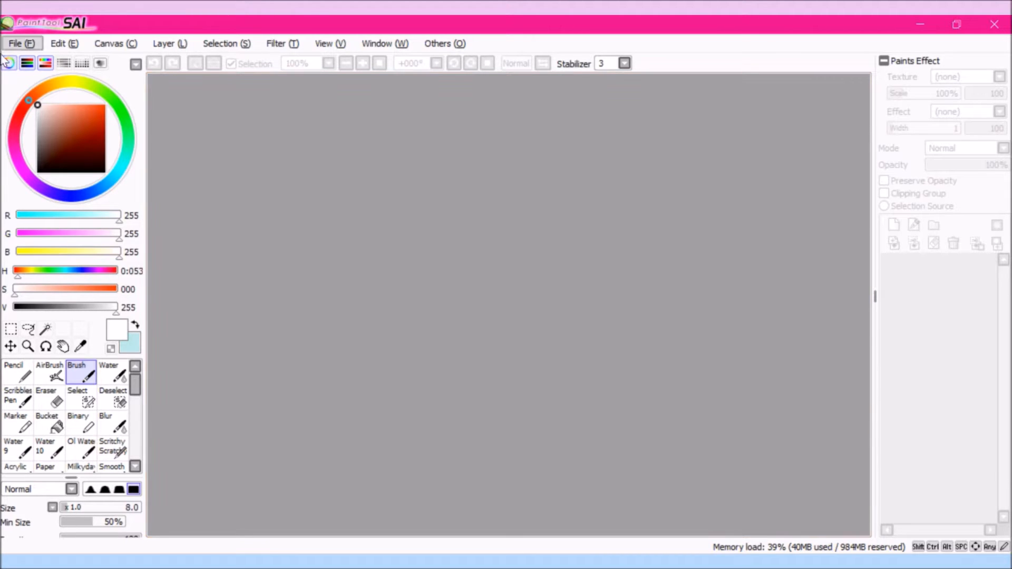
# Create a new 2000 x 2200 pixel canvas with a resolution of 250 pixel/inch.
pyautogui.click(22, 43)
pyautogui.click(29, 62)
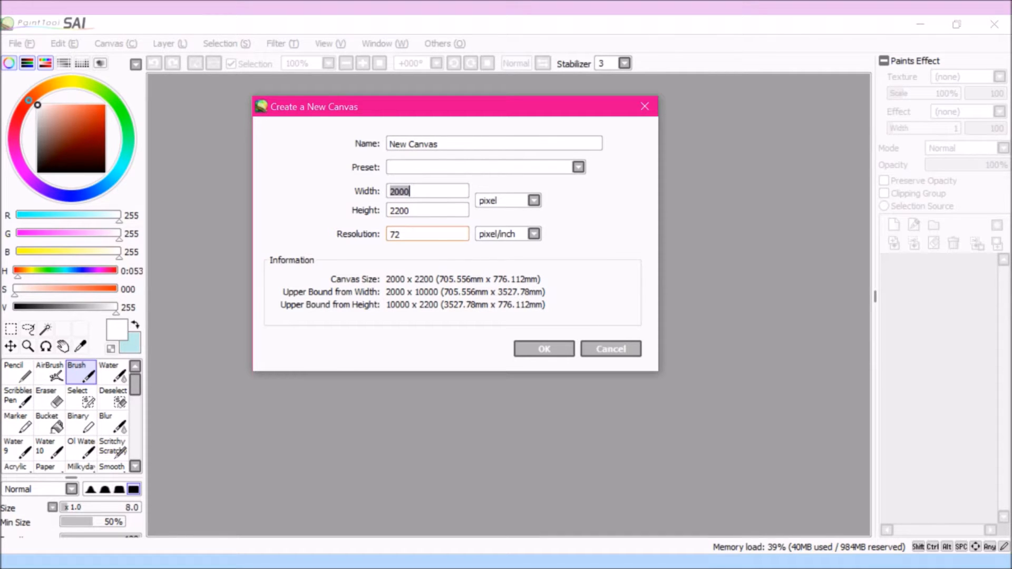
pyautogui.doubleClick(404, 234)
pyautogui.write('250')
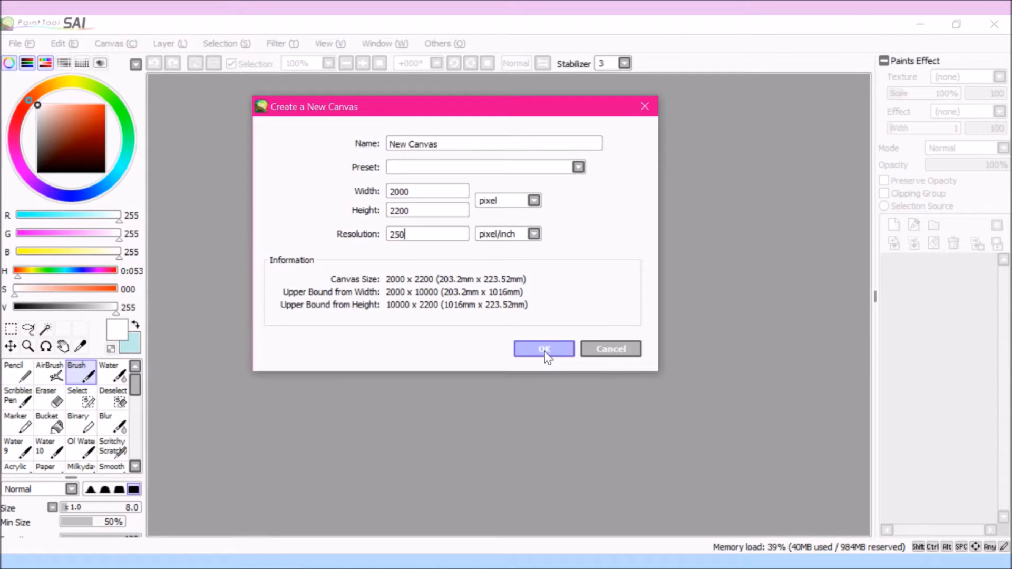
pyautogui.click(572, 355)
pyautogui.moveTo(860, 270)
pyautogui.mouseDown()
pyautogui.moveTo(860, 292)
pyautogui.moveTo(865, 274)
pyautogui.mouseUp()
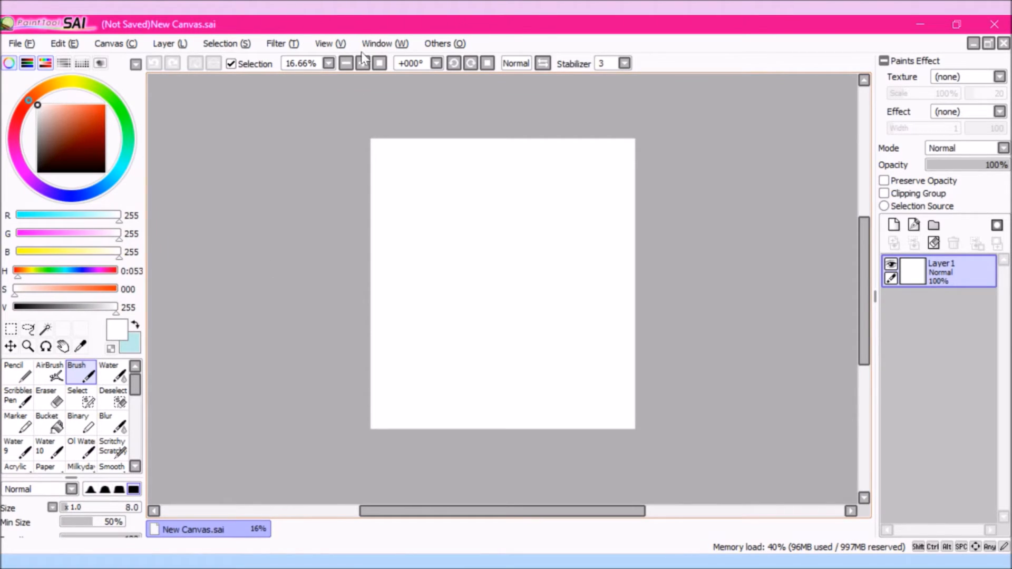
# Hide the color wheel and the RGB sliders.
pyautogui.click(332, 43)
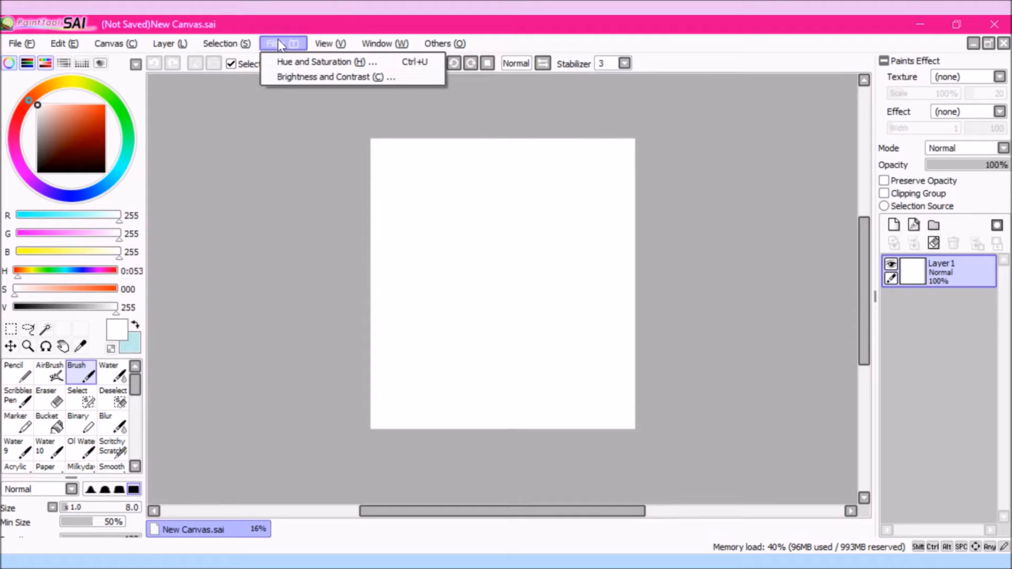
pyautogui.moveTo(252, 47)
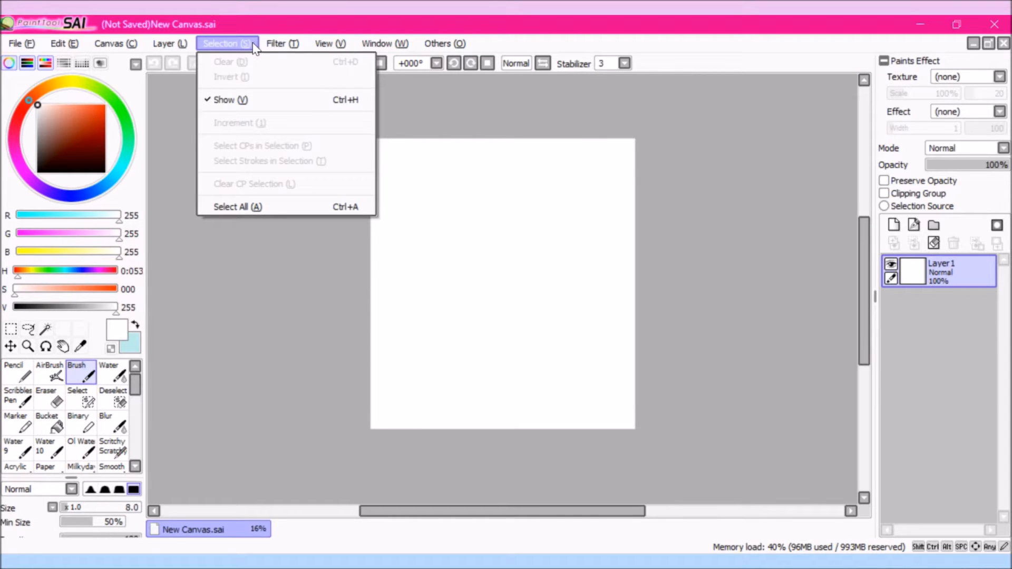
pyautogui.moveTo(157, 53)
pyautogui.moveTo(332, 50)
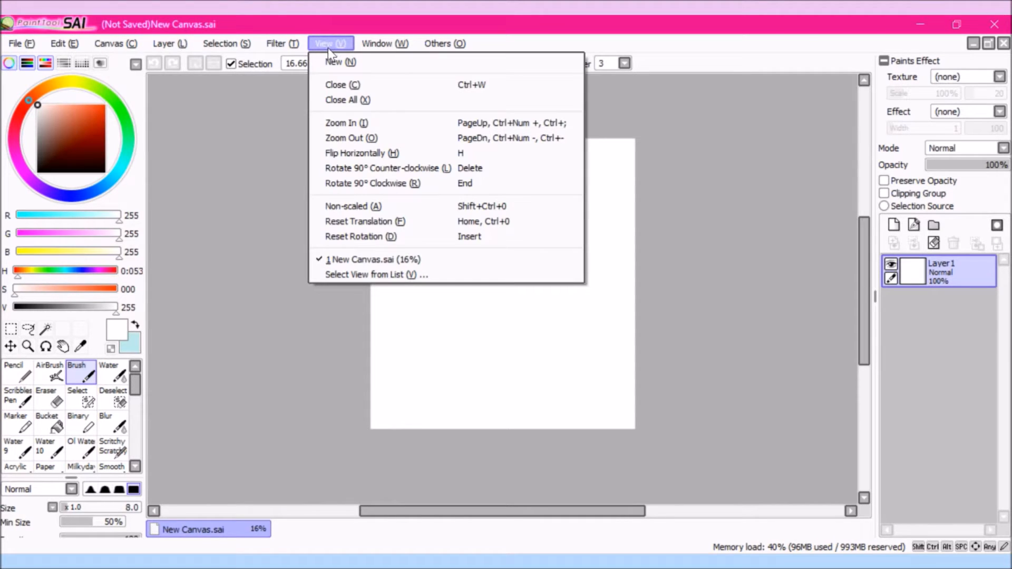
pyautogui.moveTo(383, 46)
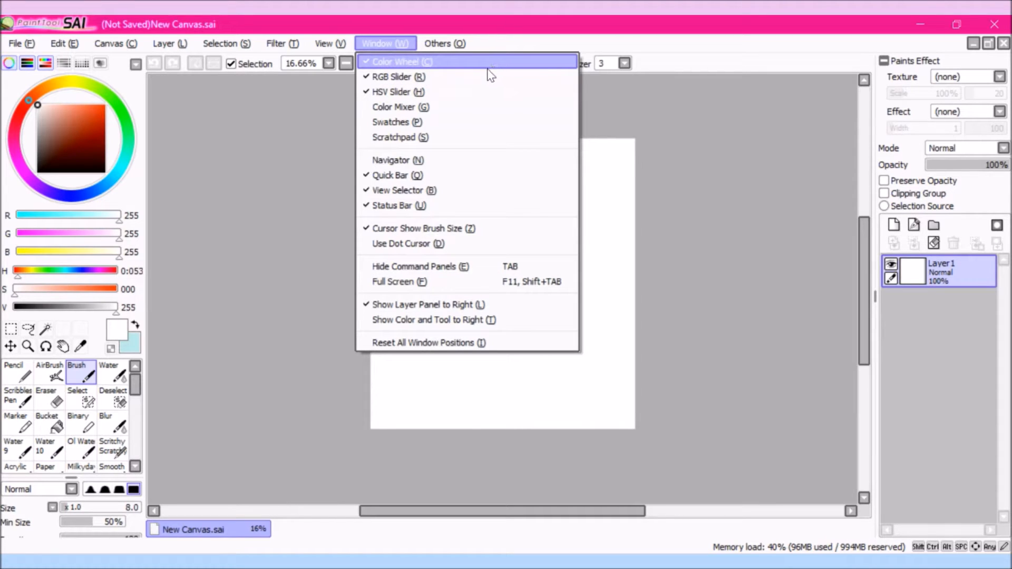
pyautogui.click(396, 63)
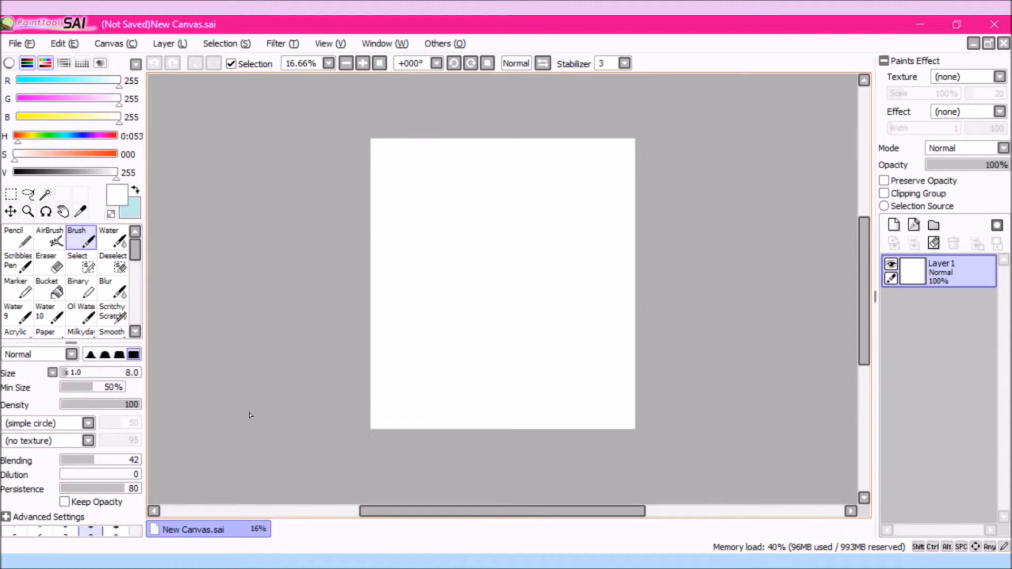
pyautogui.click(385, 43)
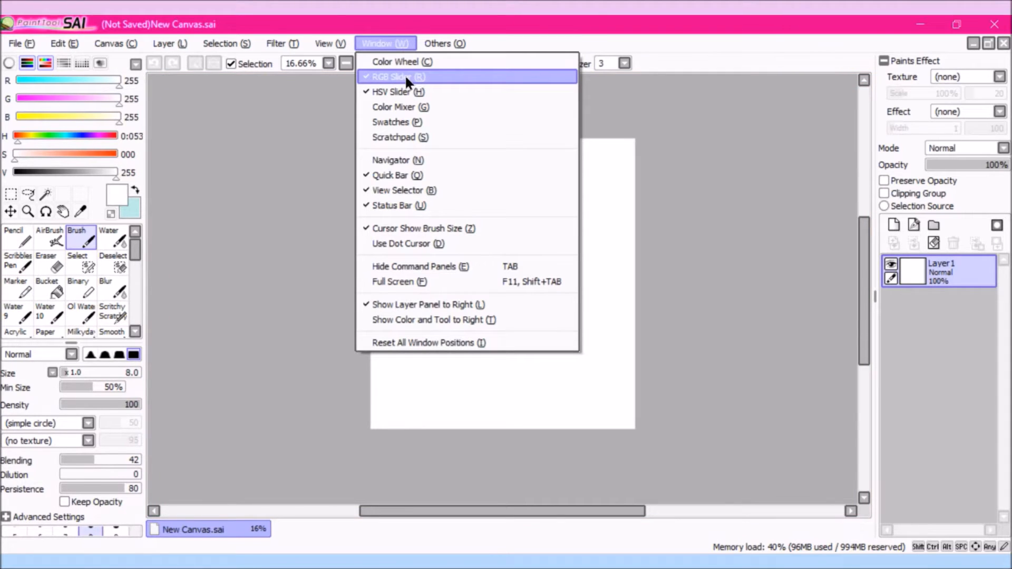
pyautogui.click(405, 77)
# Turn the color wheel display on and off again.
pyautogui.click(399, 43)
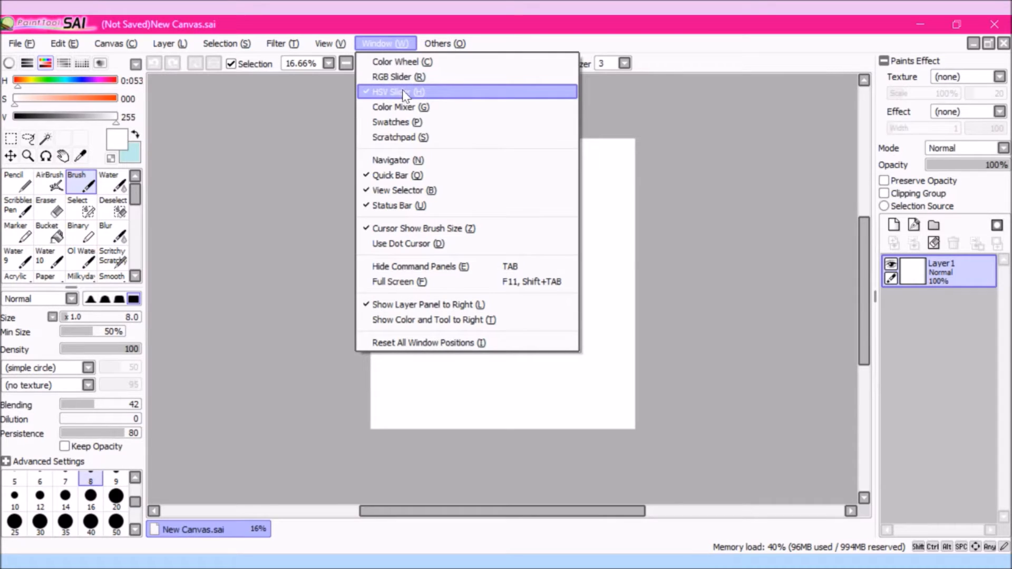
pyautogui.click(400, 63)
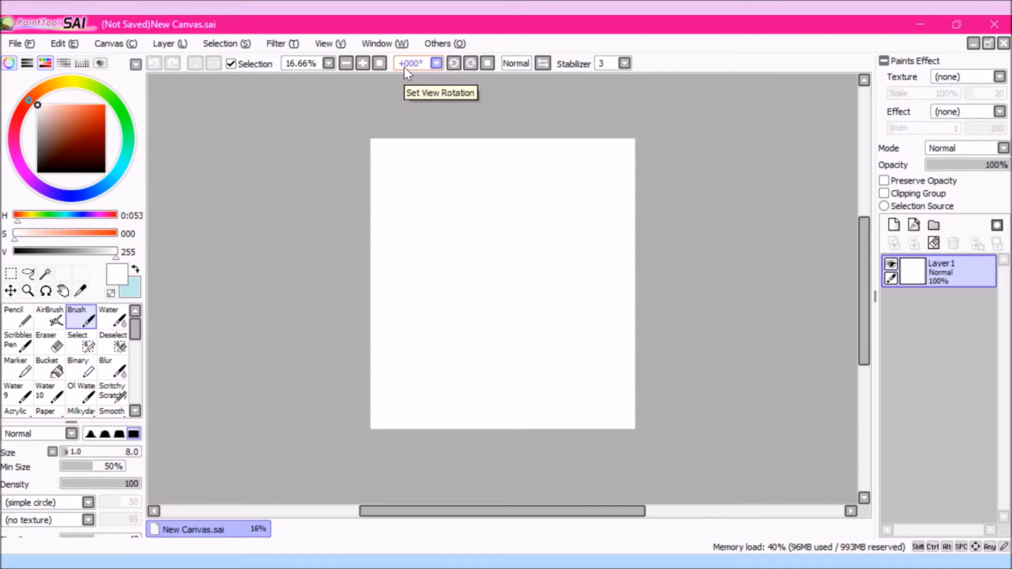
pyautogui.click(389, 43)
pyautogui.click(398, 62)
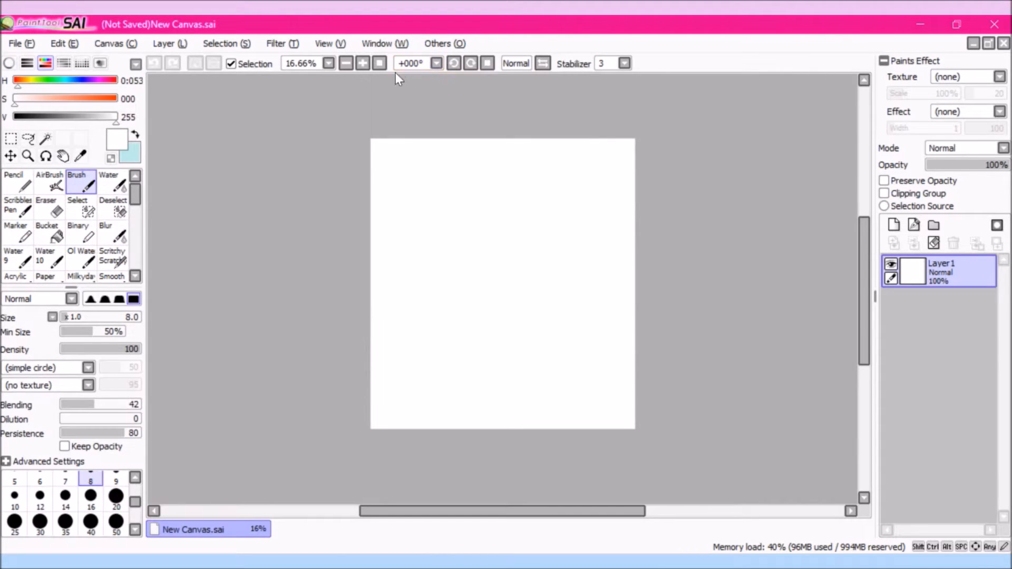
# Adjust the drawing color to hue 2:124 and saturation 000 with the HSV sliders.
pyautogui.moveTo(46, 85)
pyautogui.mouseDown()
pyautogui.moveTo(79, 85)
pyautogui.moveTo(39, 85)
pyautogui.moveTo(57, 84)
pyautogui.mouseUp()
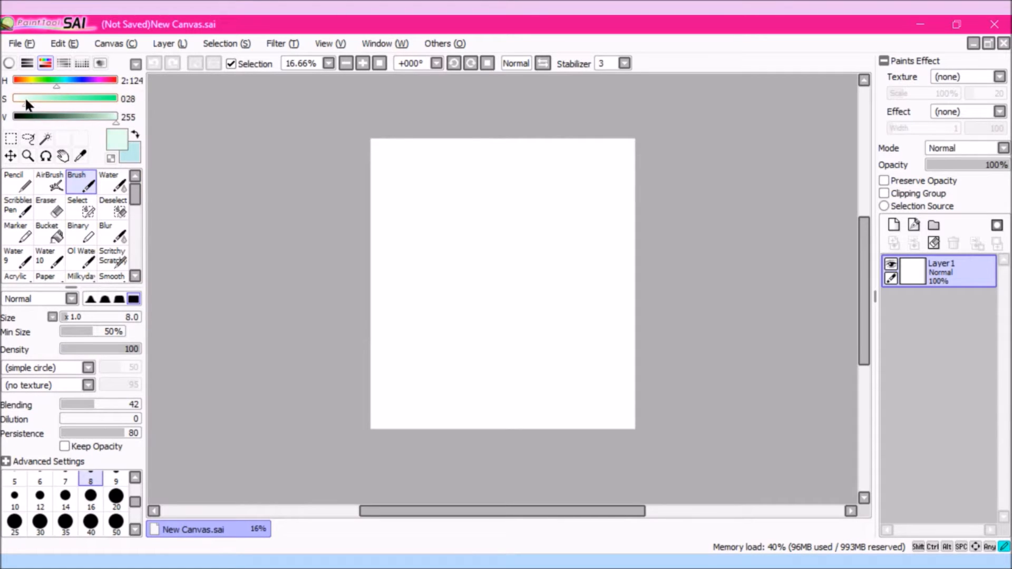
pyautogui.click(29, 99)
pyautogui.moveTo(40, 104)
pyautogui.mouseDown()
pyautogui.moveTo(58, 102)
pyautogui.moveTo(13, 100)
pyautogui.mouseUp()
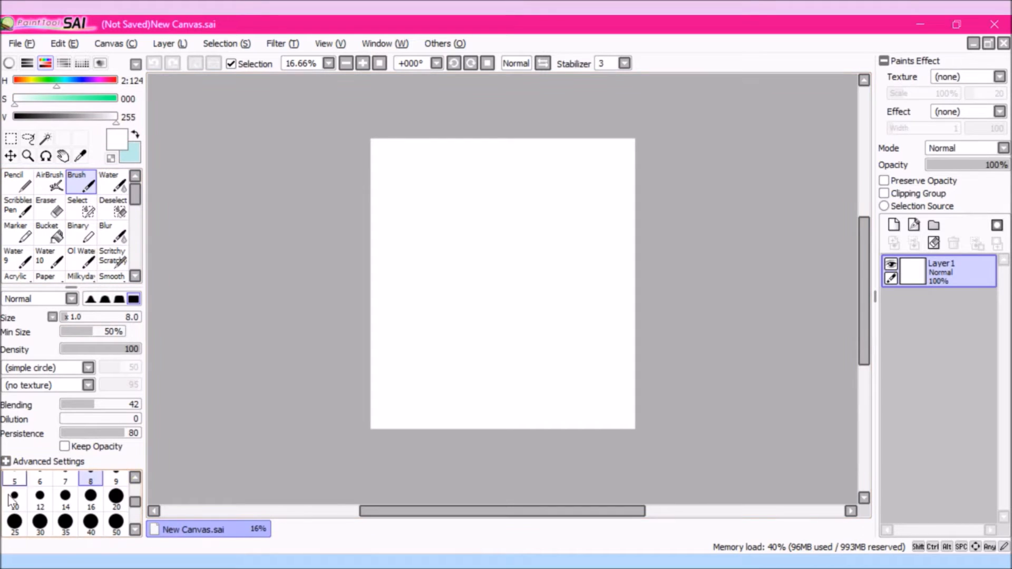
# Set the Brush size to 100 and paint a short test stroke in white on the canvas.
pyautogui.moveTo(134, 500); pyautogui.dragTo(140, 478)
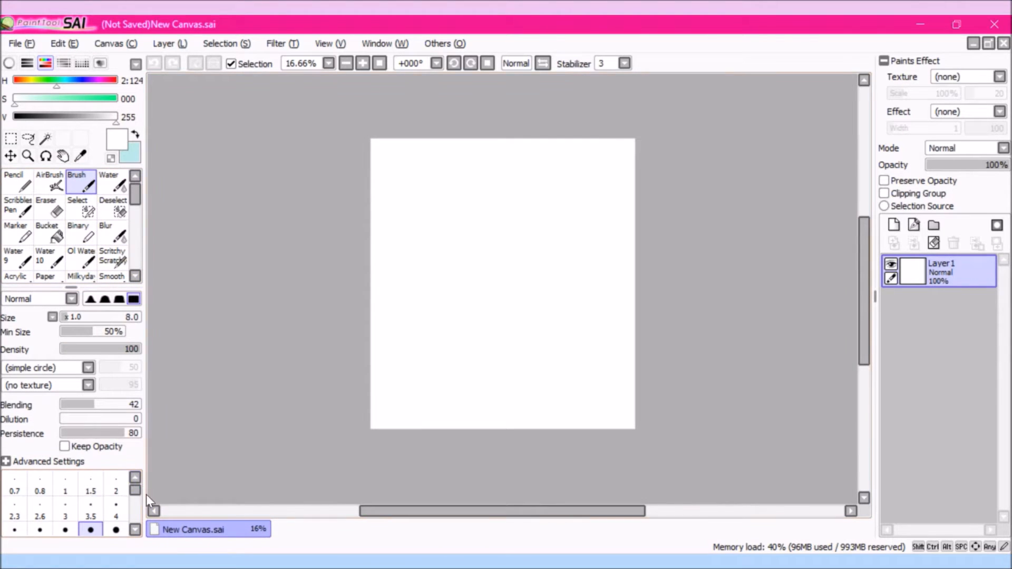
pyautogui.moveTo(135, 491)
pyautogui.mouseDown()
pyautogui.moveTo(137, 502)
pyautogui.moveTo(139, 486)
pyautogui.mouseUp()
pyautogui.moveTo(73, 318)
pyautogui.mouseDown()
pyautogui.moveTo(64, 318)
pyautogui.moveTo(189, 322)
pyautogui.mouseUp()
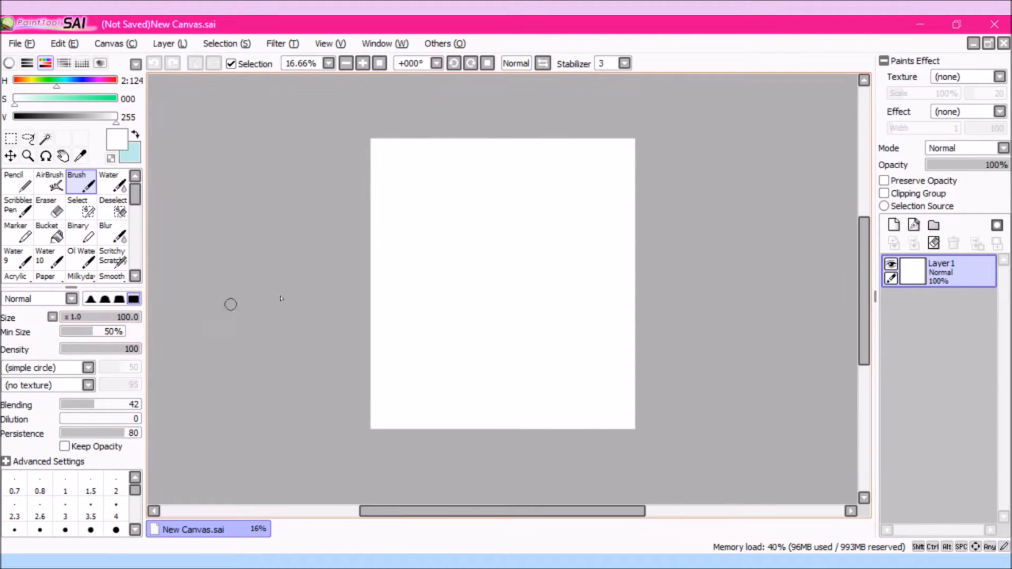
pyautogui.moveTo(538, 296); pyautogui.dragTo(559, 294)
# Set the color value to 000 for black and scribble loops at three decreasing Brush sizes, 100 for the first and 6 for the last.
pyautogui.moveTo(65, 119); pyautogui.dragTo(11, 120)
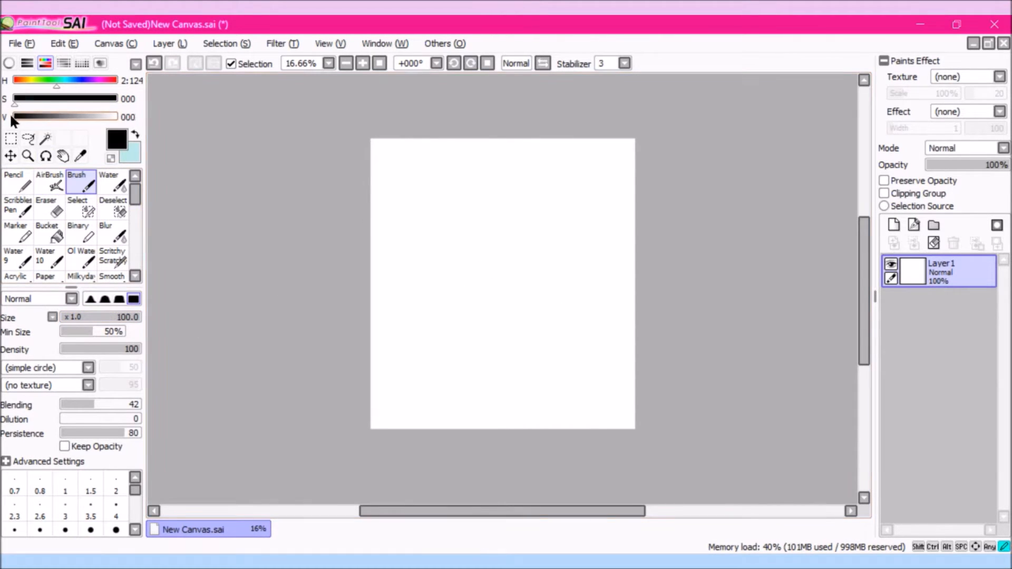
pyautogui.moveTo(525, 216)
pyautogui.mouseDown()
pyautogui.moveTo(527, 295)
pyautogui.moveTo(597, 298)
pyautogui.moveTo(479, 322)
pyautogui.mouseUp()
pyautogui.moveTo(111, 318); pyautogui.dragTo(95, 318)
pyautogui.moveTo(411, 258)
pyautogui.mouseDown()
pyautogui.moveTo(442, 267)
pyautogui.moveTo(461, 330)
pyautogui.mouseUp()
pyautogui.moveTo(86, 317); pyautogui.dragTo(66, 316)
pyautogui.moveTo(404, 183)
pyautogui.mouseDown()
pyautogui.moveTo(402, 213)
pyautogui.moveTo(467, 200)
pyautogui.mouseUp()
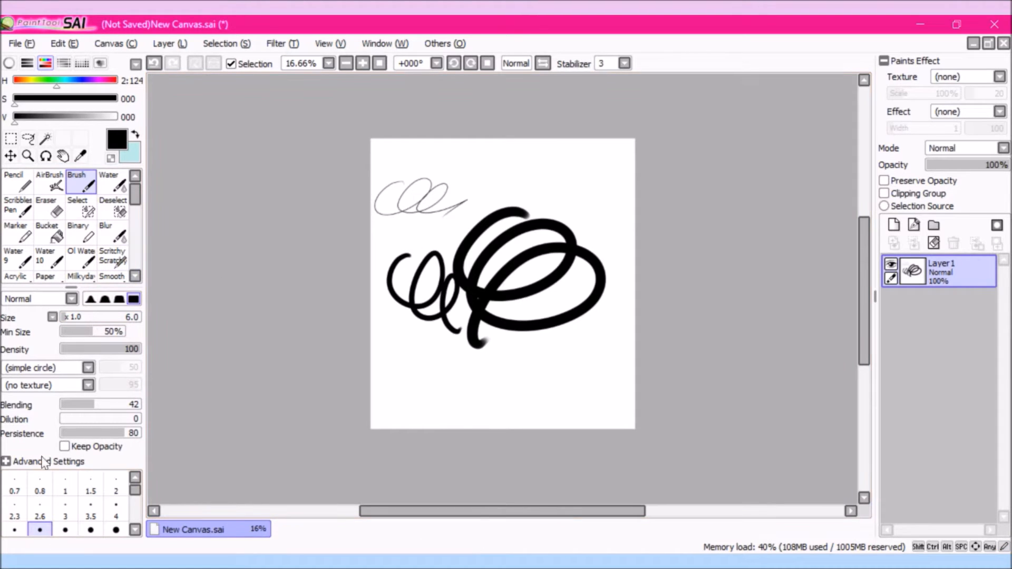
# Show the color wheel again and undo the test scribbles so the canvas is blank.
pyautogui.click(377, 43)
pyautogui.click(406, 64)
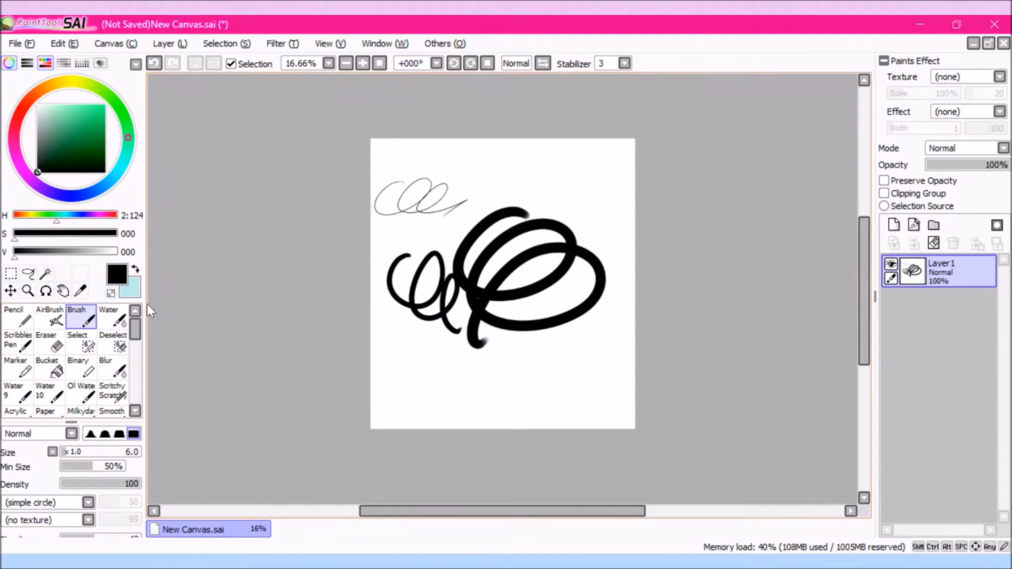
pyautogui.hotkey('ctrl', 'z')
pyautogui.hotkey('ctrl', 'z')
pyautogui.hotkey('ctrl', 'z')
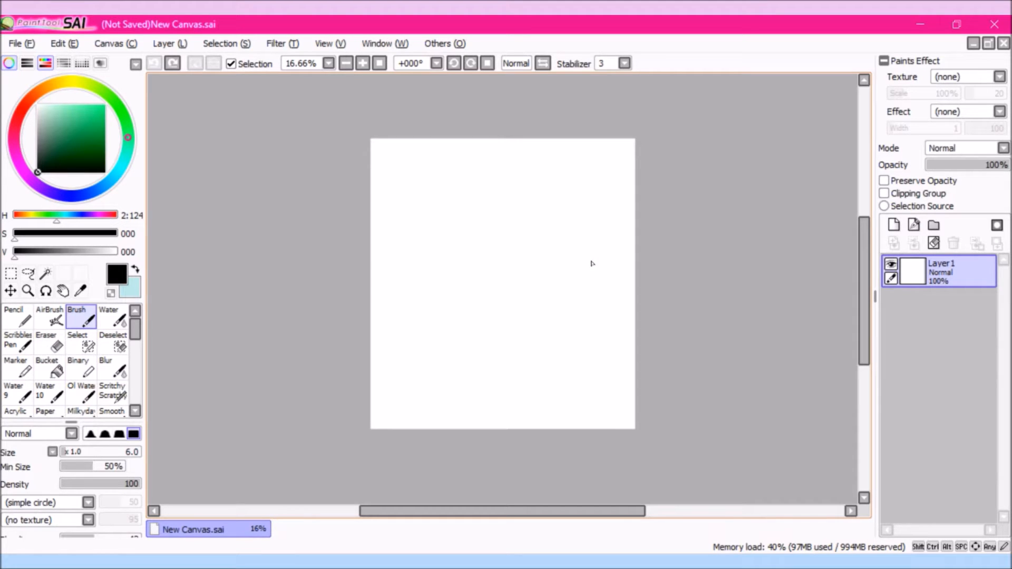
pyautogui.click(130, 340)
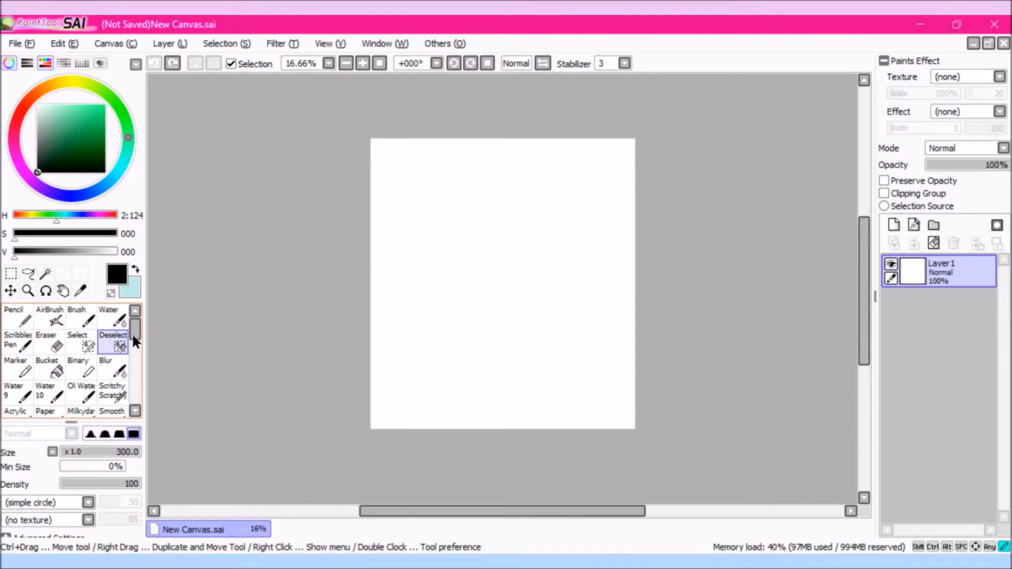
pyautogui.click(94, 320)
pyautogui.moveTo(135, 329)
pyautogui.mouseDown()
pyautogui.moveTo(138, 394)
pyautogui.moveTo(138, 313)
pyautogui.mouseUp()
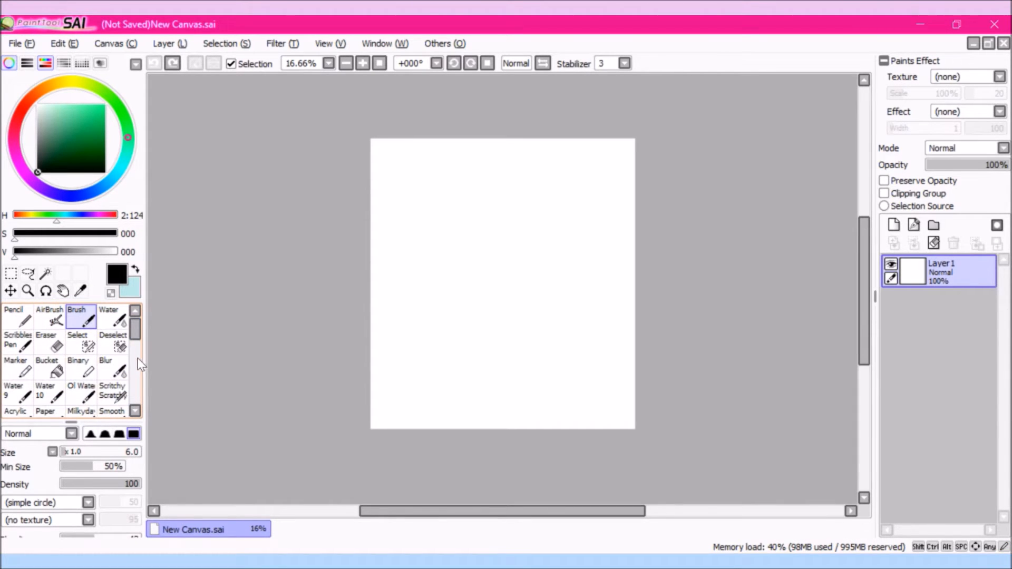
pyautogui.moveTo(135, 325); pyautogui.dragTo(134, 324)
# Scribble test loops and zigzags across the canvas with the Pencil, raising its size to 3.5 for the last stroke.
pyautogui.click(16, 316)
pyautogui.moveTo(477, 224)
pyautogui.mouseDown()
pyautogui.moveTo(516, 264)
pyautogui.moveTo(580, 270)
pyautogui.mouseUp()
pyautogui.moveTo(567, 205)
pyautogui.mouseDown()
pyautogui.moveTo(466, 326)
pyautogui.moveTo(511, 238)
pyautogui.moveTo(562, 229)
pyautogui.moveTo(460, 361)
pyautogui.moveTo(488, 283)
pyautogui.moveTo(505, 326)
pyautogui.moveTo(524, 298)
pyautogui.moveTo(586, 335)
pyautogui.moveTo(572, 351)
pyautogui.mouseUp()
pyautogui.moveTo(425, 249); pyautogui.dragTo(505, 263)
pyautogui.moveTo(480, 330)
pyautogui.mouseDown()
pyautogui.moveTo(537, 251)
pyautogui.moveTo(483, 311)
pyautogui.mouseUp()
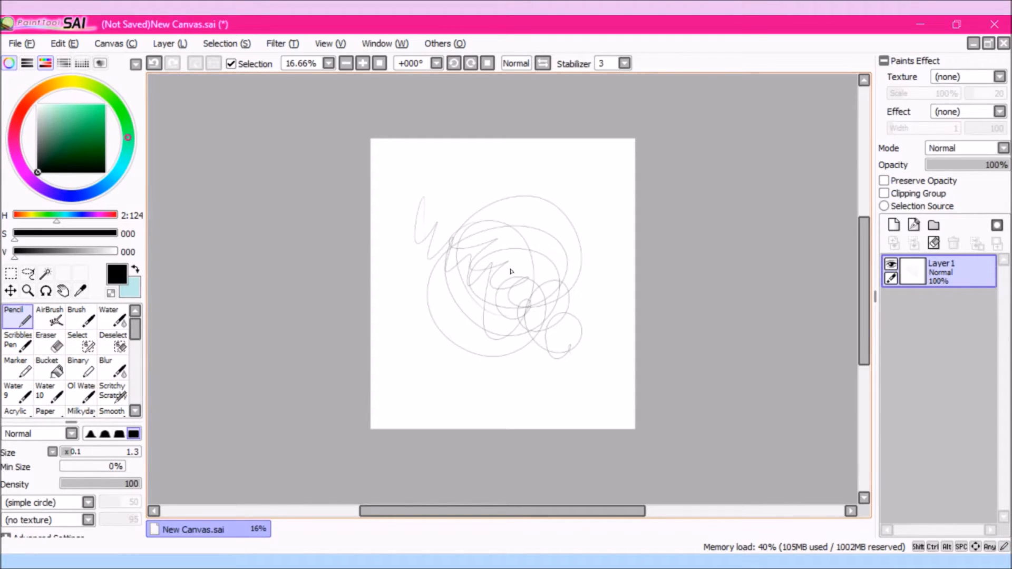
pyautogui.moveTo(415, 342)
pyautogui.mouseDown()
pyautogui.moveTo(475, 375)
pyautogui.moveTo(524, 339)
pyautogui.moveTo(515, 334)
pyautogui.moveTo(570, 357)
pyautogui.mouseUp()
pyautogui.moveTo(490, 158)
pyautogui.mouseDown()
pyautogui.moveTo(520, 169)
pyautogui.moveTo(564, 238)
pyautogui.mouseUp()
pyautogui.scroll(1, 585, 229)
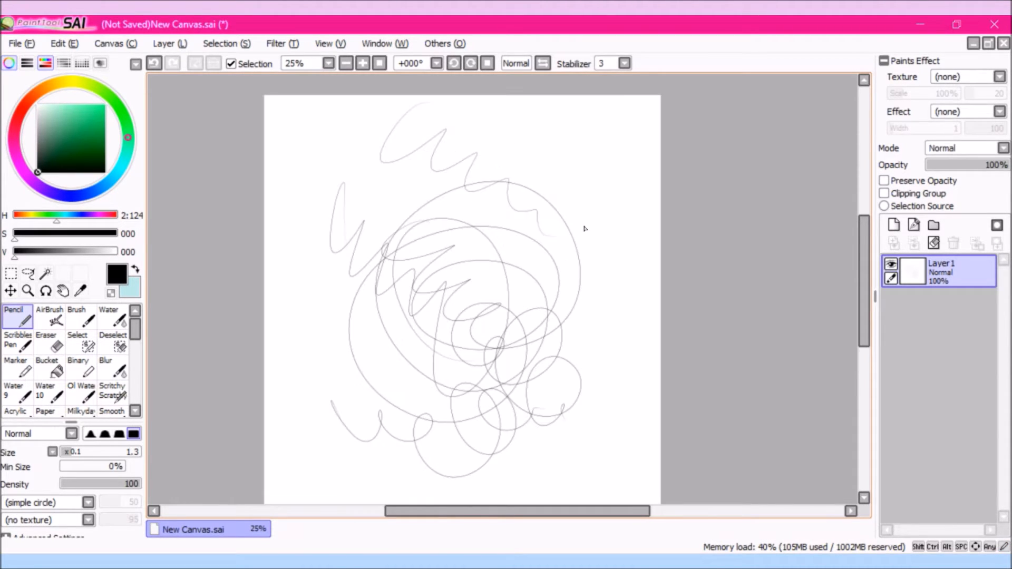
pyautogui.moveTo(348, 197); pyautogui.dragTo(416, 213)
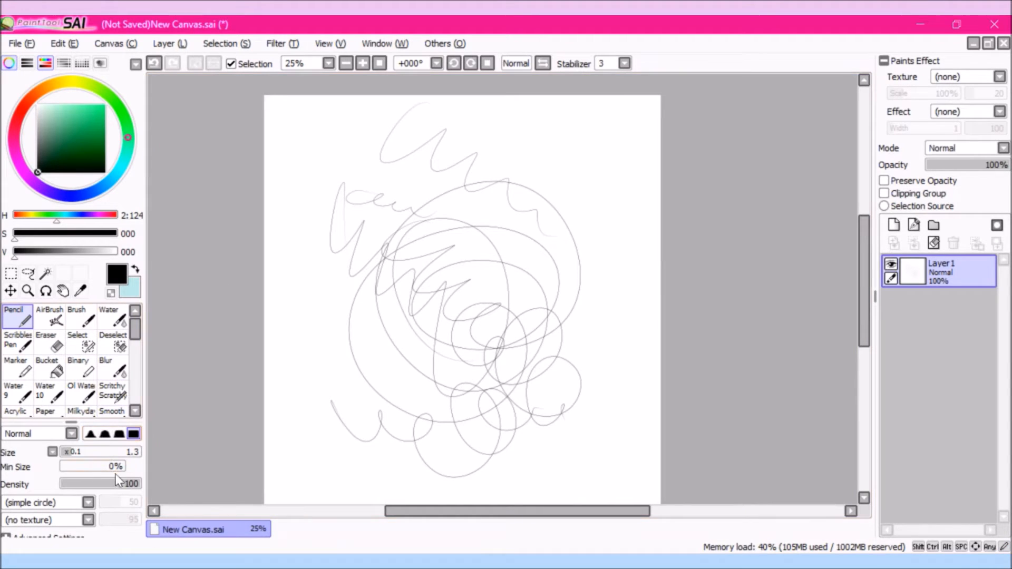
pyautogui.moveTo(74, 454); pyautogui.dragTo(125, 455)
pyautogui.moveTo(310, 374)
pyautogui.mouseDown()
pyautogui.moveTo(296, 406)
pyautogui.moveTo(315, 354)
pyautogui.moveTo(415, 403)
pyautogui.moveTo(353, 377)
pyautogui.moveTo(484, 315)
pyautogui.moveTo(478, 386)
pyautogui.moveTo(598, 373)
pyautogui.moveTo(581, 203)
pyautogui.moveTo(570, 266)
pyautogui.mouseUp()
# Undo all the pencil scribbles.
pyautogui.hotkey('ctrl', 'z')
pyautogui.hotkey('ctrl', 'z')
pyautogui.hotkey('ctrl', 'z')
pyautogui.hotkey('ctrl', 'z')
pyautogui.hotkey('ctrl', 'z')
pyautogui.hotkey('ctrl', 'z')
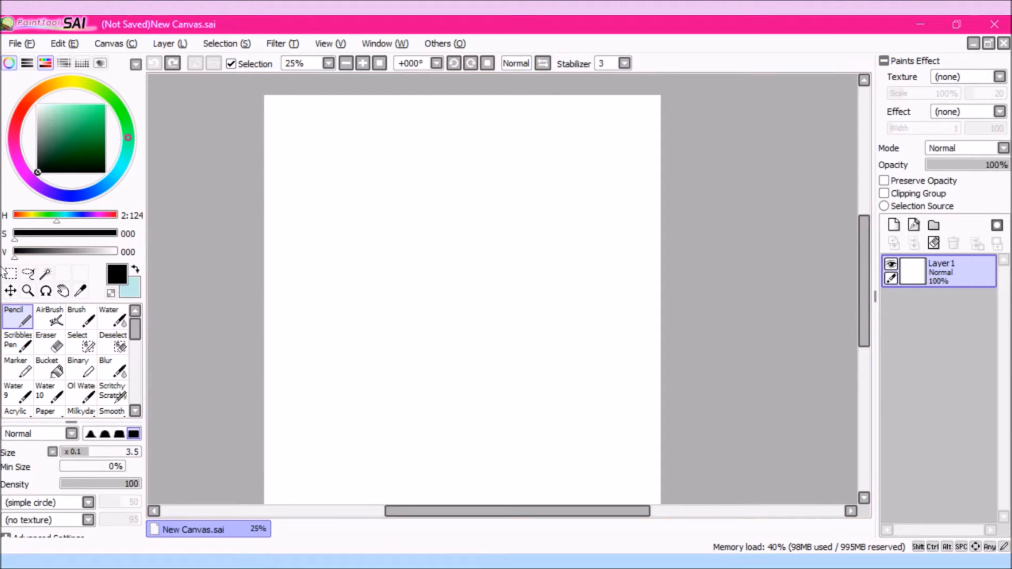
# Try the AirBrush on the canvas at its preset size and at size 180, undoing each stroke.
pyautogui.click(50, 316)
pyautogui.moveTo(430, 203)
pyautogui.mouseDown()
pyautogui.moveTo(391, 279)
pyautogui.moveTo(386, 309)
pyautogui.moveTo(439, 333)
pyautogui.moveTo(579, 274)
pyautogui.moveTo(554, 302)
pyautogui.moveTo(567, 375)
pyautogui.mouseUp()
pyautogui.hotkey('ctrl', 'z')
pyautogui.moveTo(71, 452); pyautogui.dragTo(89, 452)
pyautogui.moveTo(419, 274)
pyautogui.mouseDown()
pyautogui.moveTo(529, 256)
pyautogui.moveTo(436, 369)
pyautogui.moveTo(409, 281)
pyautogui.moveTo(518, 334)
pyautogui.mouseUp()
pyautogui.hotkey('ctrl', 'z')
# Give the AirBrush the second, softer edge shape and paint several test strokes, undoing each one.
pyautogui.click(106, 436)
pyautogui.moveTo(362, 313)
pyautogui.mouseDown()
pyautogui.moveTo(416, 287)
pyautogui.moveTo(479, 330)
pyautogui.moveTo(498, 240)
pyautogui.moveTo(452, 232)
pyautogui.moveTo(464, 264)
pyautogui.mouseUp()
pyautogui.hotkey('ctrl', 'z')
pyautogui.moveTo(471, 173)
pyautogui.mouseDown()
pyautogui.moveTo(409, 327)
pyautogui.moveTo(450, 290)
pyautogui.moveTo(500, 297)
pyautogui.moveTo(546, 335)
pyautogui.mouseUp()
pyautogui.hotkey('ctrl', 'z')
pyautogui.moveTo(461, 240)
pyautogui.mouseDown()
pyautogui.moveTo(515, 304)
pyautogui.moveTo(572, 303)
pyautogui.moveTo(459, 380)
pyautogui.moveTo(515, 280)
pyautogui.mouseUp()
pyautogui.hotkey('ctrl', 'z')
pyautogui.moveTo(444, 267)
pyautogui.mouseDown()
pyautogui.moveTo(488, 355)
pyautogui.moveTo(407, 309)
pyautogui.mouseUp()
pyautogui.hotkey('ctrl', 'z')
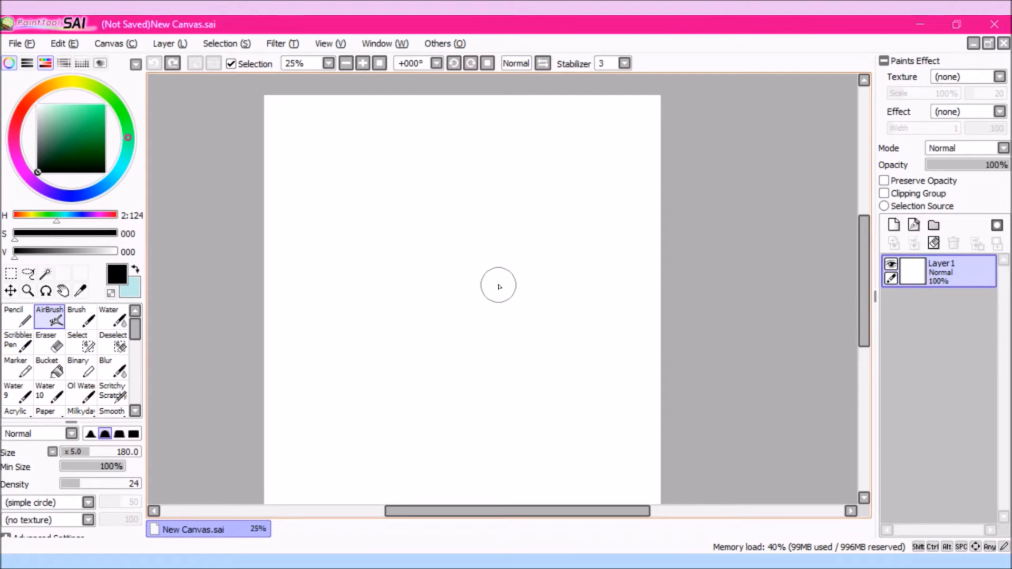
# Paint a large stick figure with head, eyes, mouth, body, arms and legs in the canvas center with the AirBrush.
pyautogui.moveTo(441, 155)
pyautogui.mouseDown()
pyautogui.moveTo(526, 164)
pyautogui.moveTo(364, 226)
pyautogui.moveTo(553, 238)
pyautogui.moveTo(380, 226)
pyautogui.moveTo(433, 224)
pyautogui.mouseUp()
pyautogui.moveTo(504, 222); pyautogui.dragTo(505, 224)
pyautogui.moveTo(454, 253)
pyautogui.mouseDown()
pyautogui.moveTo(475, 267)
pyautogui.moveTo(490, 255)
pyautogui.mouseUp()
pyautogui.moveTo(471, 315); pyautogui.dragTo(494, 464)
pyautogui.moveTo(553, 360)
pyautogui.mouseDown()
pyautogui.moveTo(409, 369)
pyautogui.moveTo(530, 355)
pyautogui.mouseUp()
pyautogui.moveTo(482, 435)
pyautogui.mouseDown()
pyautogui.moveTo(451, 495)
pyautogui.moveTo(485, 427)
pyautogui.moveTo(468, 423)
pyautogui.moveTo(547, 476)
pyautogui.mouseUp()
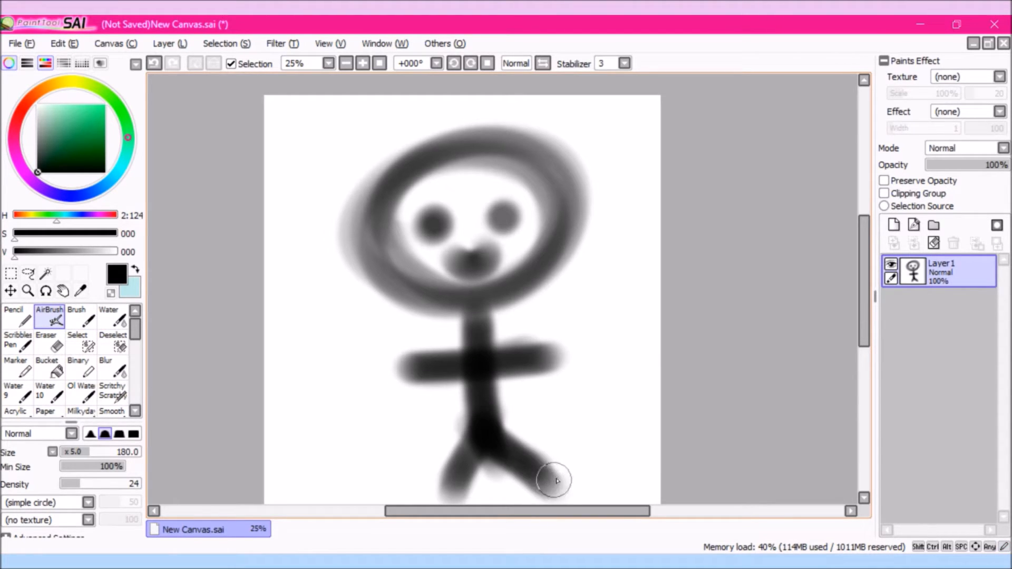
# Set the Brush size to 18 and draw a test squiggle with each of the four edge shapes beside the large figure.
pyautogui.click(80, 317)
pyautogui.moveTo(68, 451); pyautogui.dragTo(74, 451)
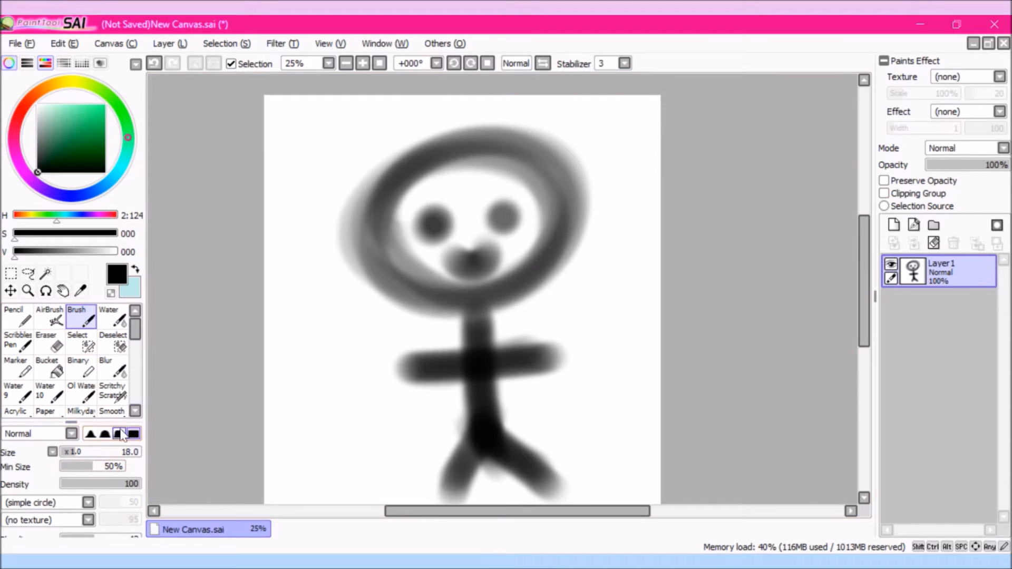
pyautogui.click(91, 434)
pyautogui.moveTo(285, 378)
pyautogui.mouseDown()
pyautogui.moveTo(303, 405)
pyautogui.moveTo(323, 408)
pyautogui.moveTo(330, 380)
pyautogui.mouseUp()
pyautogui.click(105, 433)
pyautogui.moveTo(283, 343)
pyautogui.mouseDown()
pyautogui.moveTo(272, 353)
pyautogui.moveTo(320, 345)
pyautogui.mouseUp()
pyautogui.click(119, 434)
pyautogui.moveTo(272, 293); pyautogui.dragTo(317, 311)
pyautogui.click(134, 433)
pyautogui.moveTo(294, 443); pyautogui.dragTo(346, 463)
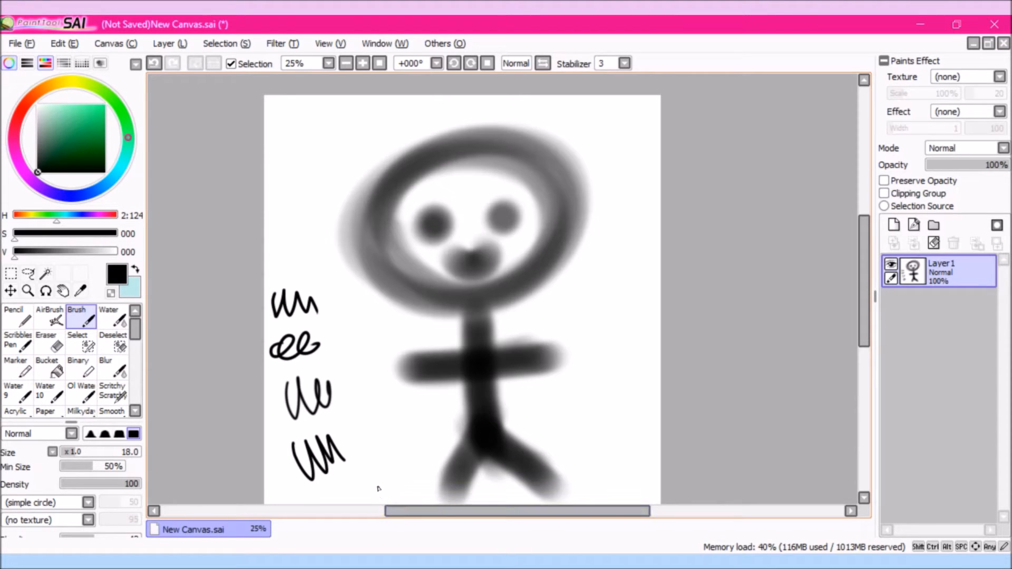
# Undo the four Brush test squiggles.
pyautogui.hotkey('ctrl', 'z')
pyautogui.hotkey('ctrl', 'z')
pyautogui.hotkey('ctrl', 'z')
pyautogui.hotkey('ctrl', 'z')
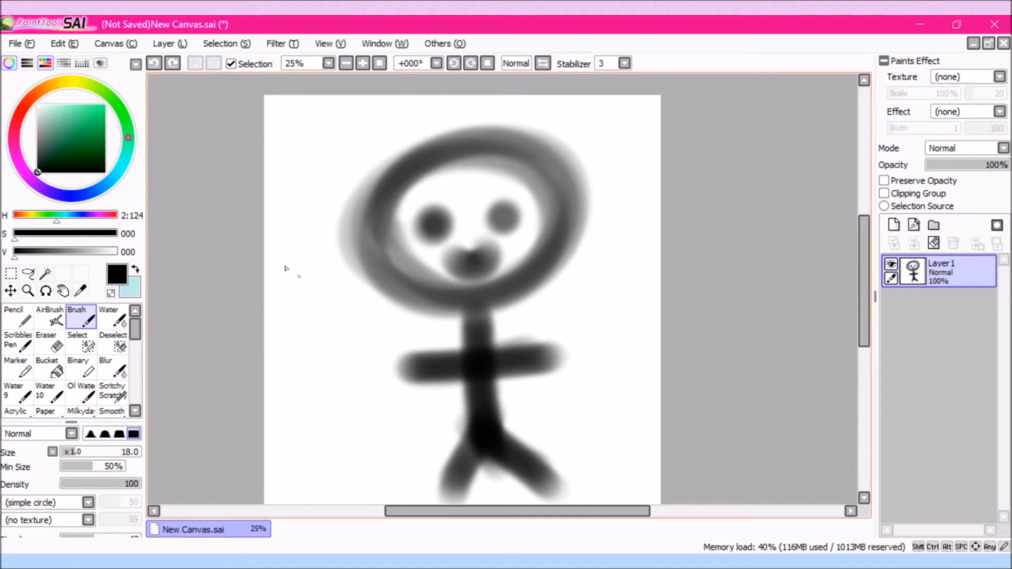
# Draw a small smiling stick figure to the left of the large figure with the Brush.
pyautogui.moveTo(325, 284); pyautogui.dragTo(328, 281)
pyautogui.moveTo(328, 346); pyautogui.dragTo(343, 428)
pyautogui.moveTo(312, 379); pyautogui.dragTo(354, 368)
pyautogui.moveTo(343, 427)
pyautogui.mouseDown()
pyautogui.moveTo(338, 467)
pyautogui.moveTo(377, 458)
pyautogui.mouseUp()
pyautogui.moveTo(301, 316)
pyautogui.mouseDown()
pyautogui.moveTo(342, 310)
pyautogui.moveTo(333, 330)
pyautogui.mouseUp()
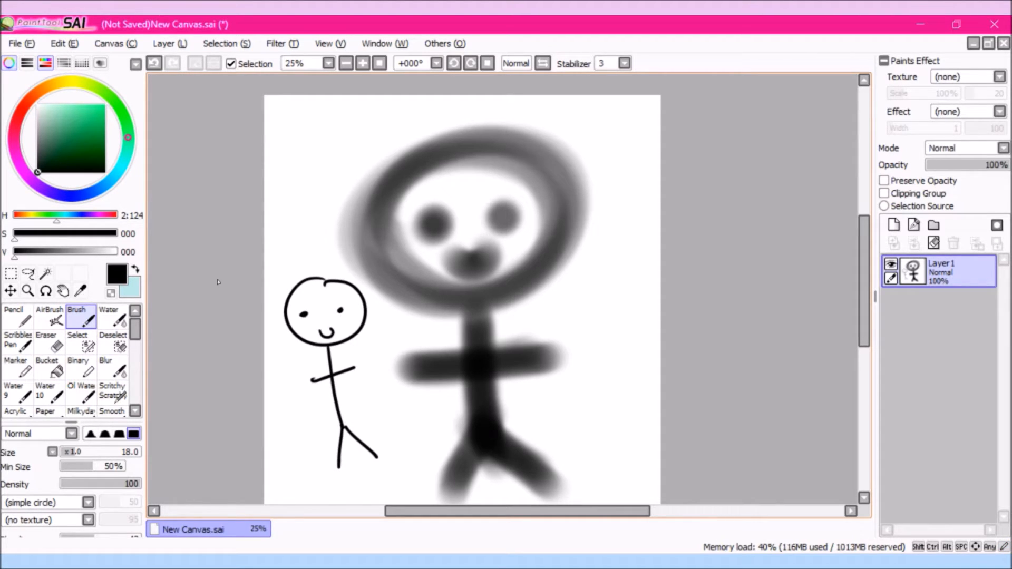
# Add two ears, a nose and a long curved tail to the small stick figure.
pyautogui.moveTo(358, 285); pyautogui.dragTo(376, 304)
pyautogui.moveTo(284, 309); pyautogui.dragTo(288, 325)
pyautogui.click(323, 321)
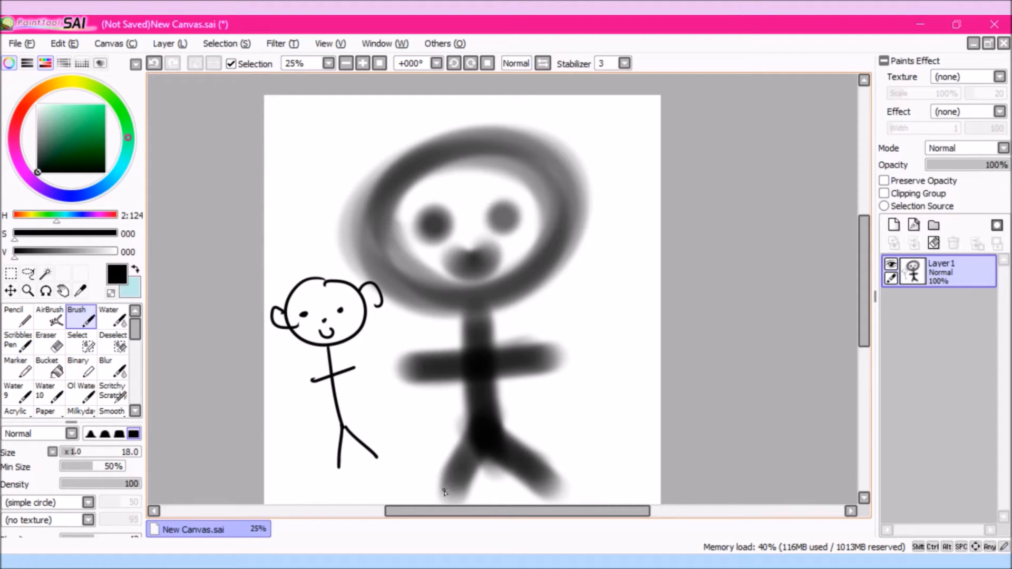
pyautogui.moveTo(343, 407)
pyautogui.mouseDown()
pyautogui.moveTo(407, 408)
pyautogui.moveTo(408, 365)
pyautogui.mouseUp()
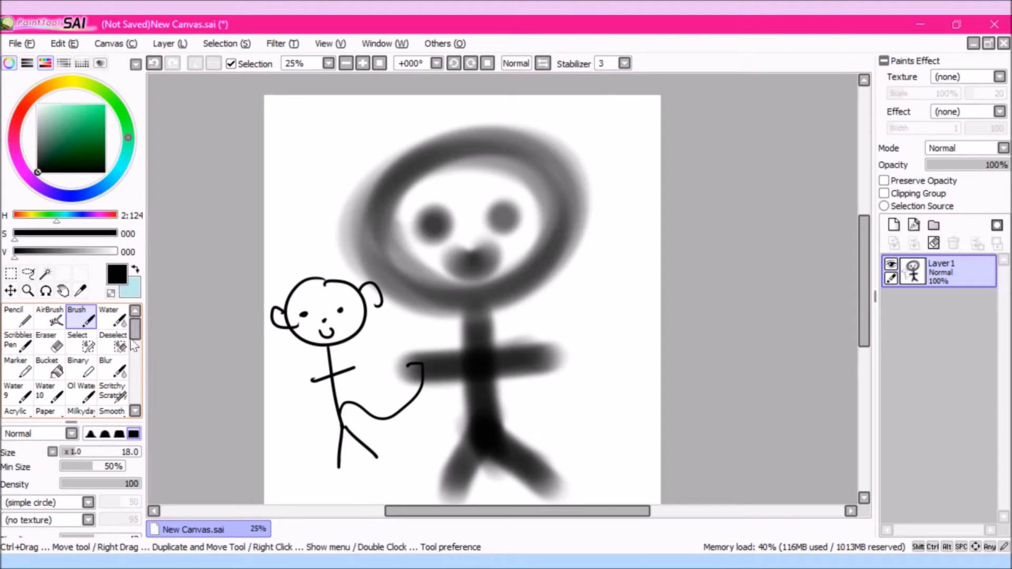
# Add eyelashes, small pupils and a curvy smiling mouth to the large figure's face with the size 18 Brush.
pyautogui.scroll(-5, 135, 337)
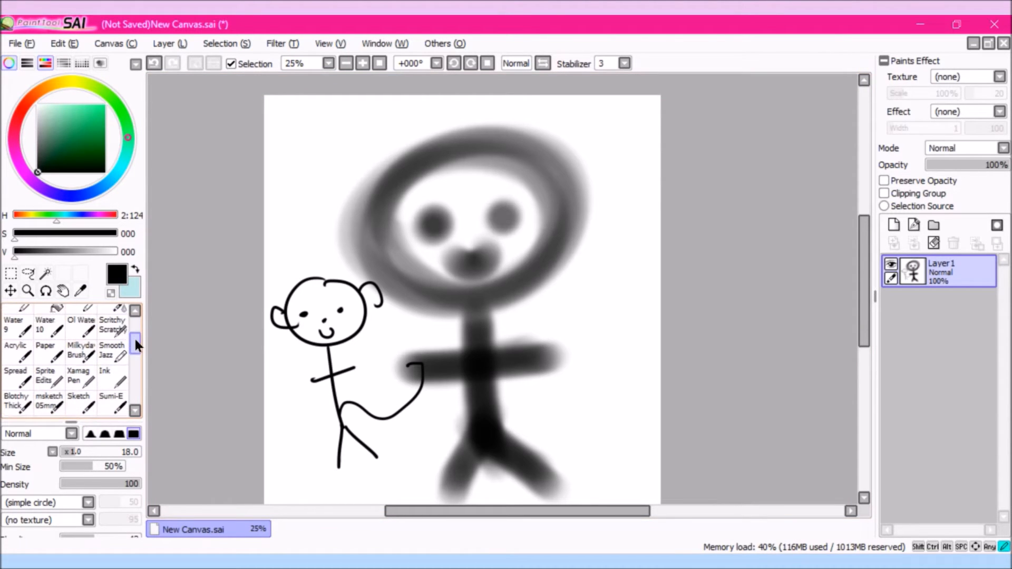
pyautogui.moveTo(135, 353)
pyautogui.mouseDown()
pyautogui.moveTo(135, 369)
pyautogui.moveTo(142, 326)
pyautogui.mouseUp()
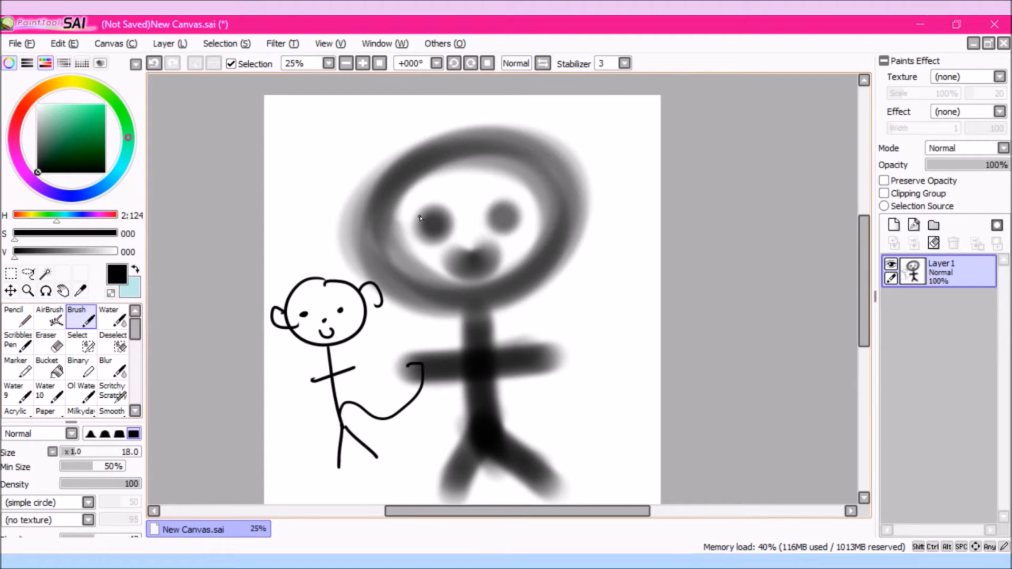
pyautogui.moveTo(410, 224); pyautogui.dragTo(419, 222)
pyautogui.moveTo(514, 206)
pyautogui.mouseDown()
pyautogui.moveTo(526, 215)
pyautogui.moveTo(501, 218)
pyautogui.mouseUp()
pyautogui.moveTo(434, 229)
pyautogui.mouseDown()
pyautogui.moveTo(468, 260)
pyautogui.moveTo(493, 252)
pyautogui.mouseUp()
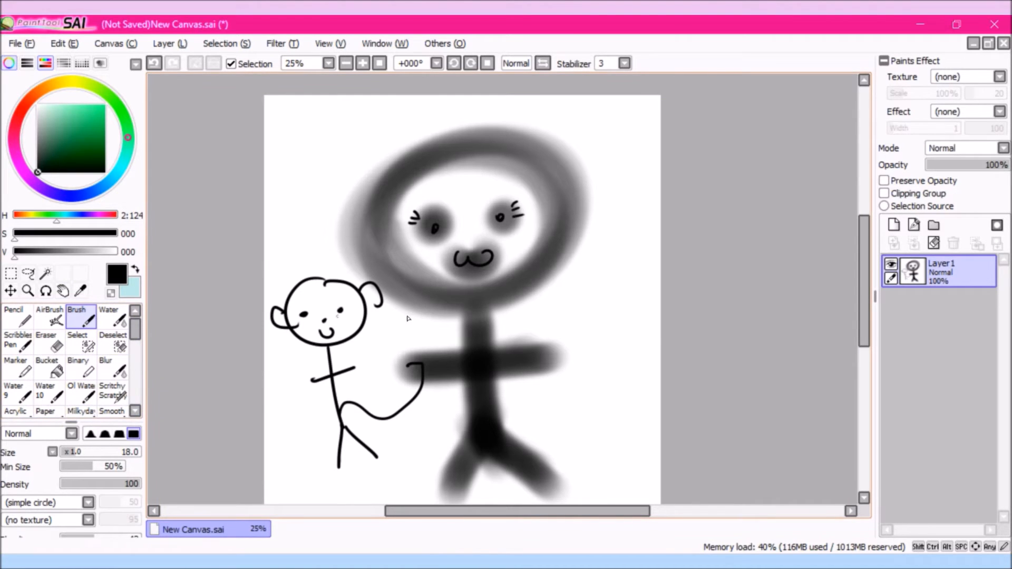
# With the Water tool, sketch thin hair on the small figure at size 8 and scribble across its body at size 60.
pyautogui.click(112, 316)
pyautogui.moveTo(319, 267)
pyautogui.mouseDown()
pyautogui.moveTo(359, 248)
pyautogui.moveTo(367, 314)
pyautogui.mouseUp()
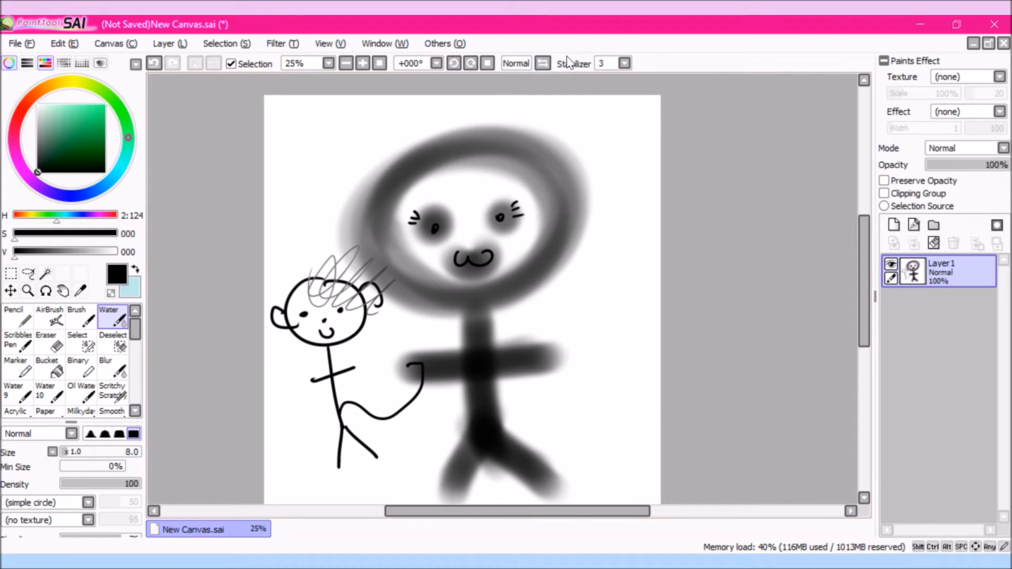
pyautogui.click(104, 452)
pyautogui.moveTo(320, 343)
pyautogui.mouseDown()
pyautogui.moveTo(349, 377)
pyautogui.moveTo(435, 351)
pyautogui.moveTo(425, 362)
pyautogui.mouseUp()
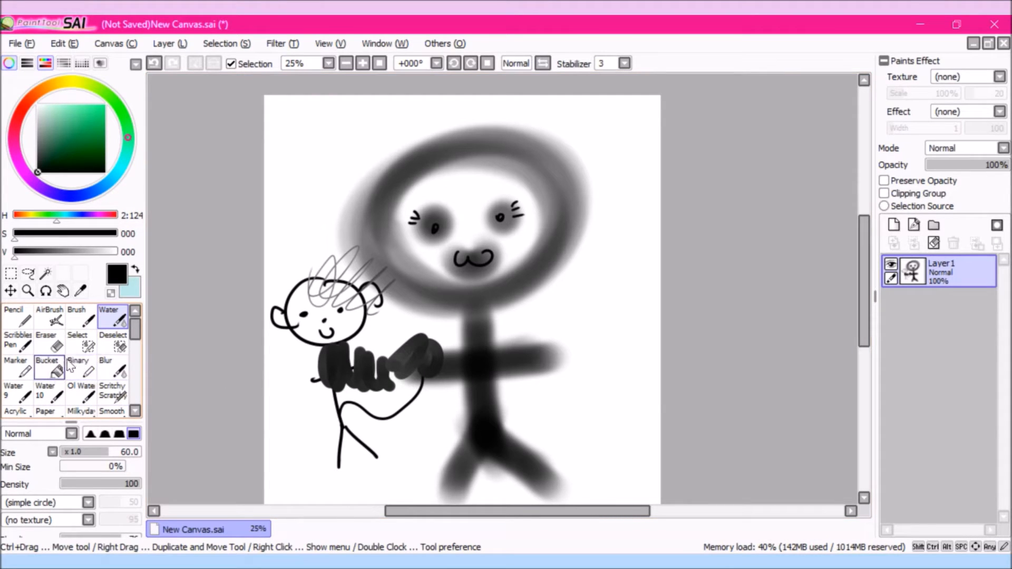
# Draw test strokes with the Binary tool at sizes 100 and 11, and scribble across both figures with the size 16 Marker.
pyautogui.click(90, 366)
pyautogui.moveTo(308, 155)
pyautogui.mouseDown()
pyautogui.moveTo(371, 160)
pyautogui.moveTo(431, 194)
pyautogui.moveTo(403, 193)
pyautogui.mouseUp()
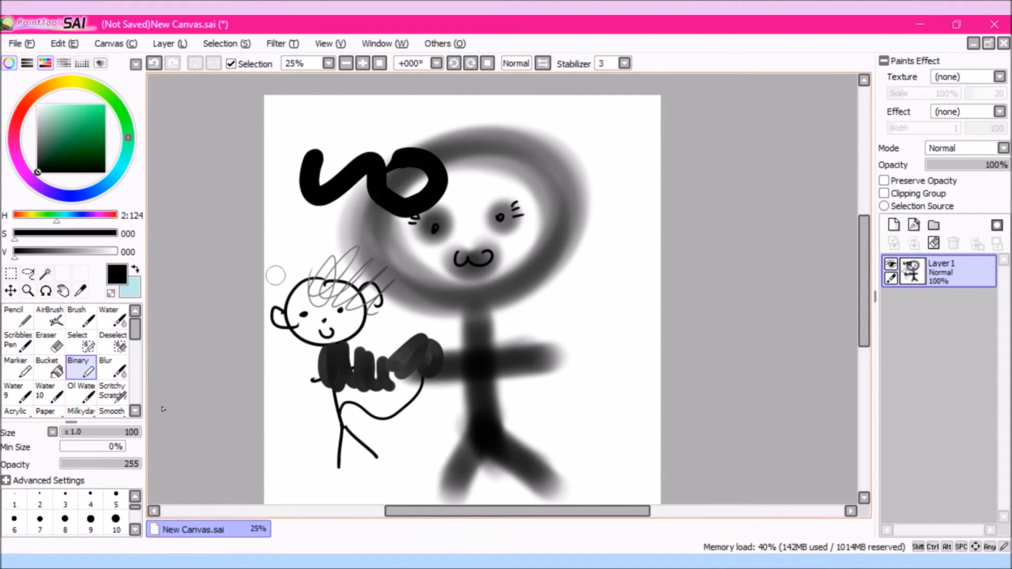
pyautogui.moveTo(98, 432); pyautogui.dragTo(68, 431)
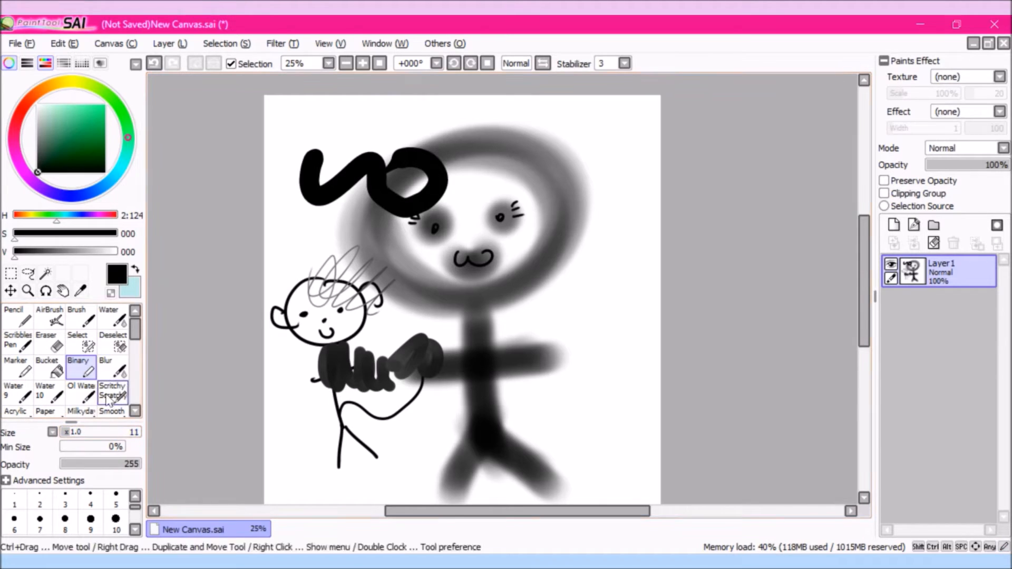
pyautogui.moveTo(288, 411)
pyautogui.mouseDown()
pyautogui.moveTo(356, 479)
pyautogui.moveTo(406, 432)
pyautogui.moveTo(542, 362)
pyautogui.moveTo(520, 363)
pyautogui.mouseUp()
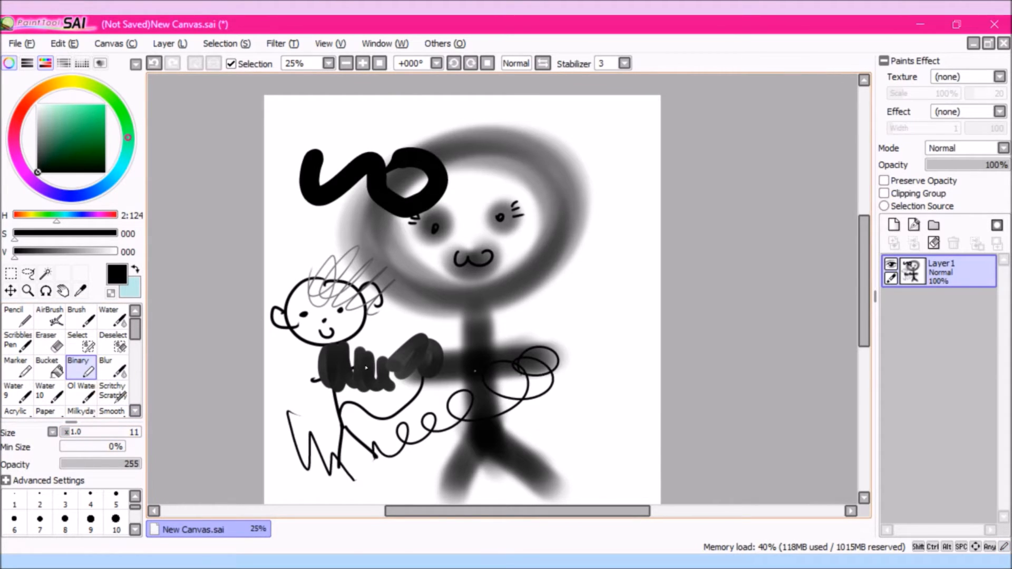
pyautogui.click(16, 369)
pyautogui.moveTo(275, 258)
pyautogui.mouseDown()
pyautogui.moveTo(354, 281)
pyautogui.moveTo(574, 264)
pyautogui.moveTo(501, 411)
pyautogui.moveTo(553, 369)
pyautogui.moveTo(590, 363)
pyautogui.mouseUp()
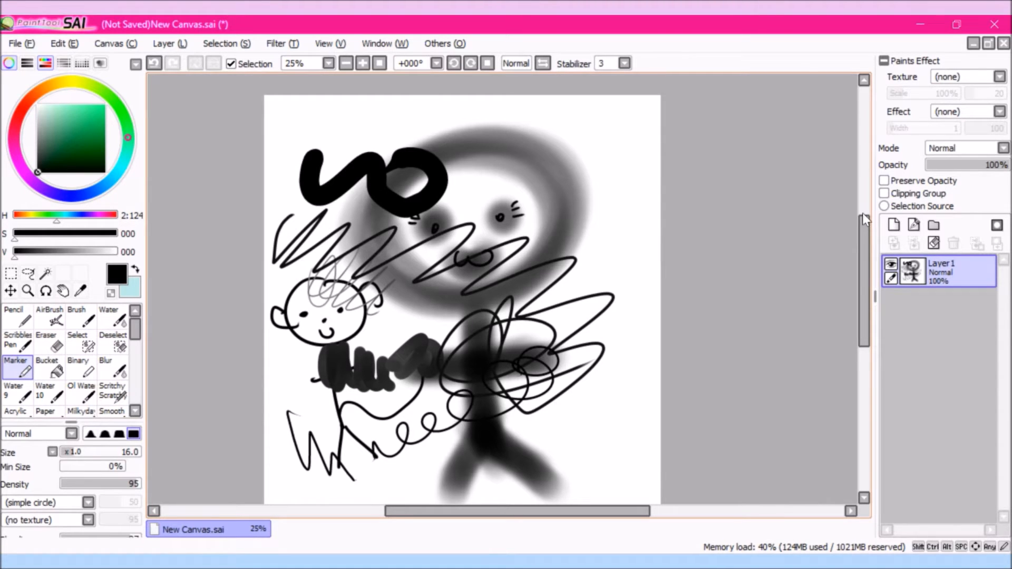
# Clear everything drawn on Layer1.
pyautogui.moveTo(867, 274); pyautogui.dragTo(865, 289)
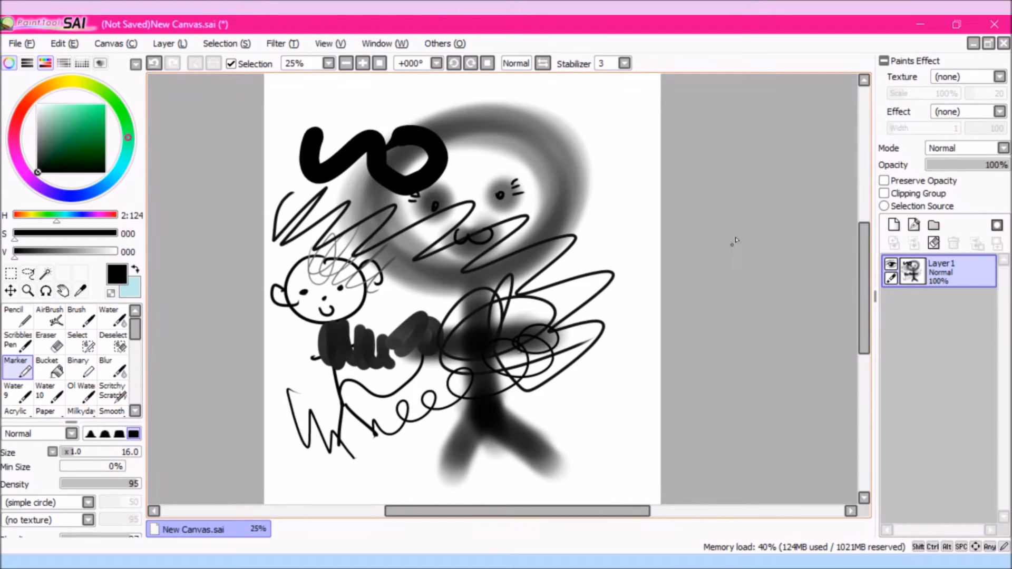
pyautogui.click(932, 243)
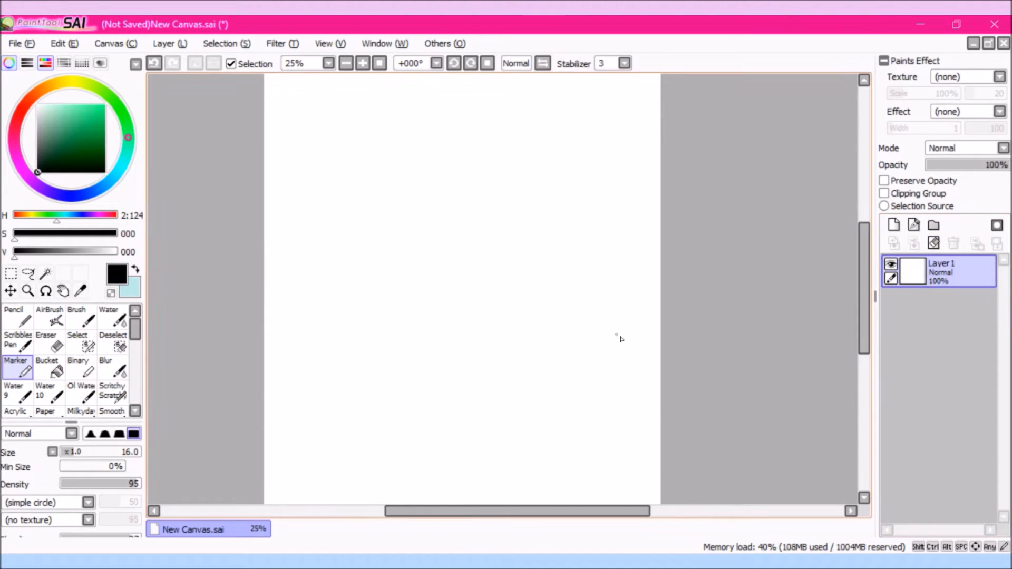
pyautogui.moveTo(860, 295)
pyautogui.mouseDown()
pyautogui.moveTo(865, 267)
pyautogui.moveTo(863, 307)
pyautogui.mouseUp()
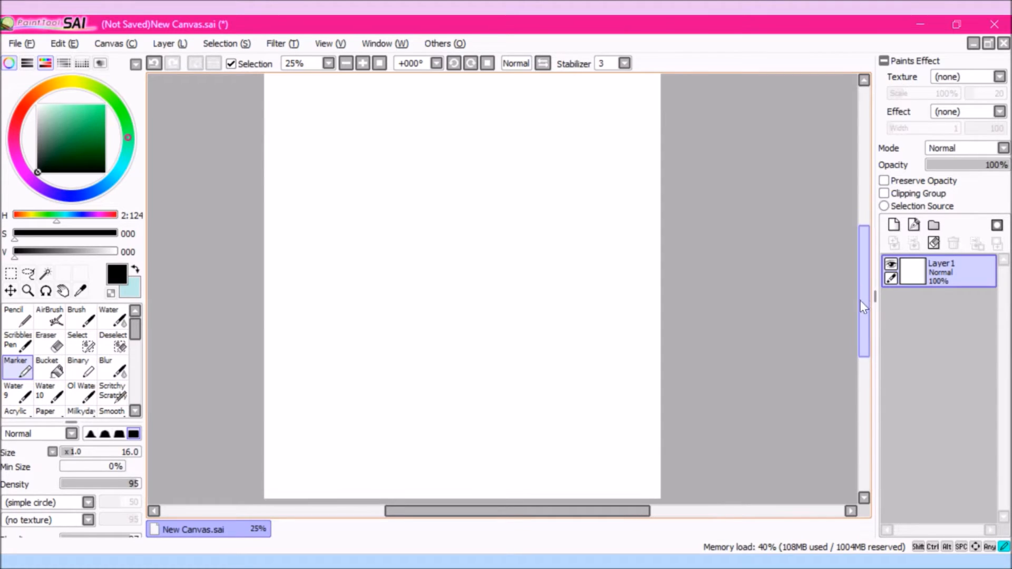
pyautogui.moveTo(864, 296)
pyautogui.mouseDown()
pyautogui.moveTo(865, 282)
pyautogui.moveTo(864, 291)
pyautogui.mouseUp()
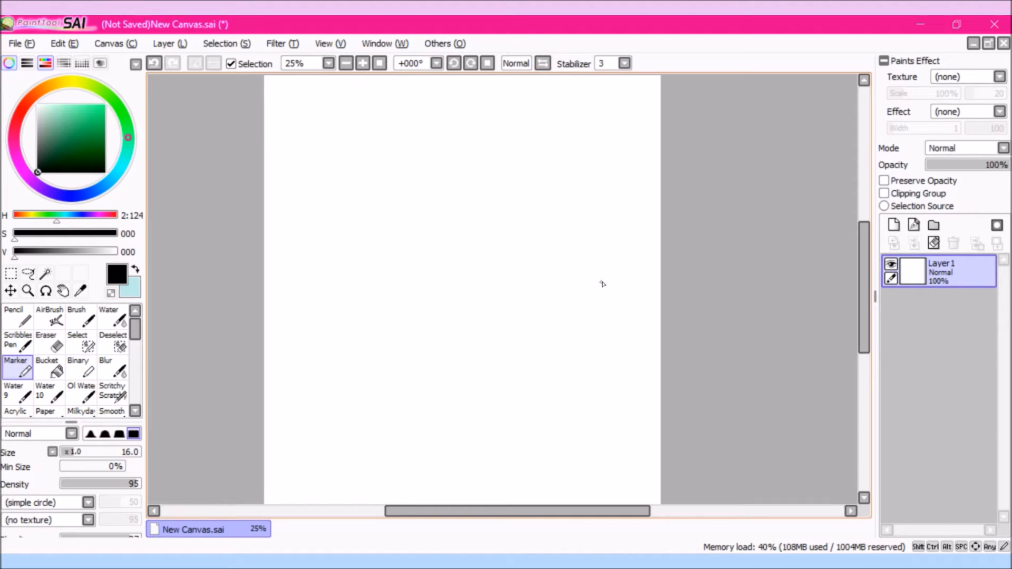
pyautogui.moveTo(861, 297)
pyautogui.mouseDown()
pyautogui.moveTo(869, 289)
pyautogui.moveTo(872, 302)
pyautogui.mouseUp()
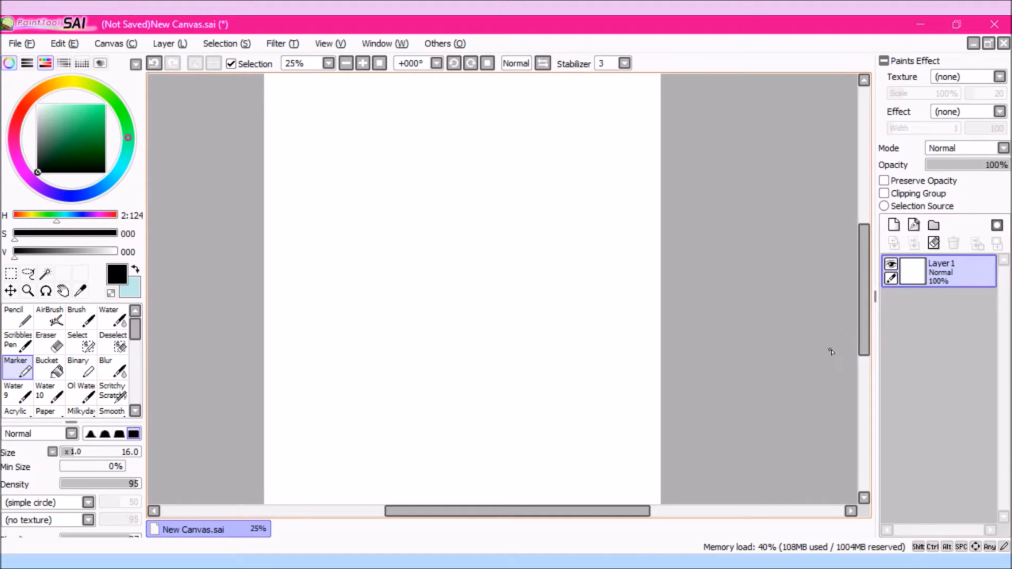
pyautogui.moveTo(862, 295)
pyautogui.mouseDown()
pyautogui.moveTo(861, 283)
pyautogui.moveTo(873, 286)
pyautogui.moveTo(875, 302)
pyautogui.mouseUp()
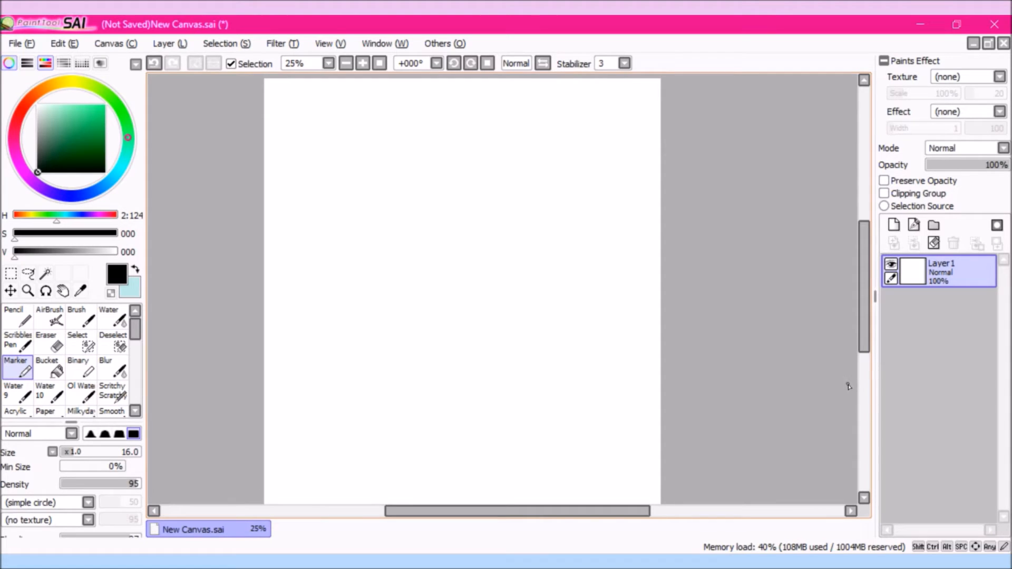
pyautogui.moveTo(865, 326); pyautogui.dragTo(868, 323)
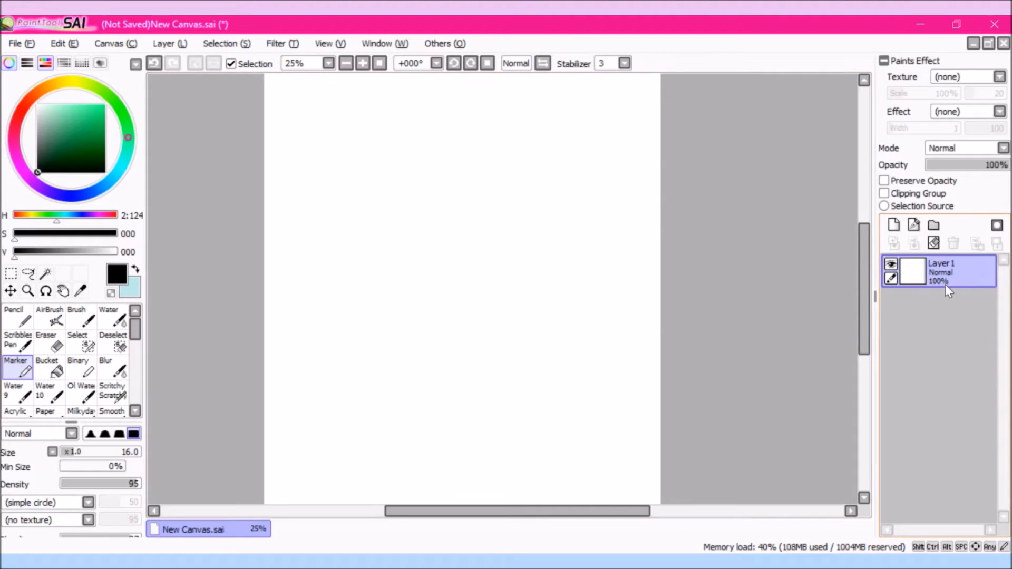
# Draw a large smiling stick figure with eyes, arms and legs on the blank layer with the size 16 Marker.
pyautogui.moveTo(419, 134)
pyautogui.mouseDown()
pyautogui.moveTo(385, 208)
pyautogui.moveTo(348, 223)
pyautogui.mouseUp()
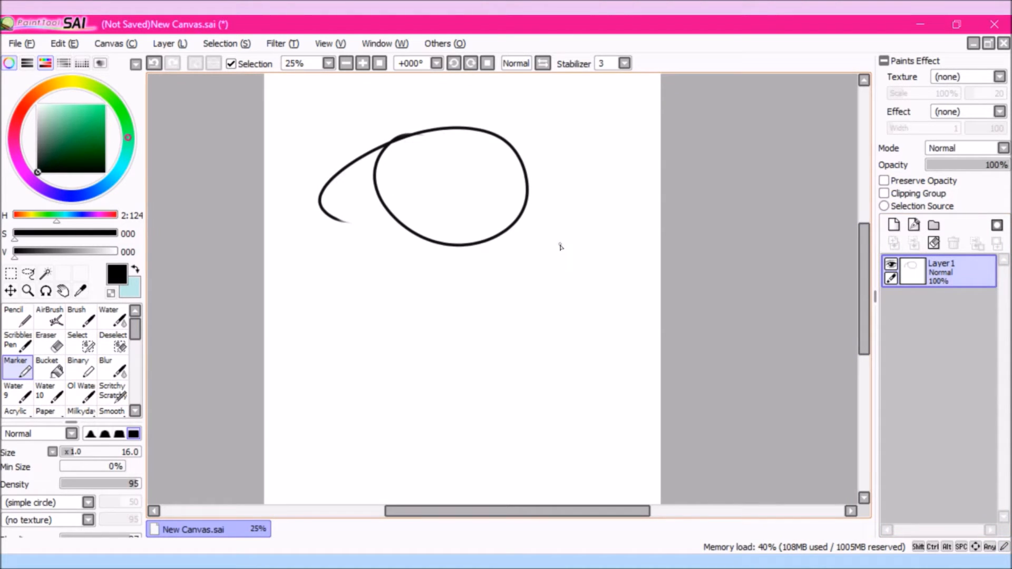
pyautogui.moveTo(456, 231); pyautogui.dragTo(454, 384)
pyautogui.moveTo(407, 306); pyautogui.dragTo(526, 294)
pyautogui.moveTo(453, 383); pyautogui.dragTo(421, 458)
pyautogui.moveTo(453, 384); pyautogui.dragTo(508, 466)
pyautogui.moveTo(415, 182); pyautogui.dragTo(412, 185)
pyautogui.moveTo(476, 178); pyautogui.dragTo(465, 203)
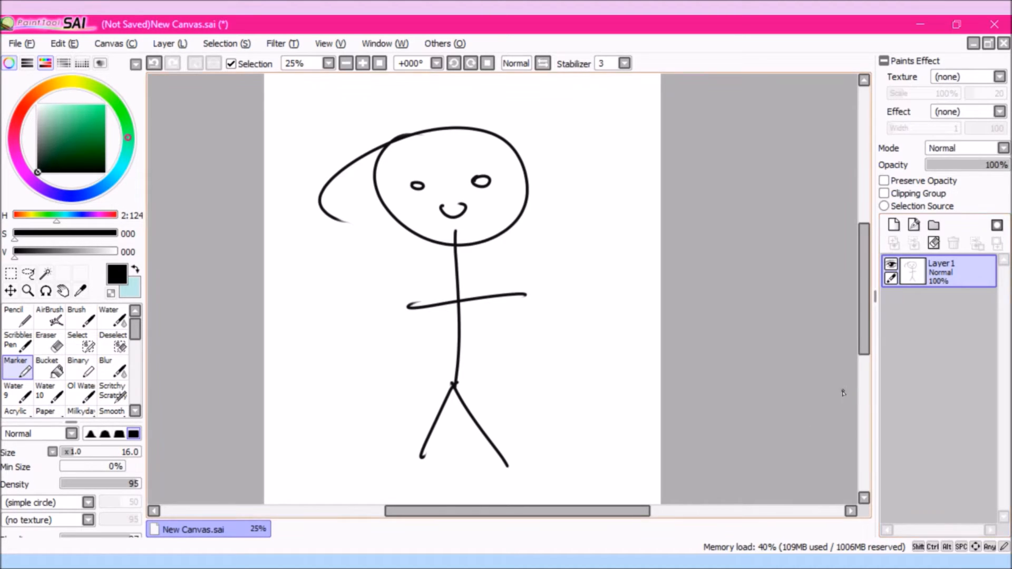
# Clear the stick figure from Layer1 and fill the whole layer with pale mint green using the Bucket.
pyautogui.click(934, 242)
pyautogui.moveTo(863, 279)
pyautogui.mouseDown()
pyautogui.moveTo(862, 262)
pyautogui.moveTo(864, 277)
pyautogui.mouseUp()
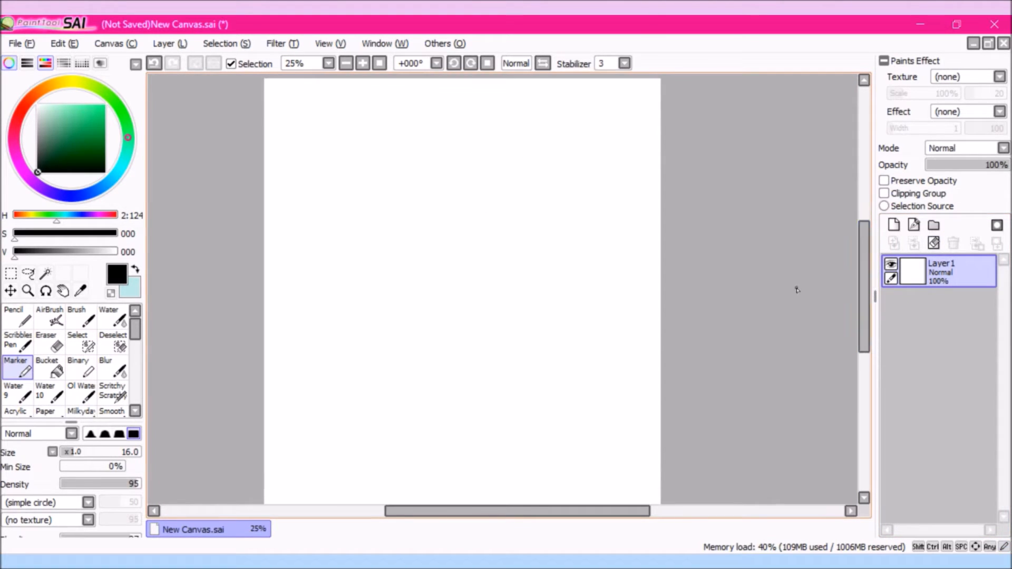
pyautogui.click(50, 108)
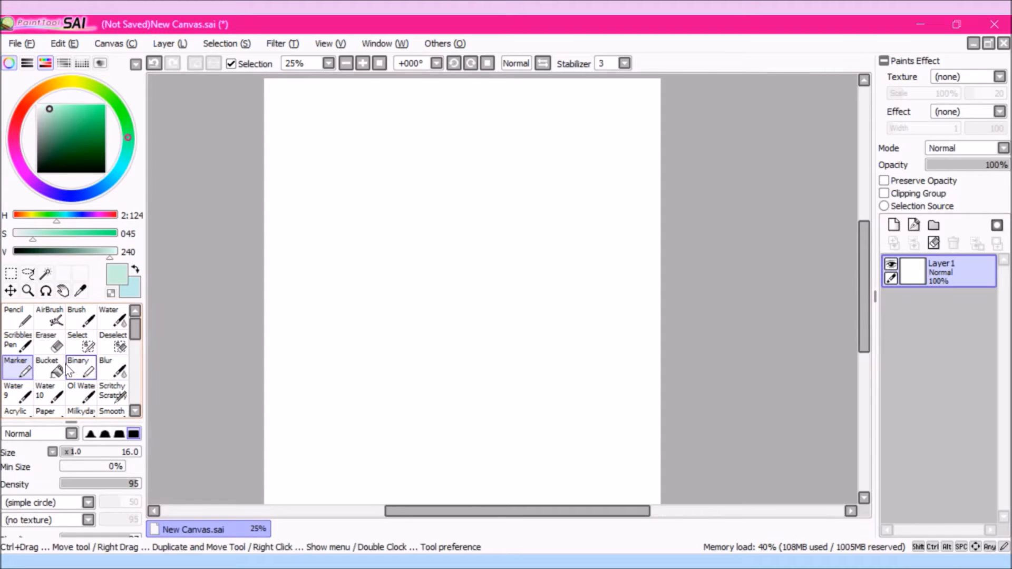
pyautogui.click(44, 366)
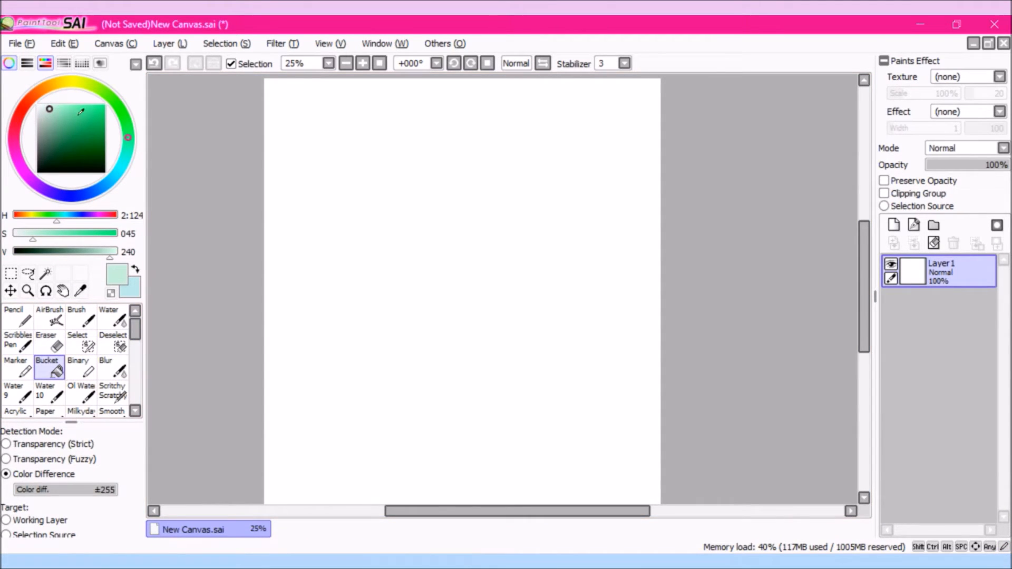
pyautogui.click(363, 140)
pyautogui.moveTo(865, 262)
pyautogui.mouseDown()
pyautogui.moveTo(865, 274)
pyautogui.moveTo(865, 259)
pyautogui.mouseUp()
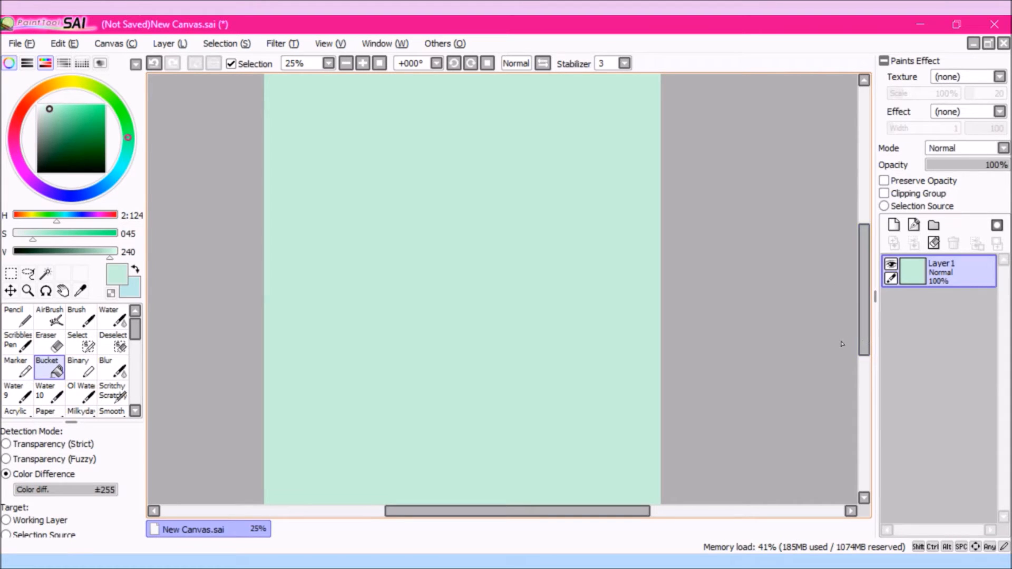
pyautogui.moveTo(865, 264)
pyautogui.mouseDown()
pyautogui.moveTo(864, 249)
pyautogui.moveTo(870, 297)
pyautogui.moveTo(862, 271)
pyautogui.mouseUp()
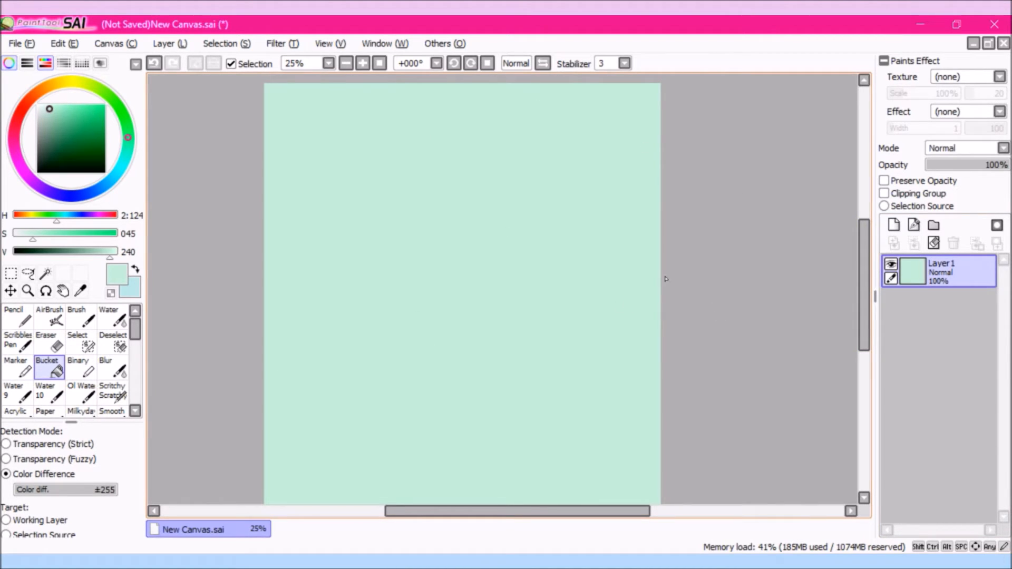
# Set the drawing colour to black and add a new layer above the mint green one.
pyautogui.moveTo(57, 149); pyautogui.dragTo(34, 191)
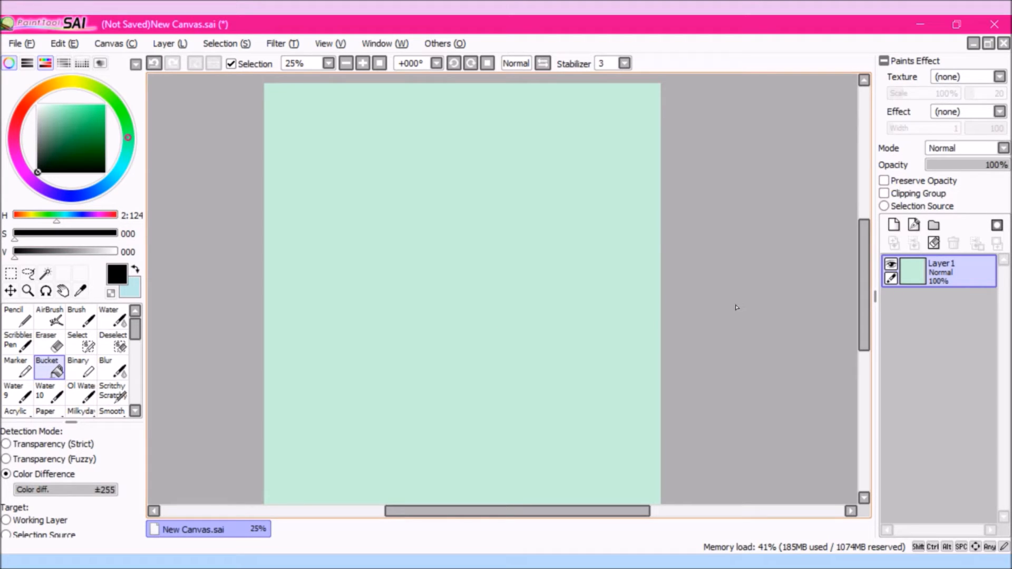
pyautogui.click(895, 227)
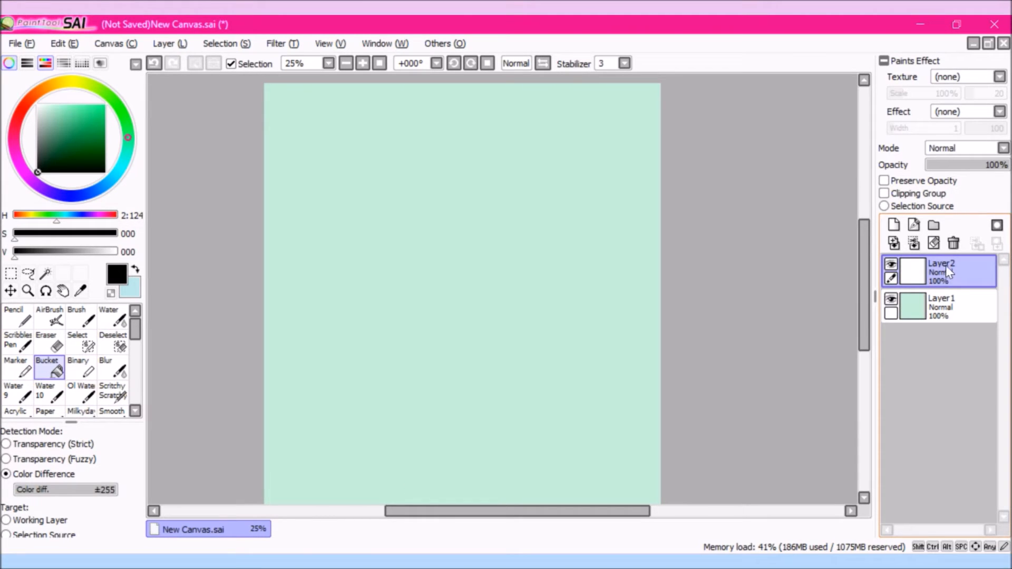
# Try filling the new layer with black using the Bucket and undo the fill.
pyautogui.click(447, 194)
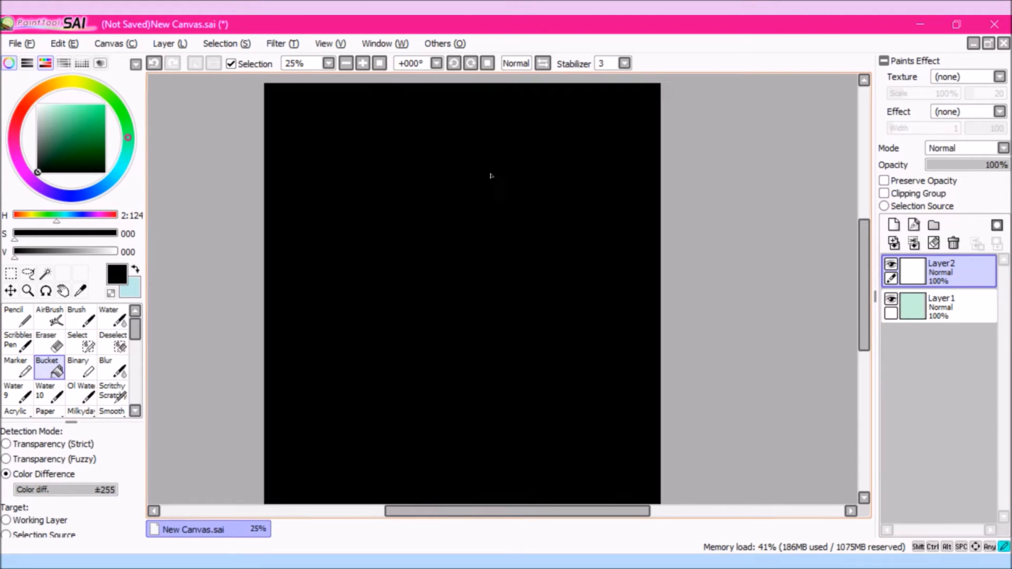
pyautogui.hotkey('ctrl', 'z')
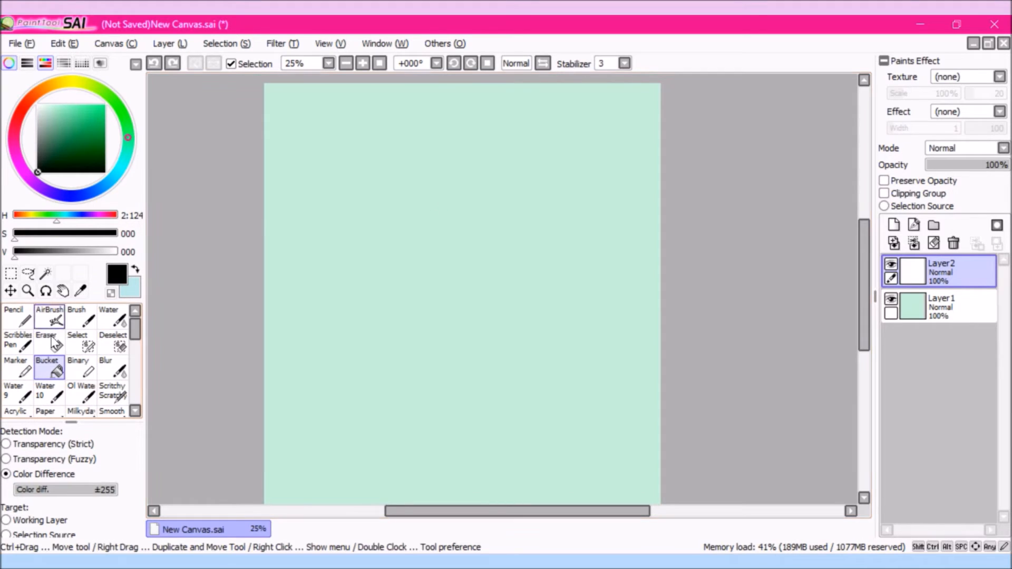
# Draw a black smiling stick figure on Layer2 with the size 18 Brush.
pyautogui.click(80, 318)
pyautogui.moveTo(446, 155)
pyautogui.mouseDown()
pyautogui.moveTo(409, 227)
pyautogui.moveTo(416, 150)
pyautogui.mouseUp()
pyautogui.moveTo(442, 231)
pyautogui.mouseDown()
pyautogui.moveTo(442, 320)
pyautogui.moveTo(422, 361)
pyautogui.mouseUp()
pyautogui.moveTo(442, 316); pyautogui.dragTo(478, 374)
pyautogui.moveTo(404, 269); pyautogui.dragTo(485, 261)
pyautogui.moveTo(417, 194)
pyautogui.mouseDown()
pyautogui.moveTo(409, 200)
pyautogui.moveTo(451, 190)
pyautogui.moveTo(448, 204)
pyautogui.mouseUp()
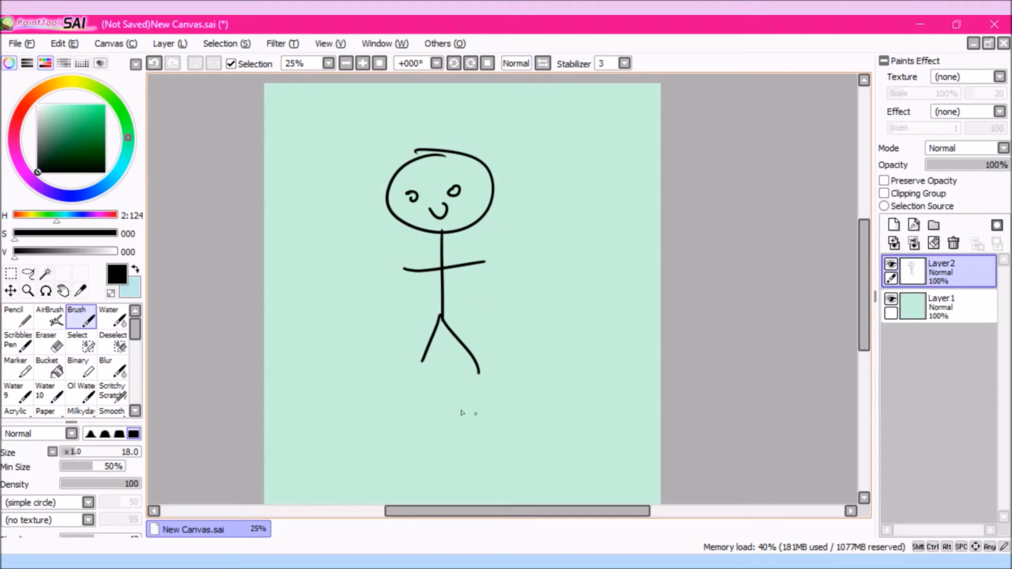
# Try a bumpy cloud-like outline across the stick figure on the same layer, and undo its strokes.
pyautogui.moveTo(477, 438)
pyautogui.mouseDown()
pyautogui.moveTo(444, 338)
pyautogui.moveTo(493, 290)
pyautogui.moveTo(556, 252)
pyautogui.moveTo(625, 250)
pyautogui.moveTo(649, 288)
pyautogui.moveTo(620, 346)
pyautogui.mouseUp()
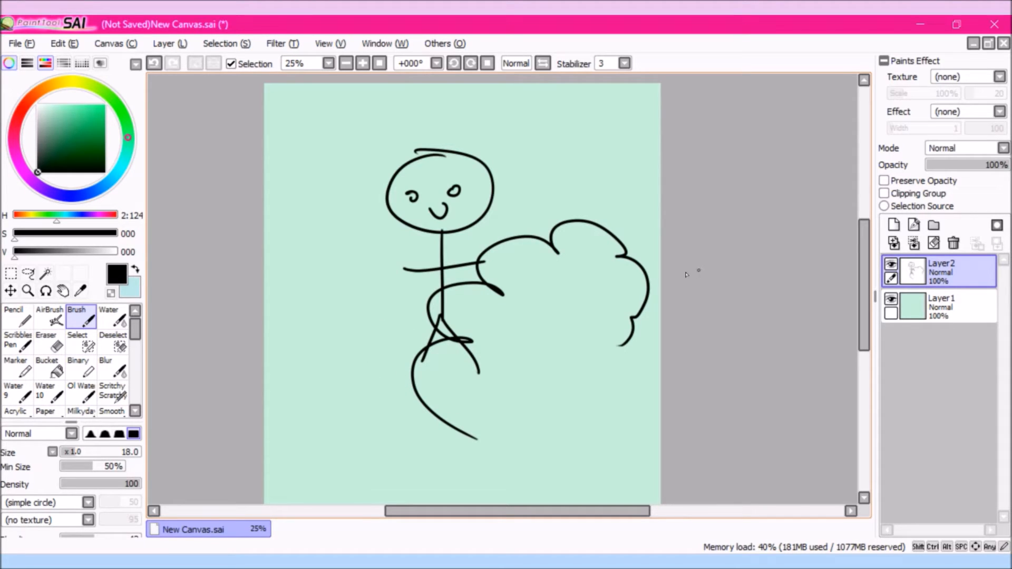
pyautogui.moveTo(637, 262); pyautogui.dragTo(662, 252)
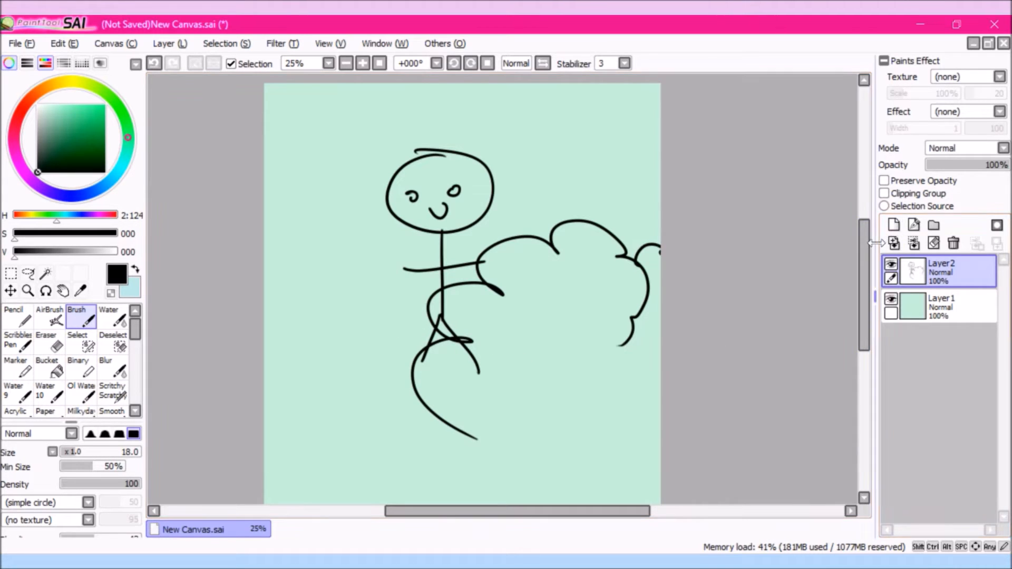
pyautogui.hotkey('ctrl', 'z')
pyautogui.hotkey('ctrl', 'z')
pyautogui.hotkey('ctrl', 'z')
pyautogui.hotkey('ctrl', 'z')
pyautogui.hotkey('ctrl', 'z')
pyautogui.hotkey('ctrl', 'z')
# Add another new layer and draw a bumpy cloud-like outline on it, overlapping the figure's legs and reaching the canvas edge.
pyautogui.click(894, 225)
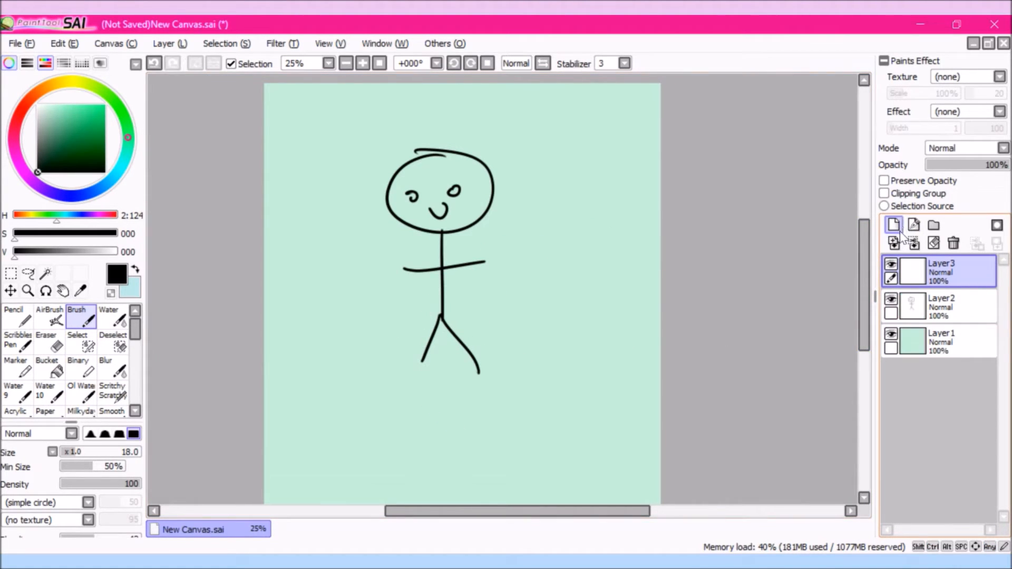
pyautogui.moveTo(653, 283)
pyautogui.mouseDown()
pyautogui.moveTo(587, 236)
pyautogui.moveTo(495, 337)
pyautogui.moveTo(493, 422)
pyautogui.mouseUp()
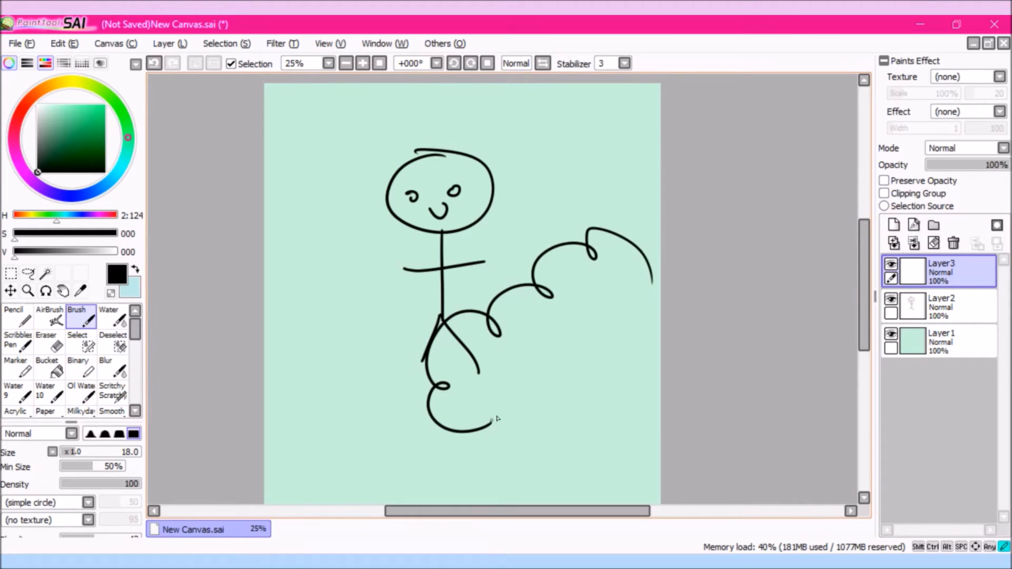
pyautogui.moveTo(621, 227)
pyautogui.mouseDown()
pyautogui.moveTo(612, 221)
pyautogui.moveTo(665, 195)
pyautogui.mouseUp()
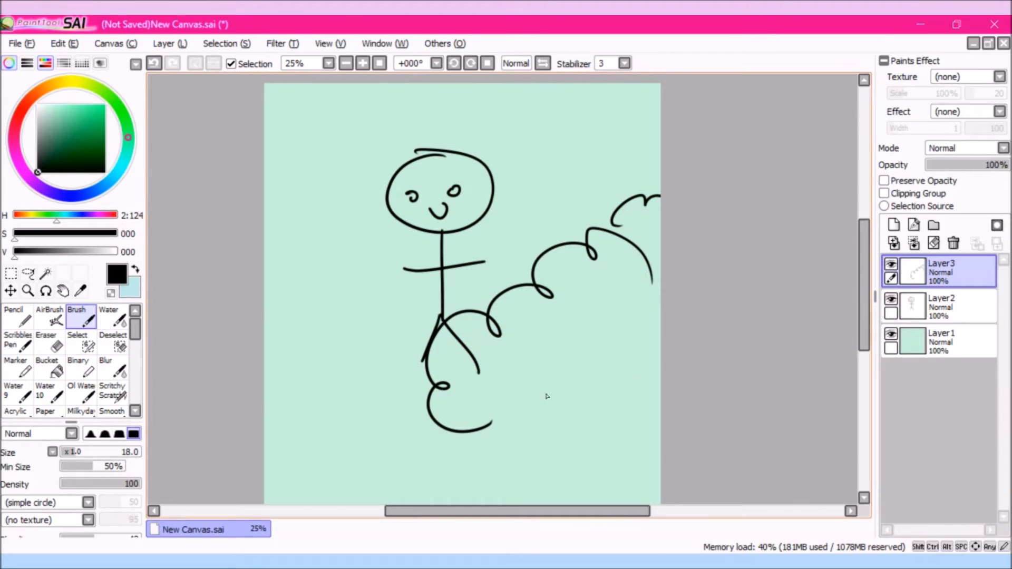
pyautogui.moveTo(485, 421); pyautogui.dragTo(739, 409)
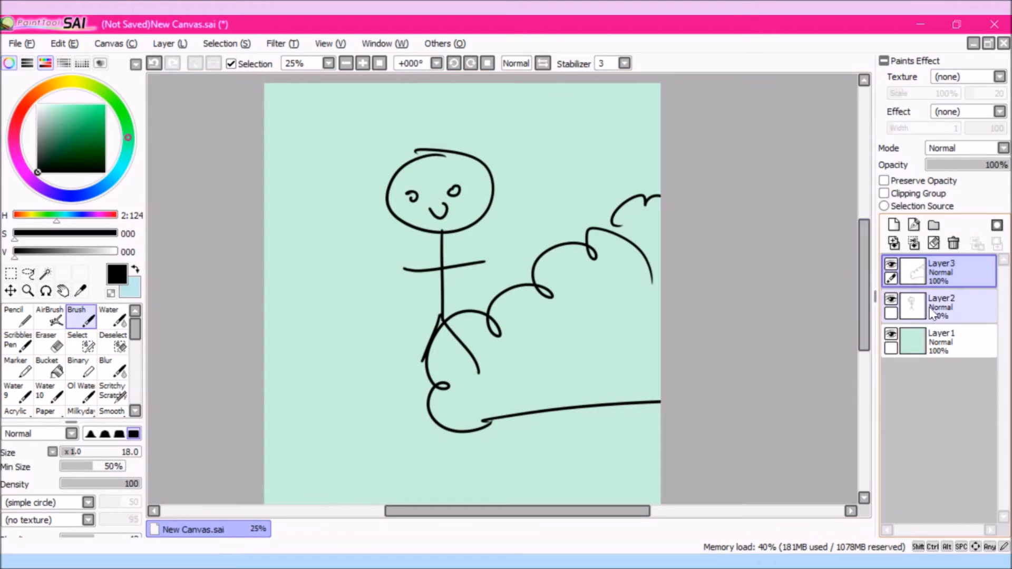
# Select Layer2 and toggle its visibility off and on, leaving its stick figure hidden.
pyautogui.click(957, 305)
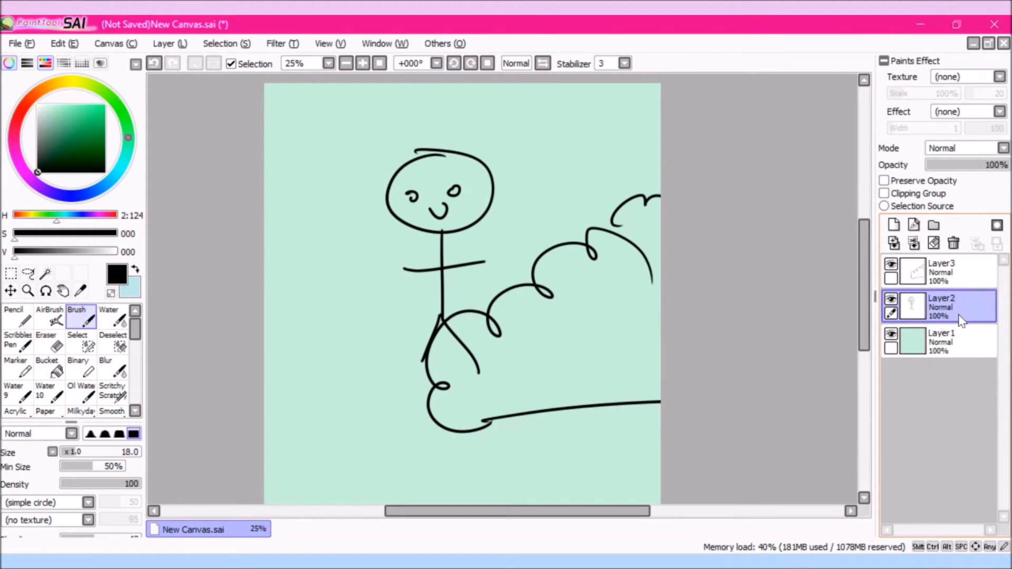
pyautogui.click(892, 300)
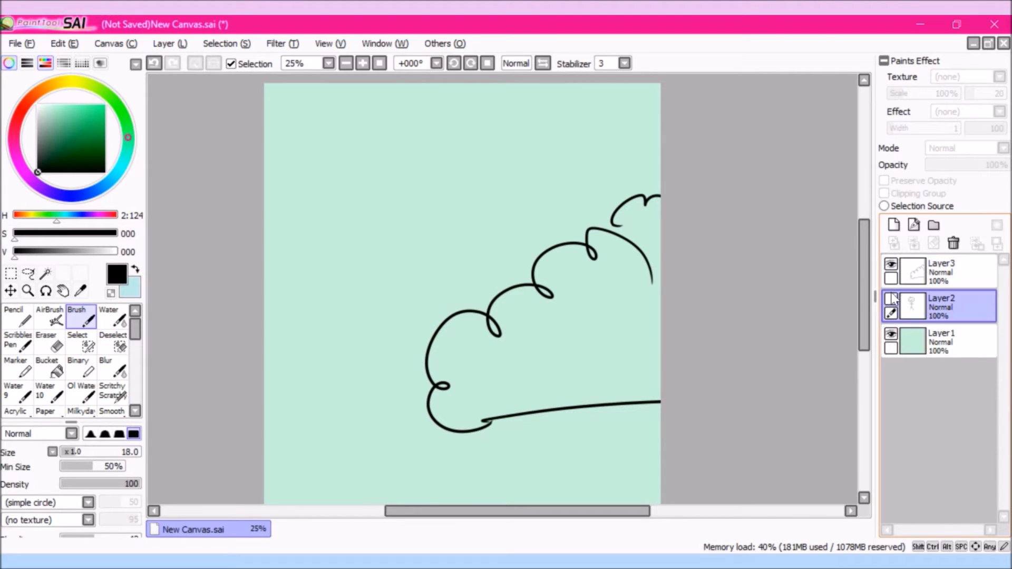
pyautogui.click(891, 302)
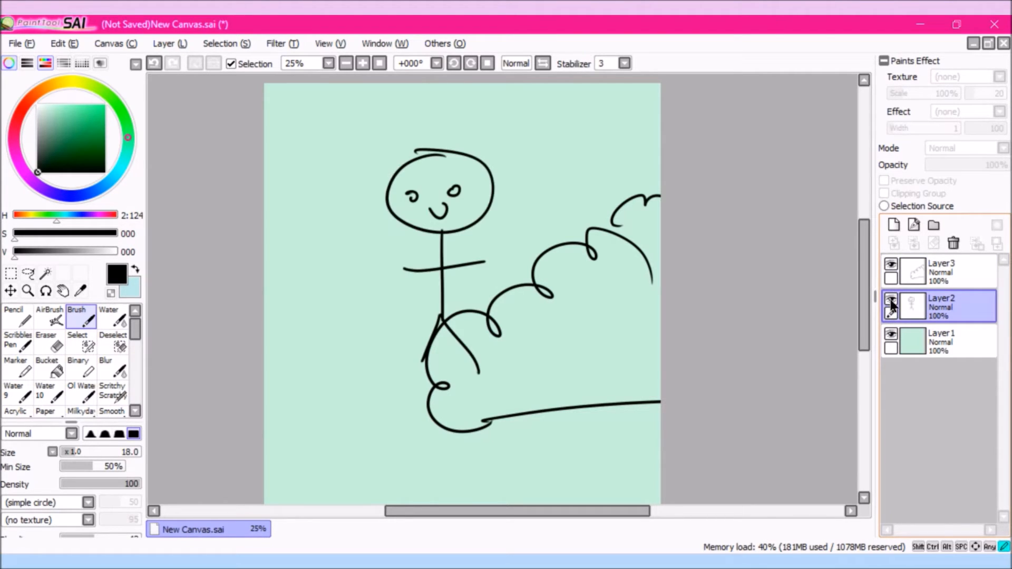
pyautogui.click(891, 300)
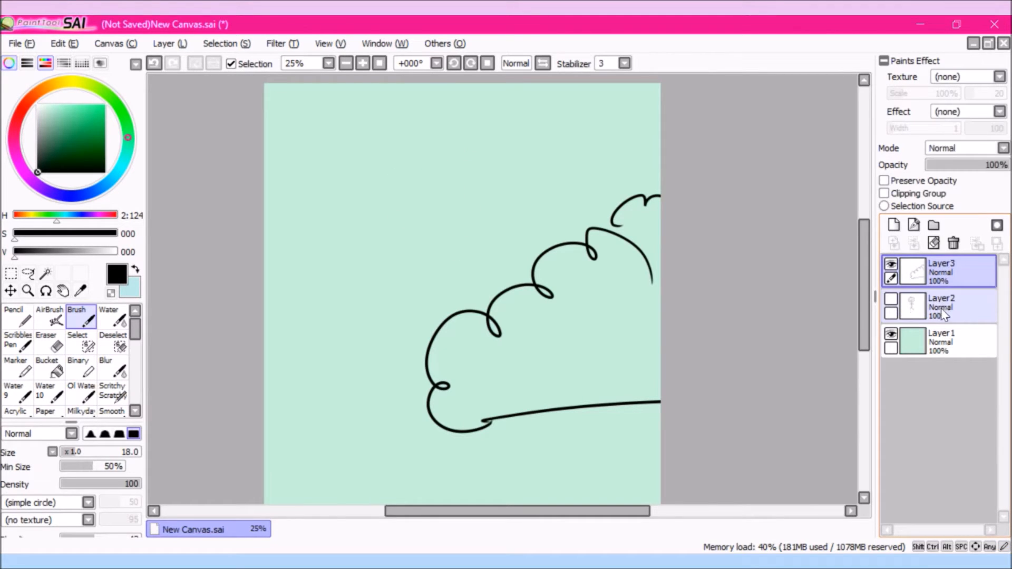
# Draw a larger black smiling stick figure on Layer3, with its head cut off by the canvas's left edge.
pyautogui.click(948, 272)
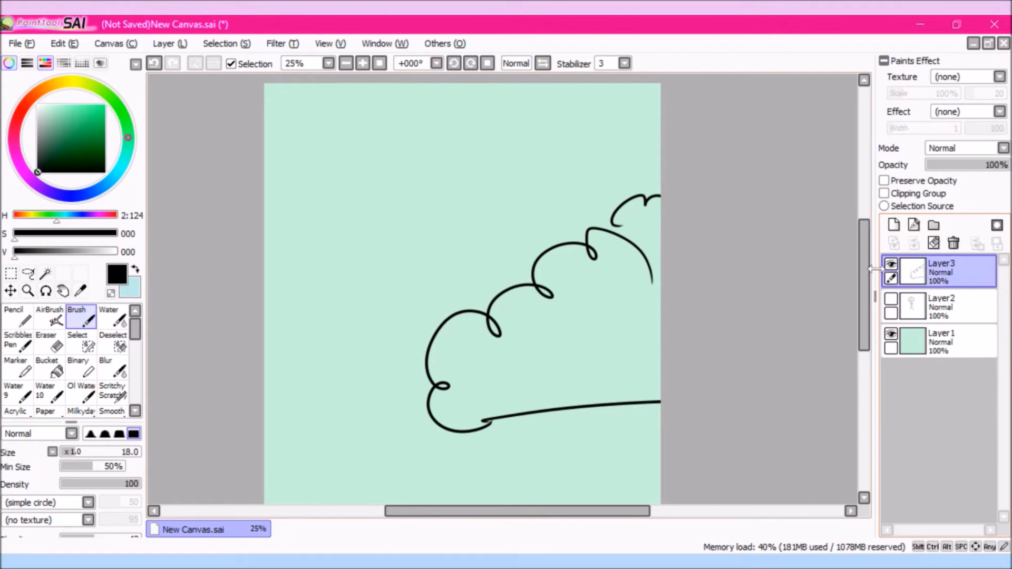
pyautogui.moveTo(262, 170)
pyautogui.mouseDown()
pyautogui.moveTo(337, 332)
pyautogui.moveTo(263, 338)
pyautogui.mouseUp()
pyautogui.click(280, 246)
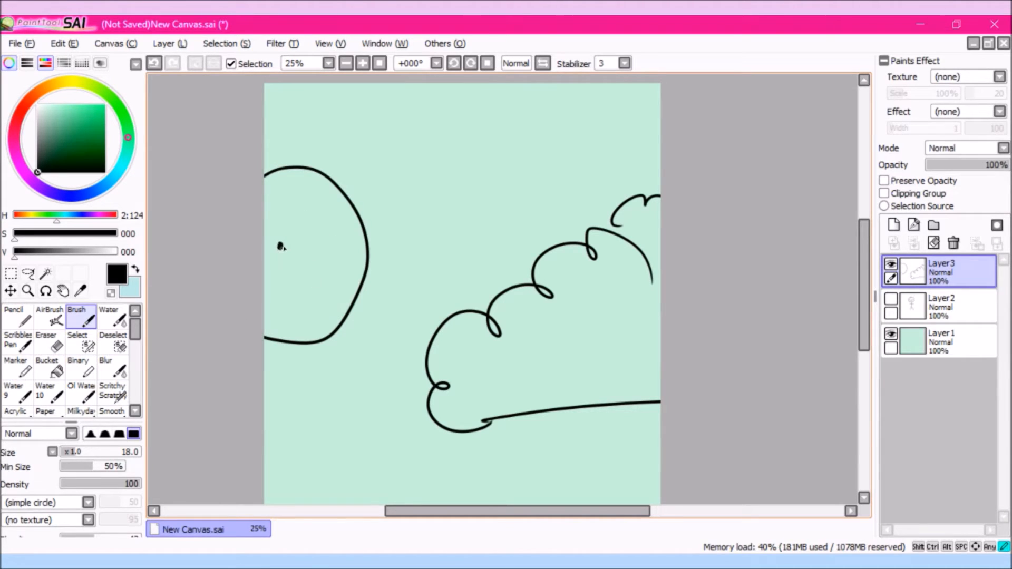
pyautogui.click(329, 247)
pyautogui.moveTo(289, 305); pyautogui.dragTo(319, 293)
pyautogui.moveTo(301, 343); pyautogui.dragTo(326, 499)
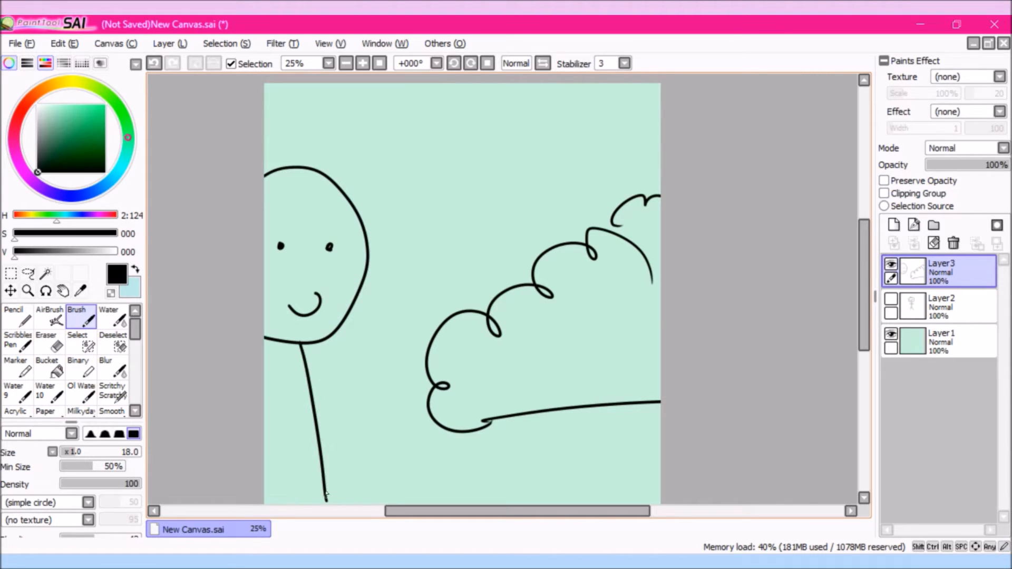
pyautogui.moveTo(308, 388)
pyautogui.mouseDown()
pyautogui.moveTo(362, 474)
pyautogui.moveTo(281, 413)
pyautogui.mouseUp()
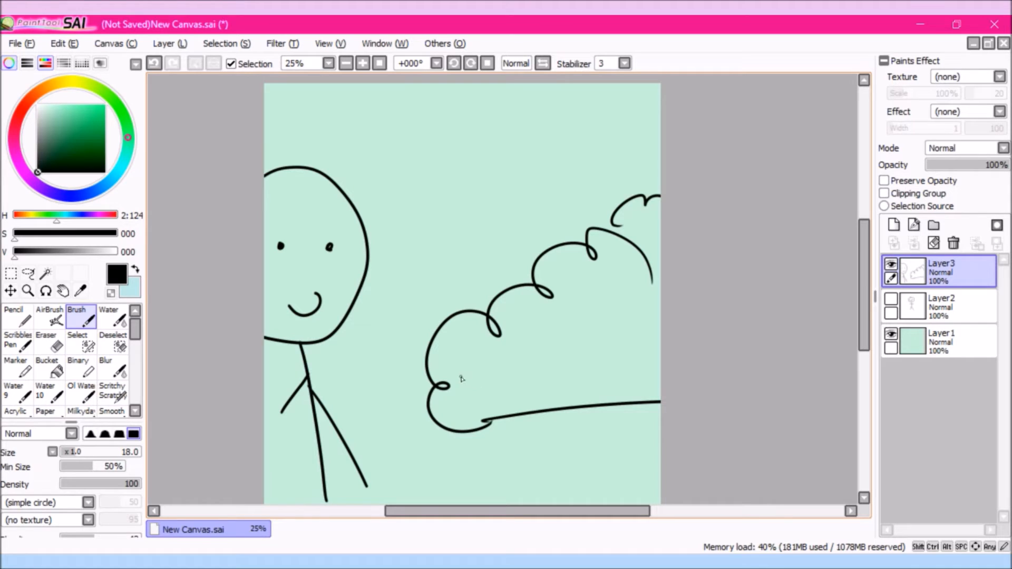
pyautogui.moveTo(865, 300)
pyautogui.mouseDown()
pyautogui.moveTo(861, 337)
pyautogui.moveTo(863, 304)
pyautogui.moveTo(862, 334)
pyautogui.moveTo(862, 317)
pyautogui.mouseUp()
pyautogui.moveTo(327, 490); pyautogui.dragTo(327, 499)
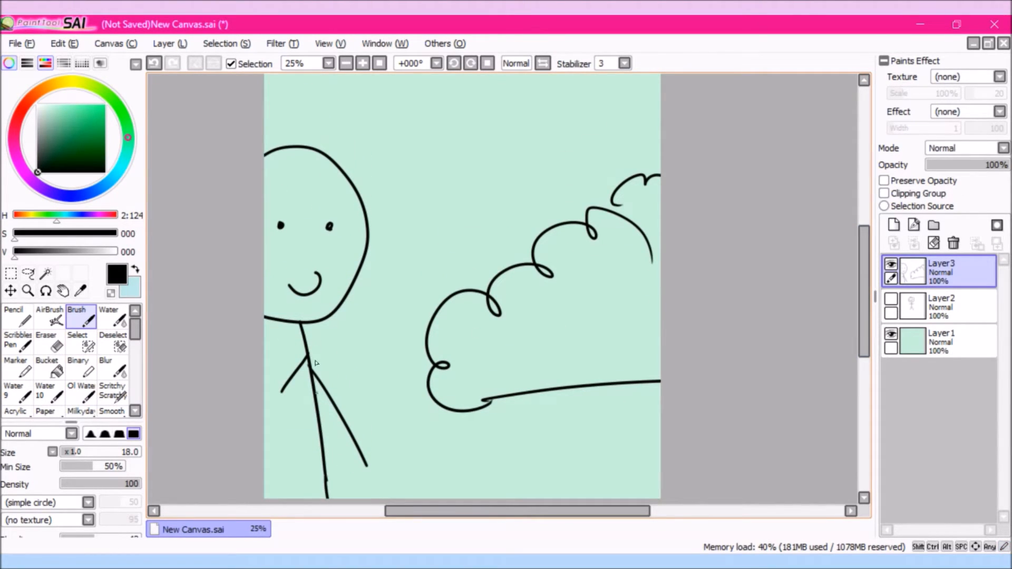
# Show Layer2 again and draw wild hair on the large figure on Layer3, overlapping the small figure's head.
pyautogui.click(891, 300)
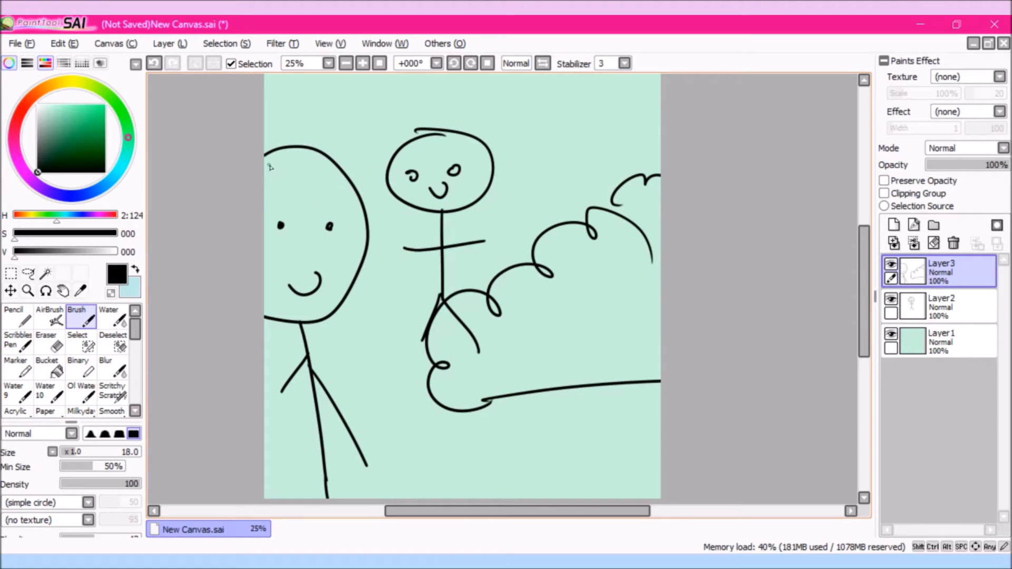
pyautogui.moveTo(271, 154)
pyautogui.mouseDown()
pyautogui.moveTo(284, 112)
pyautogui.moveTo(353, 111)
pyautogui.moveTo(390, 156)
pyautogui.moveTo(401, 213)
pyautogui.moveTo(360, 209)
pyautogui.moveTo(319, 188)
pyautogui.moveTo(380, 170)
pyautogui.moveTo(369, 168)
pyautogui.moveTo(393, 202)
pyautogui.mouseUp()
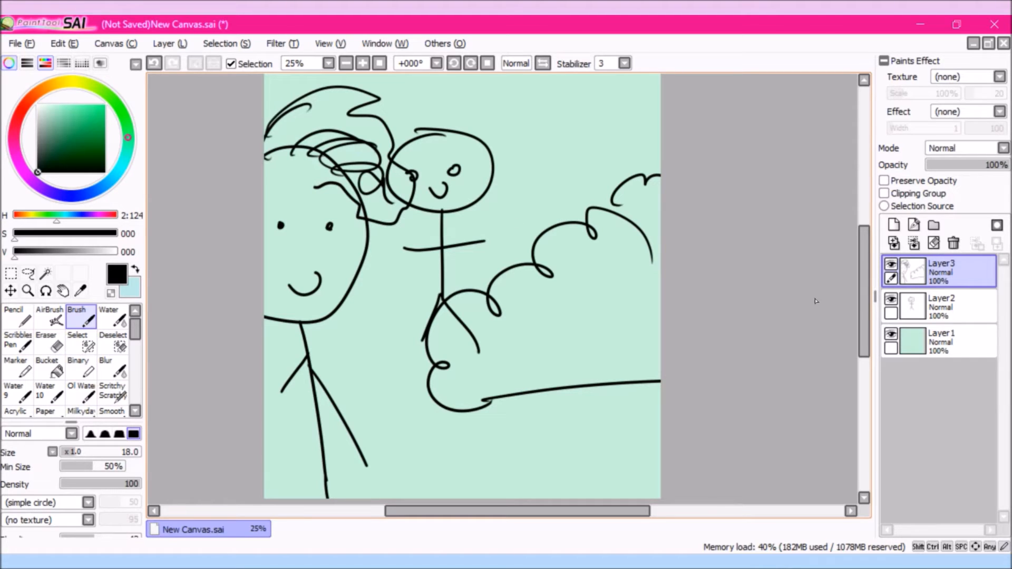
# Toggle Layer2's visibility repeatedly to compare the drawing with and without the small stick figure.
pyautogui.click(891, 300)
pyautogui.click(892, 300)
pyautogui.click(891, 300)
pyautogui.click(892, 301)
pyautogui.click(892, 301)
pyautogui.click(891, 301)
pyautogui.click(891, 301)
pyautogui.click(892, 301)
pyautogui.click(892, 302)
pyautogui.click(892, 303)
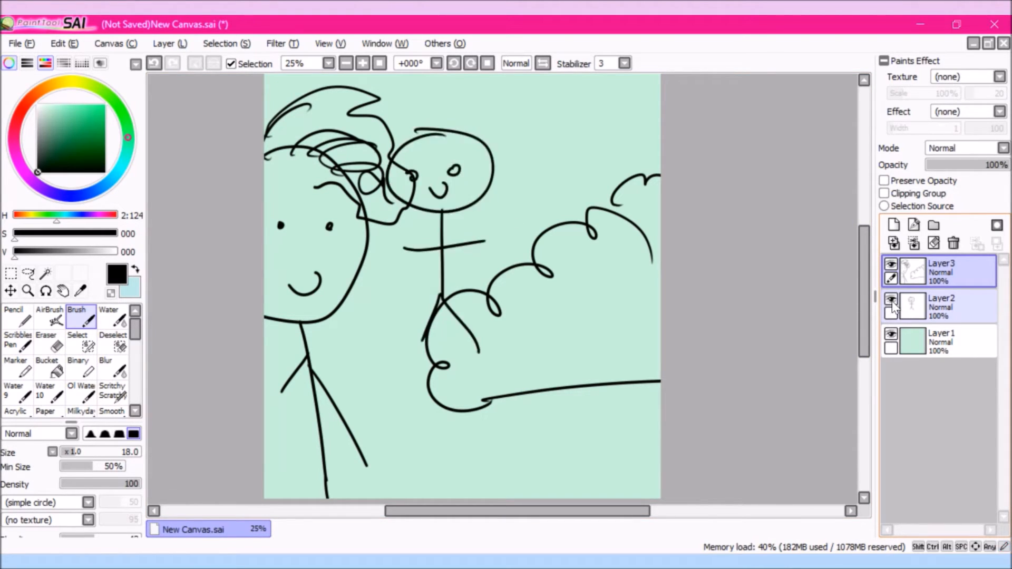
pyautogui.click(892, 302)
pyautogui.click(892, 302)
# Toggle Layer2's visibility, try moving the layer below the green-filled Layer1, and move it back between Layer1 and Layer3.
pyautogui.click(954, 310)
pyautogui.click(891, 299)
pyautogui.click(891, 301)
pyautogui.moveTo(949, 307); pyautogui.dragTo(952, 375)
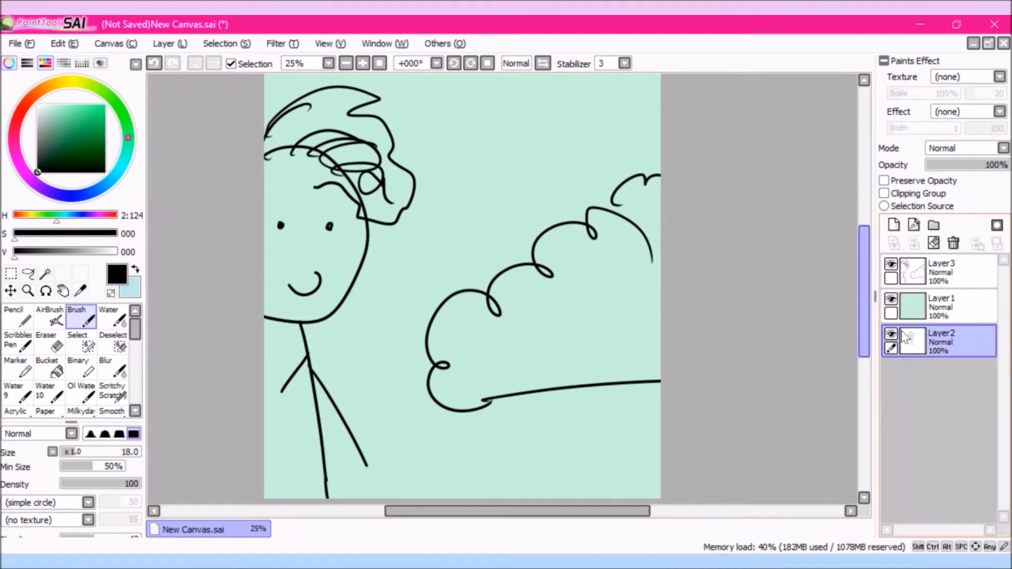
pyautogui.moveTo(950, 343); pyautogui.dragTo(952, 305)
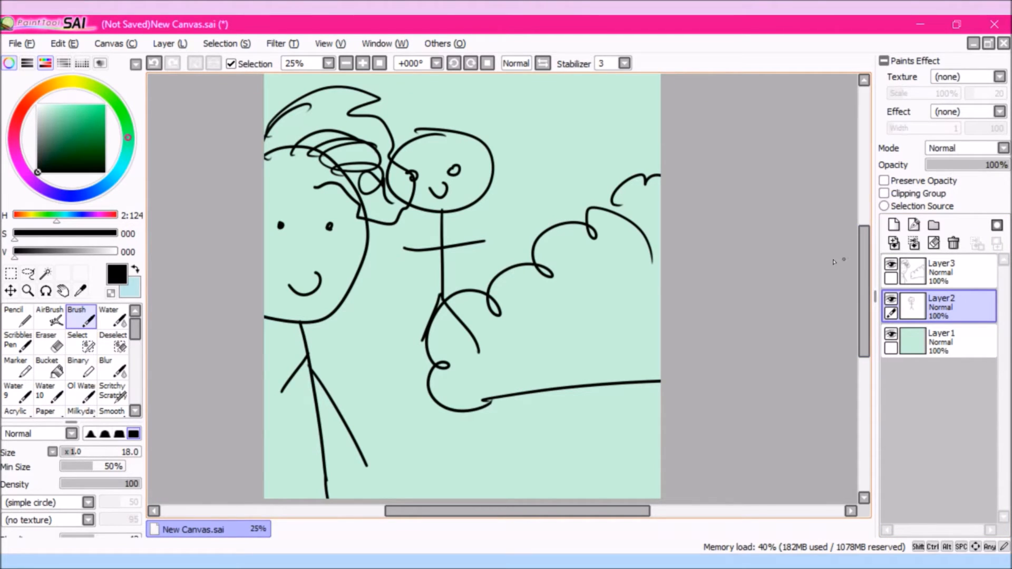
# Add a few black hair strokes on Layer2 over the large figure's head.
pyautogui.moveTo(272, 153); pyautogui.dragTo(328, 105)
pyautogui.moveTo(269, 155); pyautogui.dragTo(306, 148)
pyautogui.moveTo(265, 163); pyautogui.dragTo(315, 200)
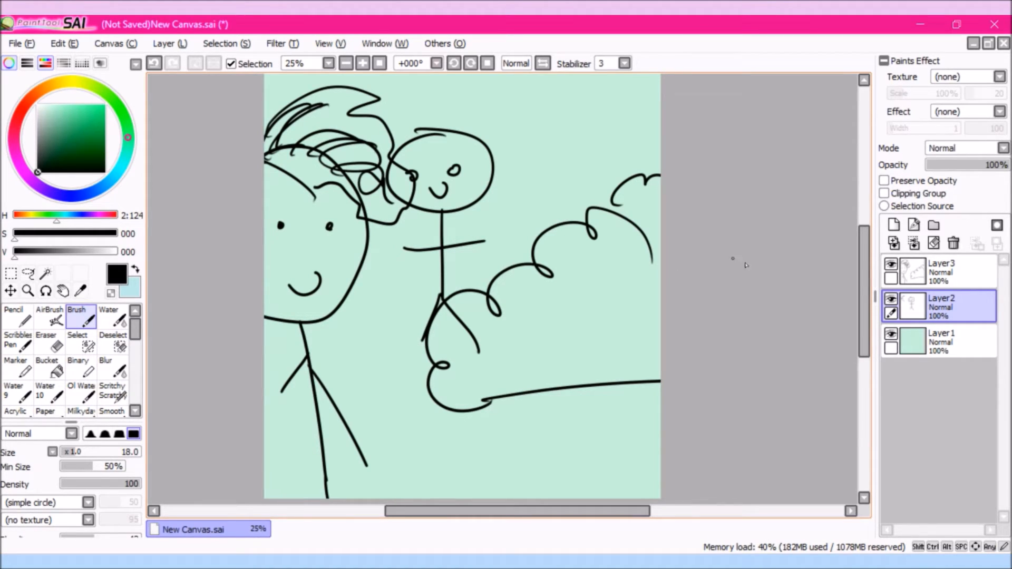
pyautogui.moveTo(865, 264)
pyautogui.mouseDown()
pyautogui.moveTo(867, 280)
pyautogui.moveTo(865, 258)
pyautogui.moveTo(867, 269)
pyautogui.mouseUp()
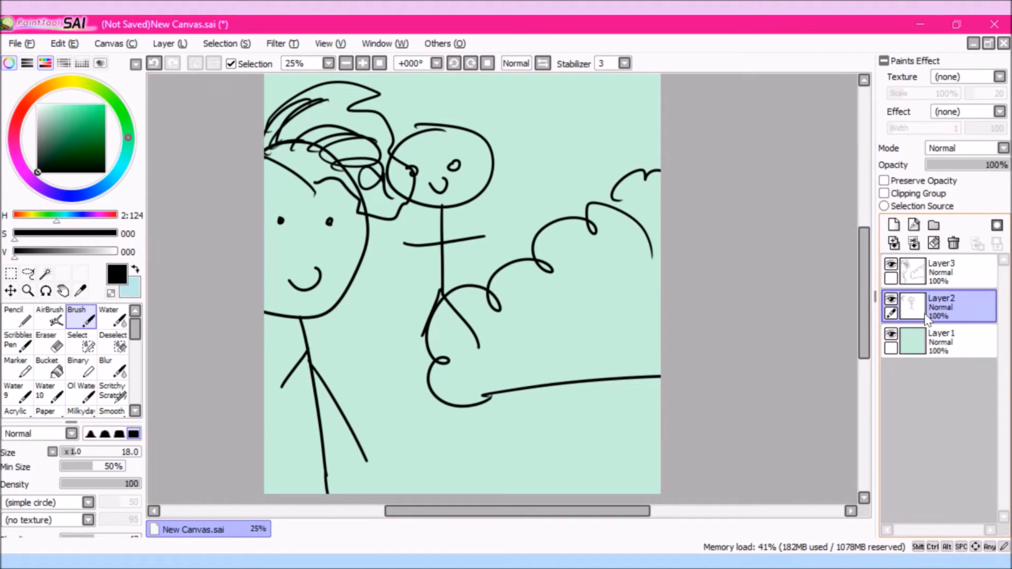
# Add a new layer directly above Layer1 and set the Brush to a light pink at size 60.
pyautogui.click(947, 338)
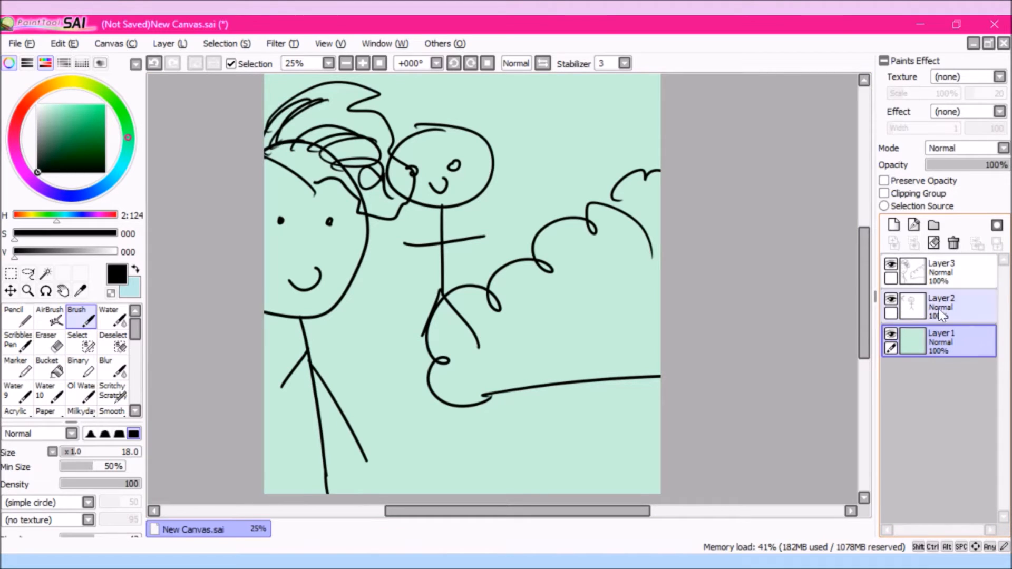
pyautogui.click(893, 226)
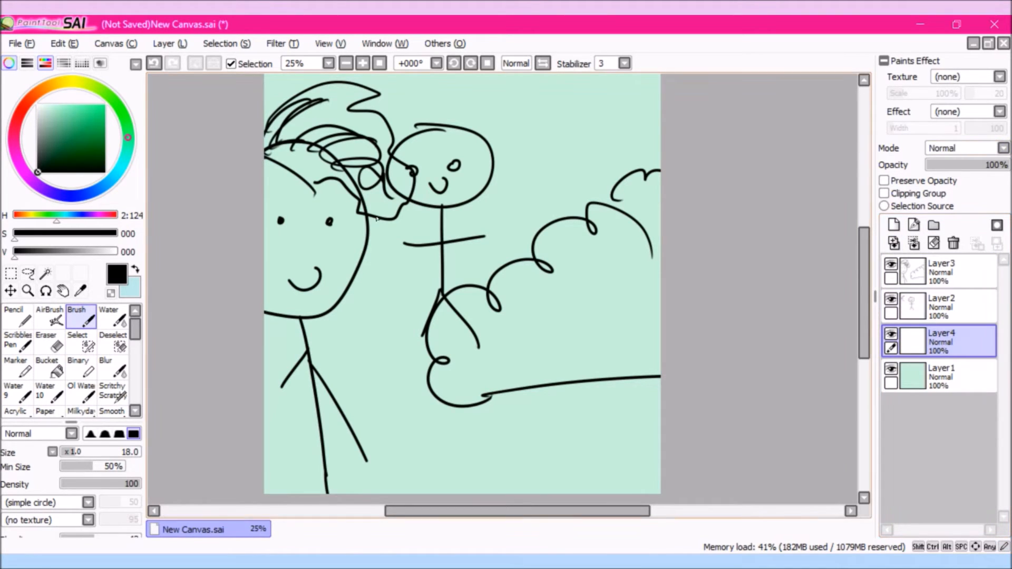
pyautogui.click(35, 94)
pyautogui.moveTo(55, 113); pyautogui.dragTo(22, 109)
pyautogui.click(55, 122)
pyautogui.click(29, 165)
pyautogui.click(60, 114)
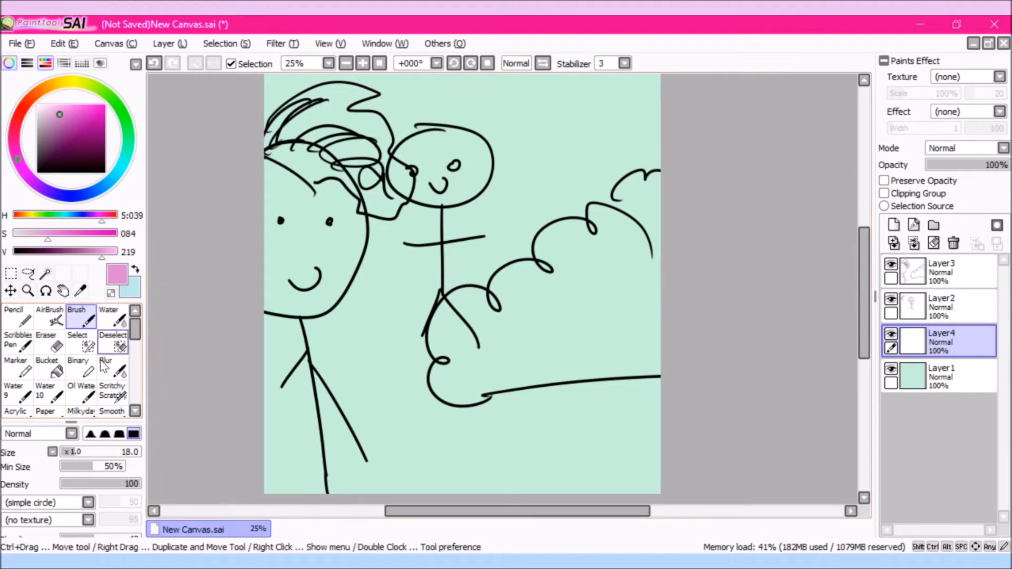
pyautogui.moveTo(80, 452); pyautogui.dragTo(93, 453)
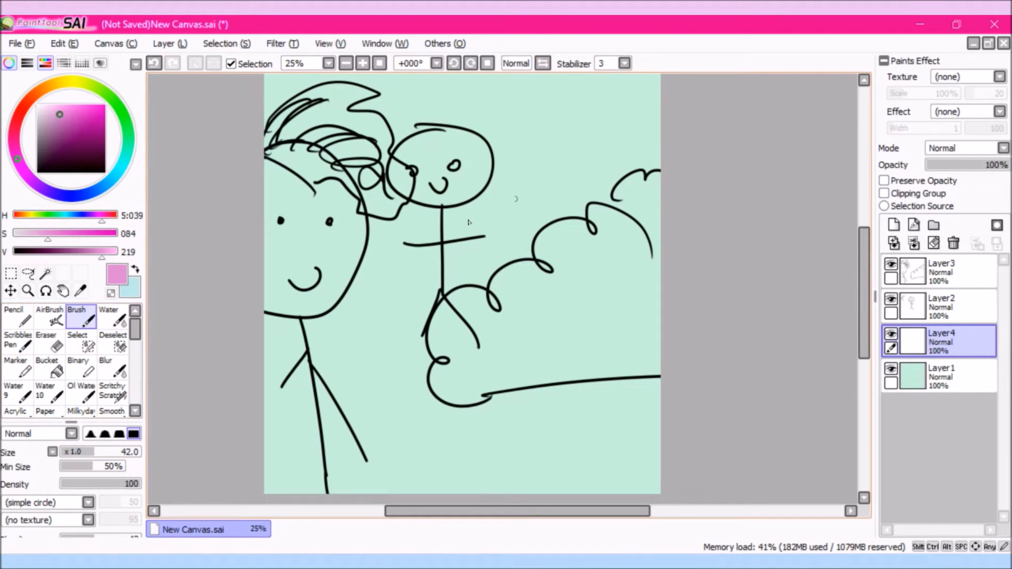
pyautogui.press(']')
pyautogui.press(']')
# Hide Layer2 and Layer3, and scribble a large pink zigzag patch across the middle of the new layer.
pyautogui.click(891, 299)
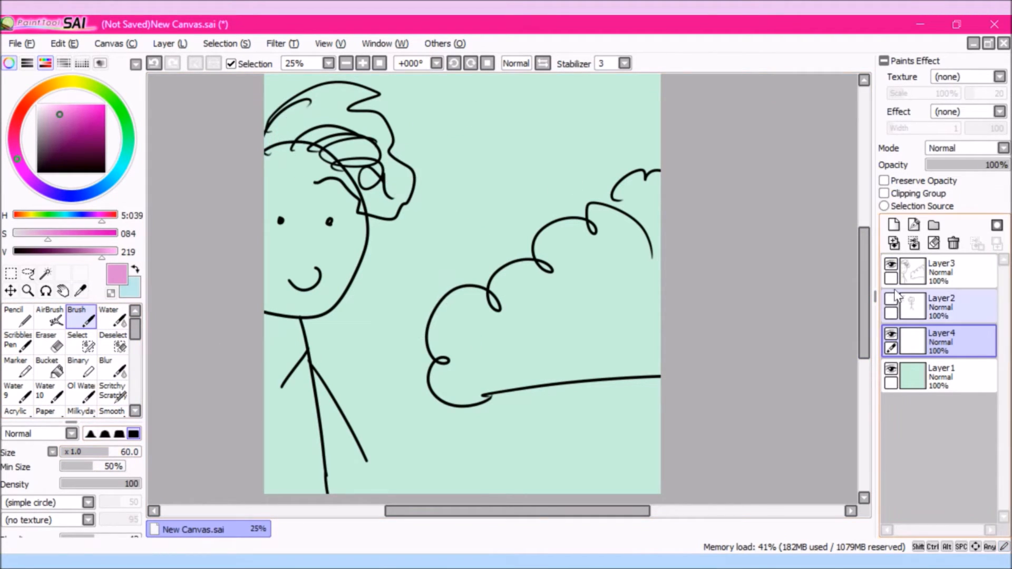
pyautogui.click(891, 265)
pyautogui.moveTo(474, 156)
pyautogui.mouseDown()
pyautogui.moveTo(515, 157)
pyautogui.moveTo(511, 195)
pyautogui.moveTo(458, 269)
pyautogui.moveTo(536, 276)
pyautogui.moveTo(537, 358)
pyautogui.moveTo(514, 375)
pyautogui.mouseUp()
pyautogui.moveTo(863, 335); pyautogui.dragTo(863, 330)
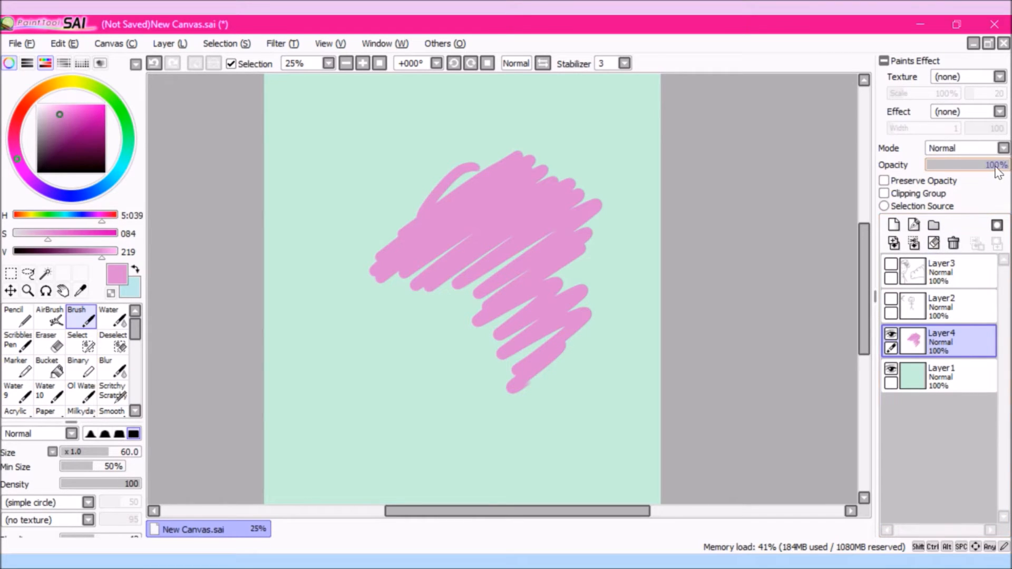
# Show Layer2 and lower its opacity to 22%.
pyautogui.moveTo(1006, 167)
pyautogui.mouseDown()
pyautogui.moveTo(928, 168)
pyautogui.moveTo(1006, 168)
pyautogui.moveTo(953, 165)
pyautogui.moveTo(994, 184)
pyautogui.moveTo(948, 175)
pyautogui.moveTo(1008, 179)
pyautogui.moveTo(973, 187)
pyautogui.moveTo(1007, 182)
pyautogui.mouseUp()
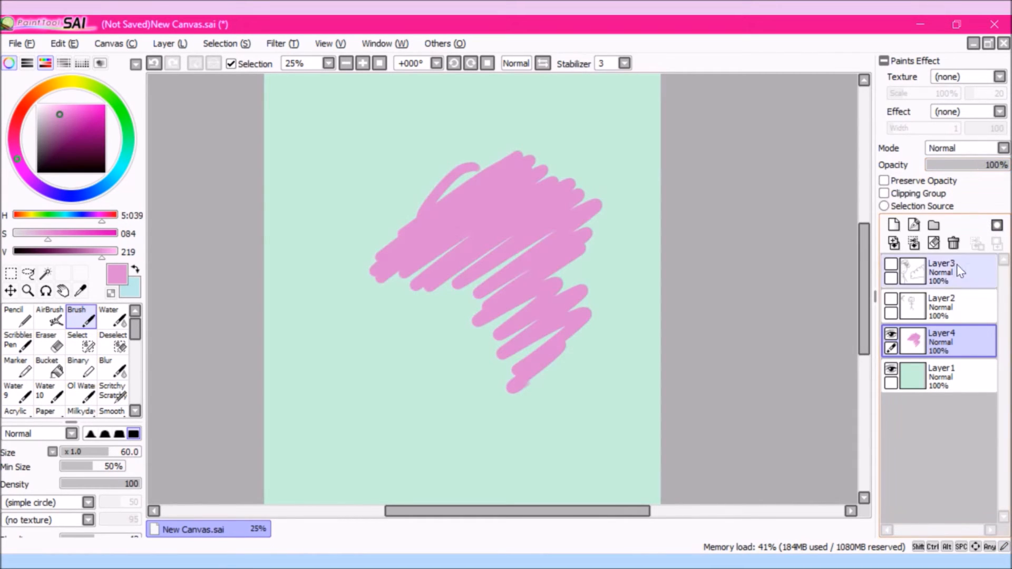
pyautogui.click(954, 305)
pyautogui.click(891, 299)
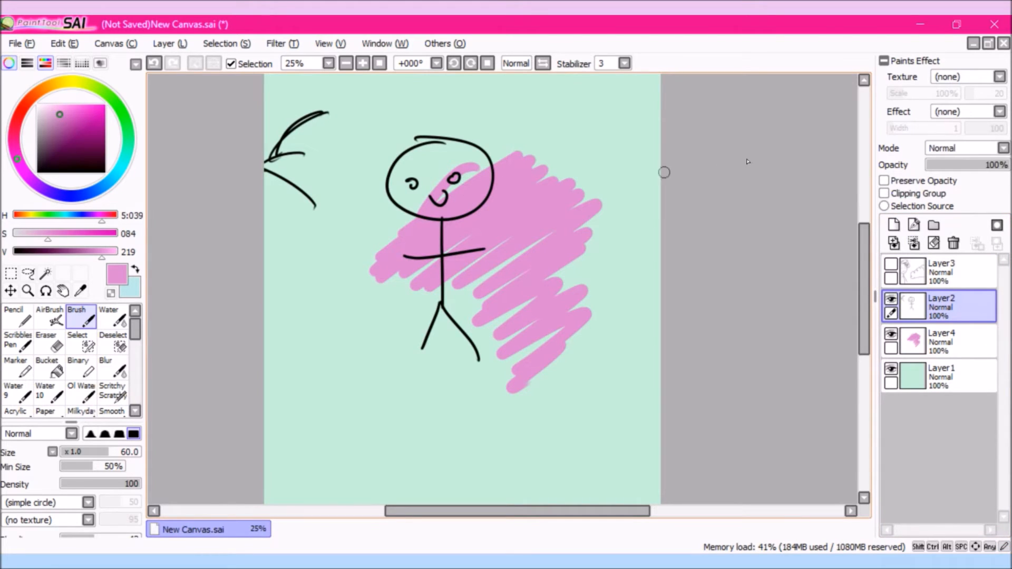
pyautogui.moveTo(997, 166); pyautogui.dragTo(944, 167)
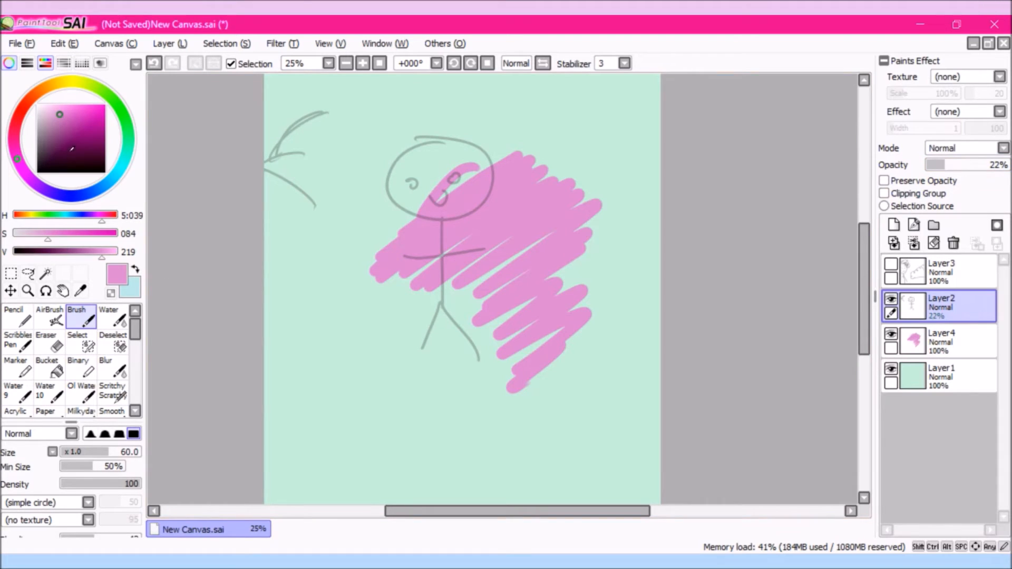
# Pick a dark purple and trace a thick outline around the stick figure's head on Layer2.
pyautogui.moveTo(71, 150); pyautogui.dragTo(53, 153)
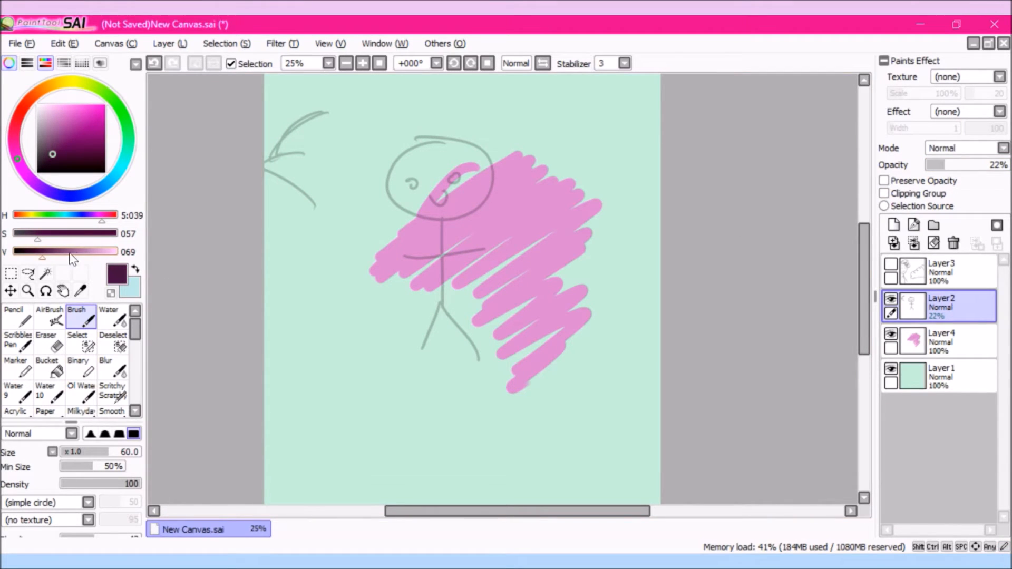
pyautogui.moveTo(432, 147); pyautogui.dragTo(437, 138)
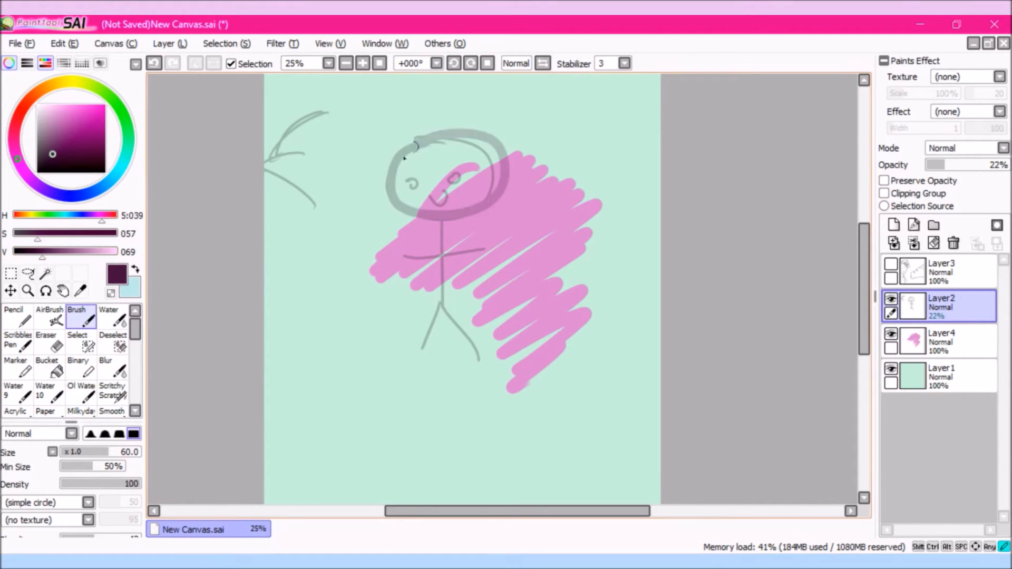
# Add a new layer above Layer2 and trace the faded stick figure in dark purple, adding a bow on its head.
pyautogui.click(894, 225)
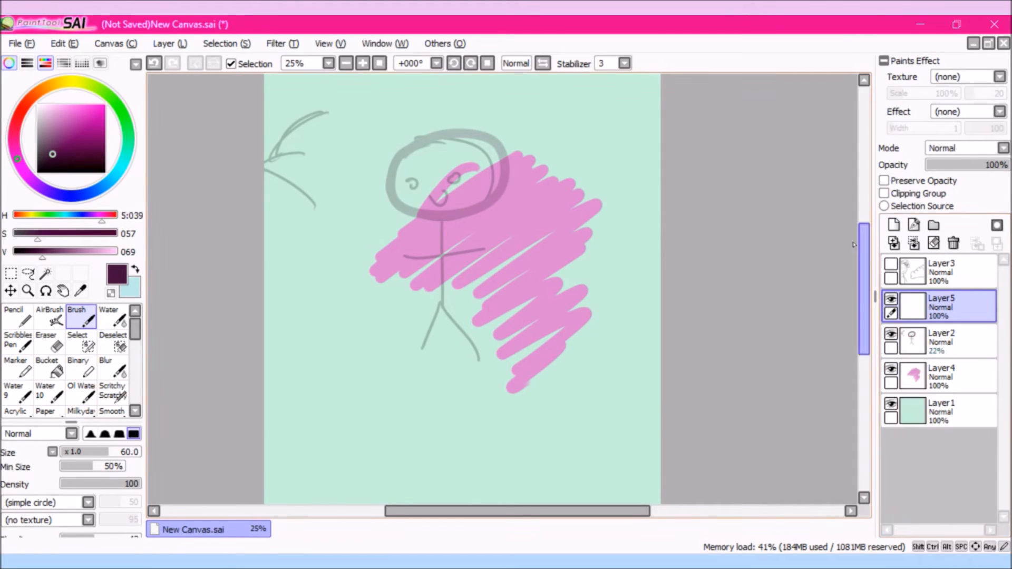
pyautogui.moveTo(445, 149)
pyautogui.mouseDown()
pyautogui.moveTo(398, 186)
pyautogui.moveTo(421, 147)
pyautogui.moveTo(416, 182)
pyautogui.moveTo(456, 174)
pyautogui.moveTo(442, 214)
pyautogui.moveTo(443, 312)
pyautogui.mouseUp()
pyautogui.moveTo(401, 260); pyautogui.dragTo(491, 254)
pyautogui.moveTo(442, 293); pyautogui.dragTo(422, 360)
pyautogui.moveTo(442, 297); pyautogui.dragTo(481, 380)
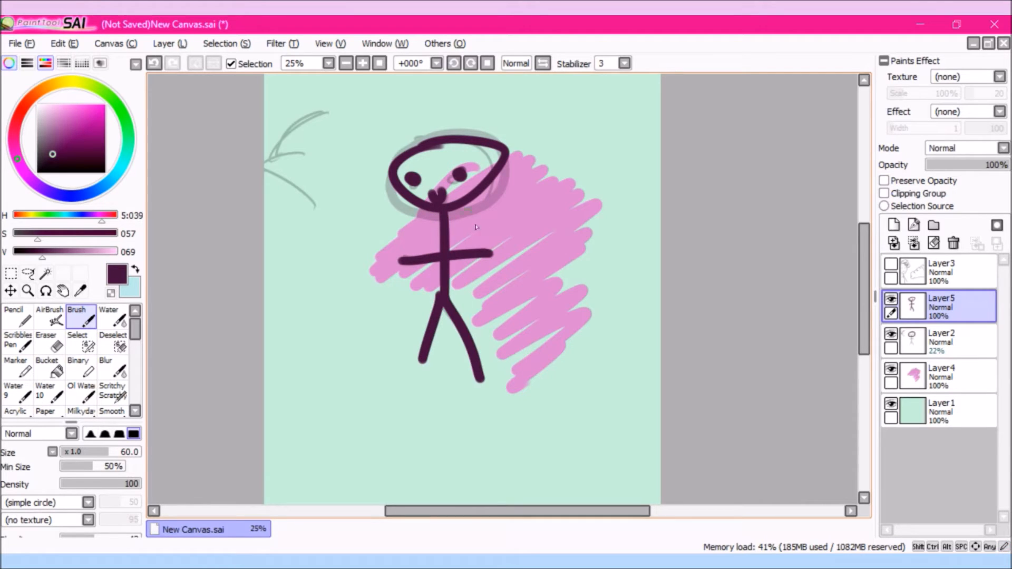
pyautogui.moveTo(428, 136)
pyautogui.mouseDown()
pyautogui.moveTo(459, 104)
pyautogui.moveTo(466, 143)
pyautogui.moveTo(403, 126)
pyautogui.moveTo(440, 148)
pyautogui.mouseUp()
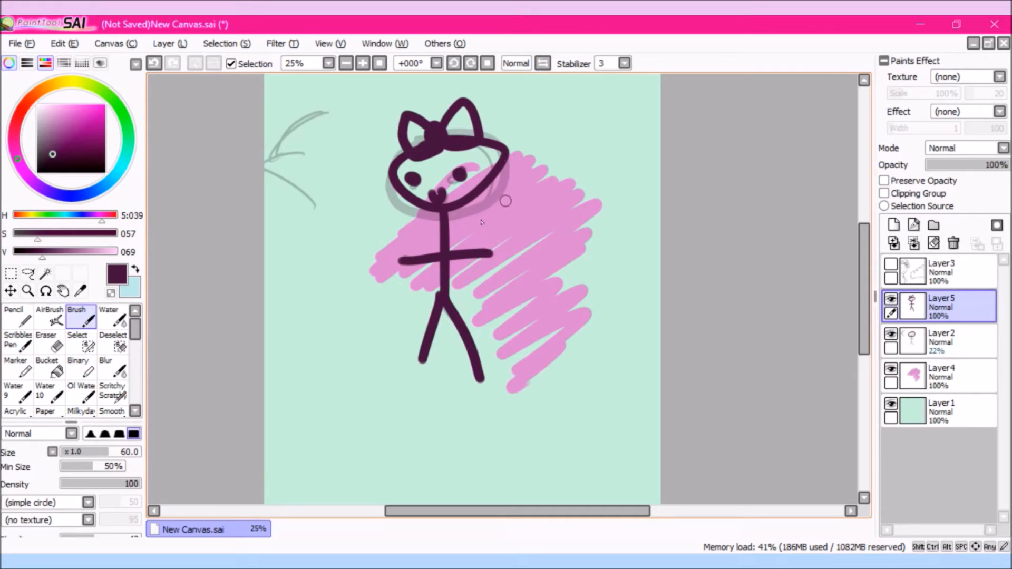
# Set Layer2's opacity to 100%, and hide both Layer5 and Layer2.
pyautogui.click(989, 340)
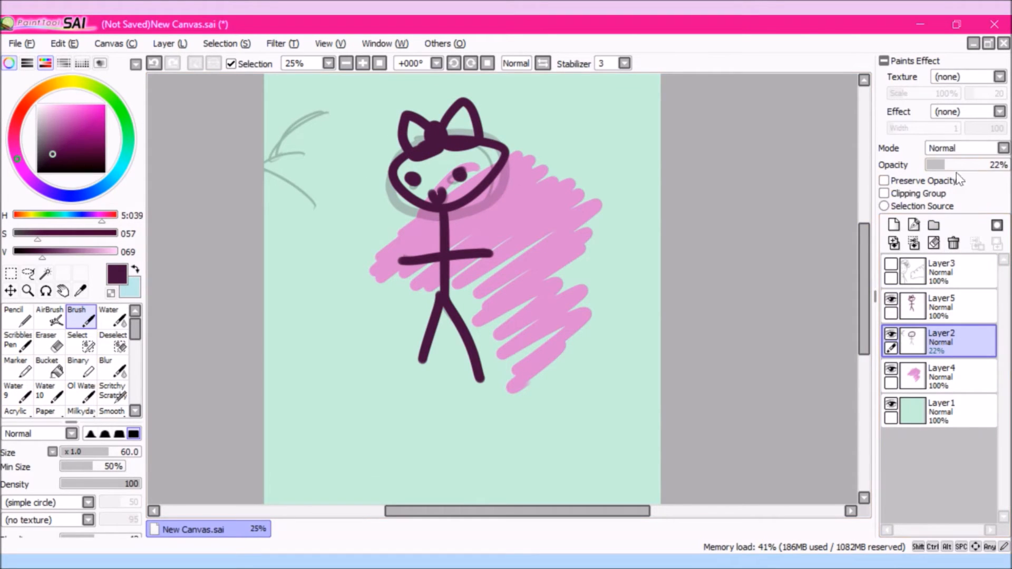
pyautogui.moveTo(976, 164); pyautogui.dragTo(1009, 164)
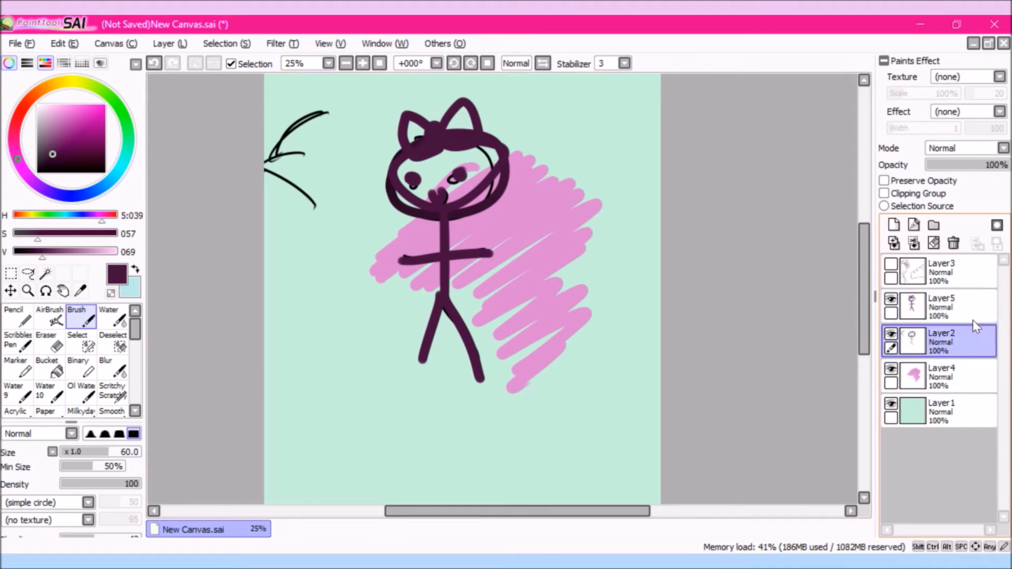
pyautogui.click(962, 301)
pyautogui.click(891, 299)
pyautogui.click(891, 334)
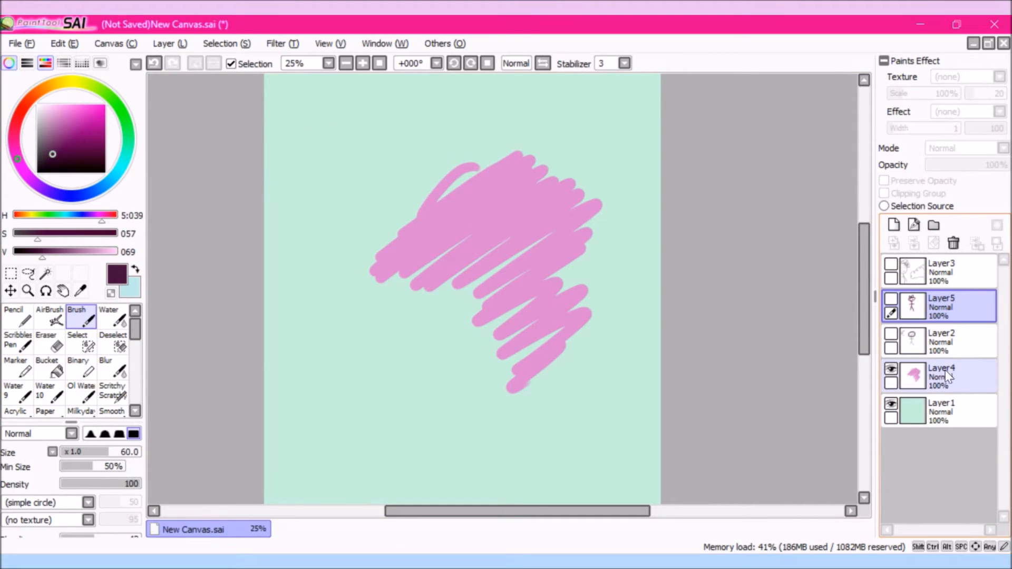
# Lower the pink scribble layer's opacity to 37% and select Layer1.
pyautogui.click(947, 372)
pyautogui.moveTo(987, 165); pyautogui.dragTo(957, 165)
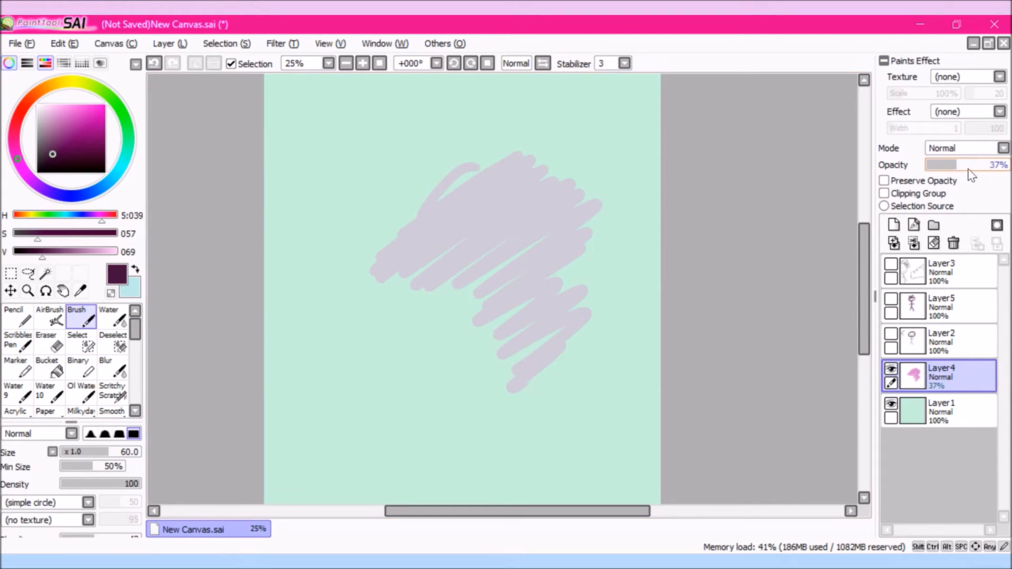
pyautogui.click(945, 411)
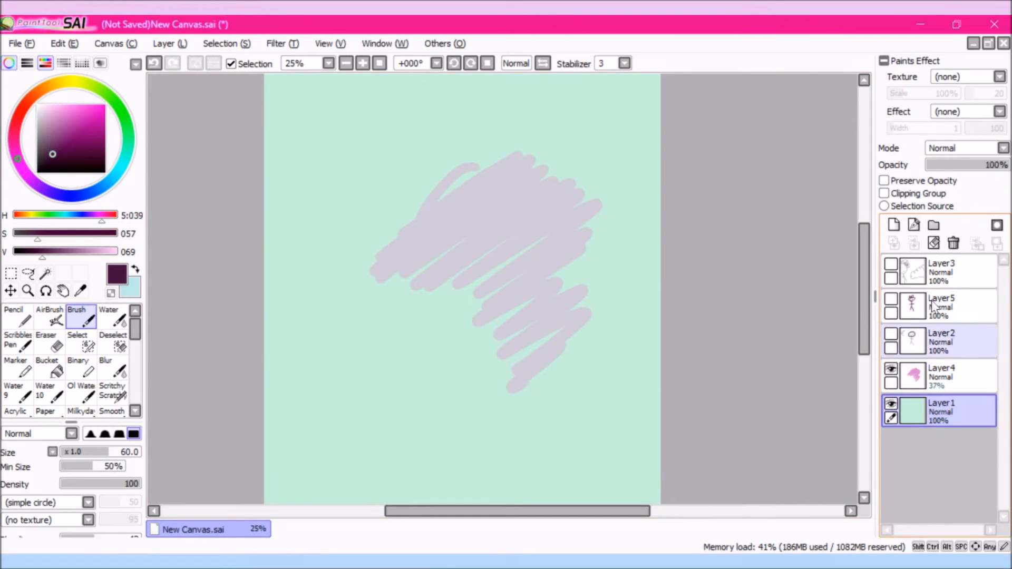
# Add a new layer above Layer1, try a dark purple scribble beneath the pink one, and undo the scribble.
pyautogui.click(893, 225)
pyautogui.moveTo(434, 314)
pyautogui.mouseDown()
pyautogui.moveTo(476, 287)
pyautogui.moveTo(471, 328)
pyautogui.moveTo(548, 303)
pyautogui.moveTo(553, 289)
pyautogui.moveTo(518, 264)
pyautogui.moveTo(471, 267)
pyautogui.moveTo(496, 213)
pyautogui.mouseUp()
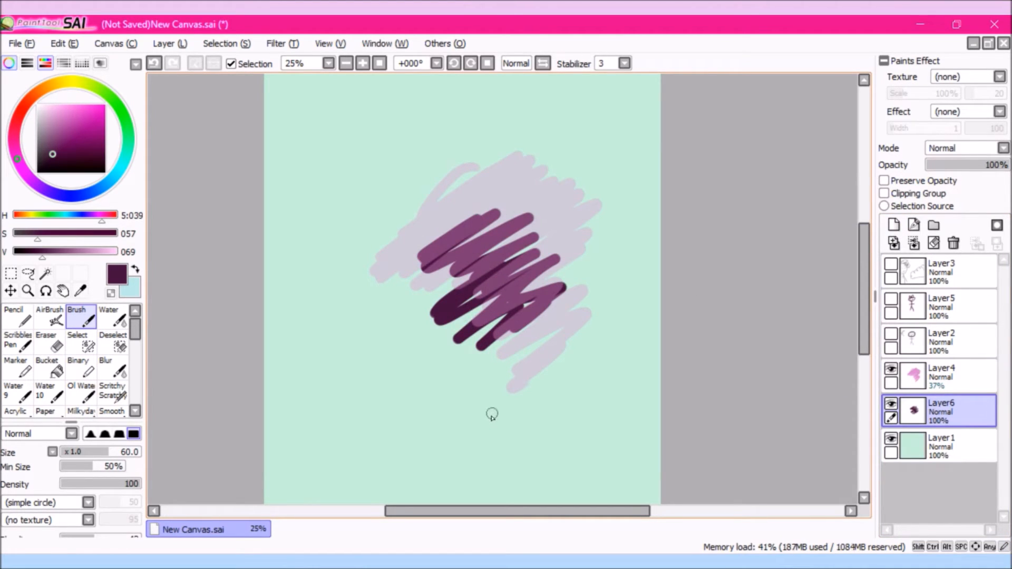
pyautogui.hotkey('ctrl', 'z')
pyautogui.hotkey('ctrl', 'z')
pyautogui.hotkey('ctrl', 'z')
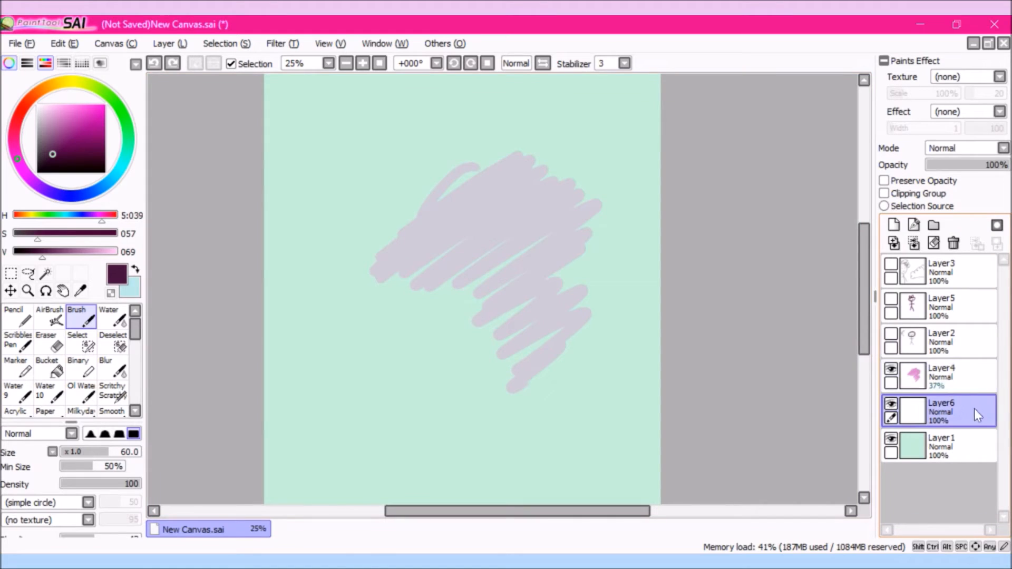
# Set Layer4's opacity to 100% and view its blending mode options, keeping Normal.
pyautogui.click(959, 372)
pyautogui.moveTo(957, 164); pyautogui.dragTo(1008, 165)
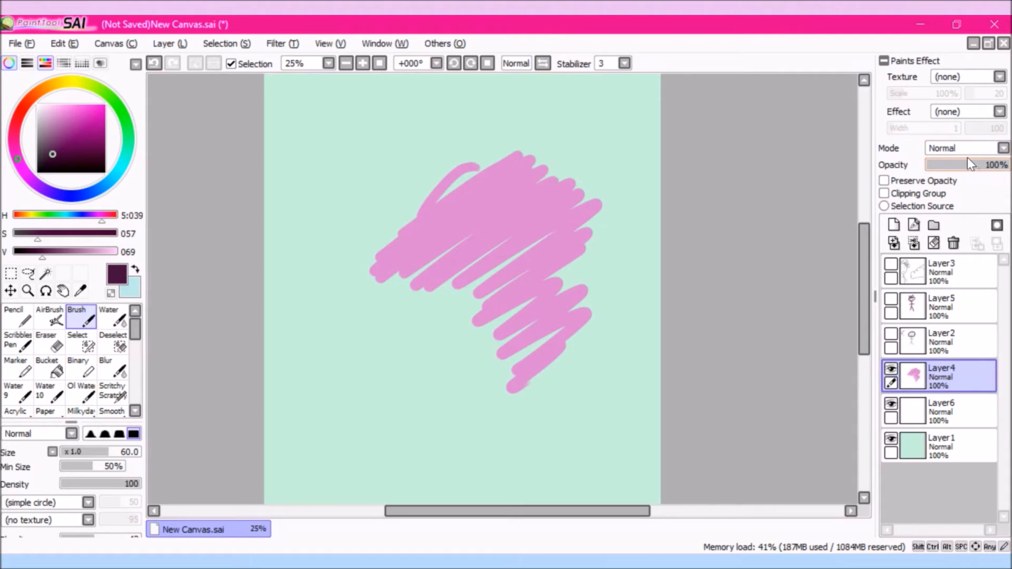
pyautogui.click(1005, 149)
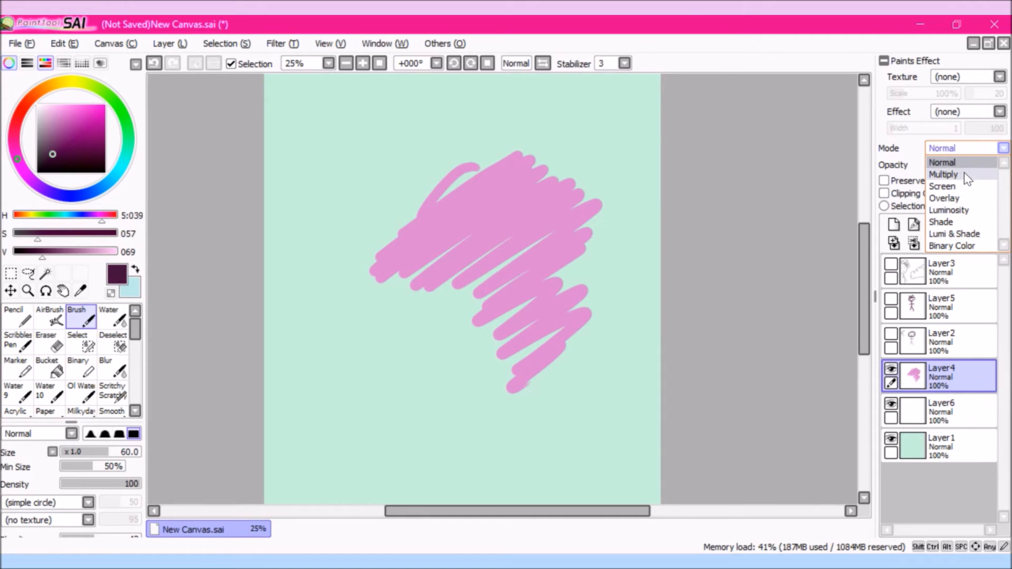
pyautogui.click(976, 149)
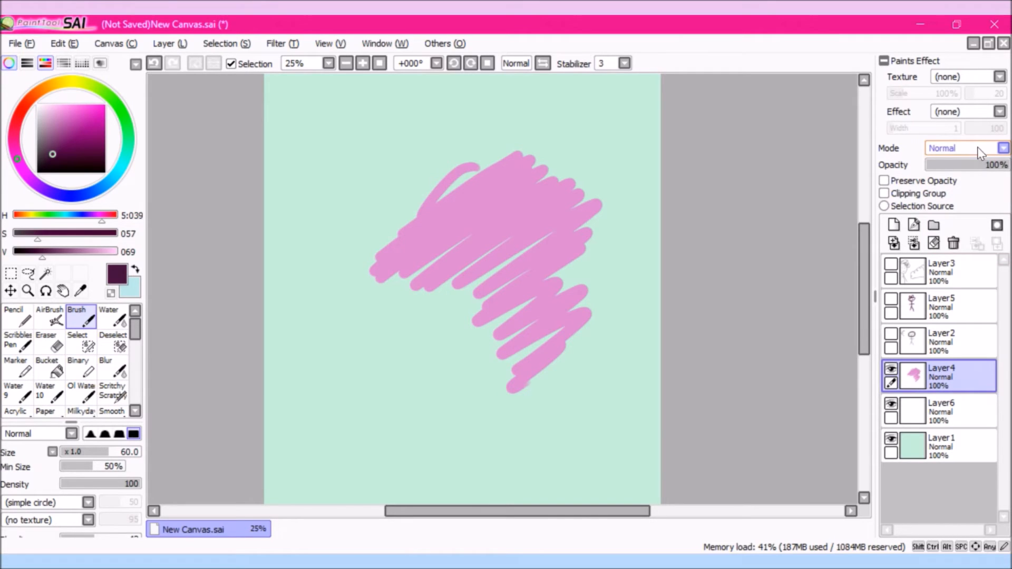
# Add a new layer above Layer4, try a dark purple patch over the pink scribble's lower-left end, and undo the patch.
pyautogui.click(894, 225)
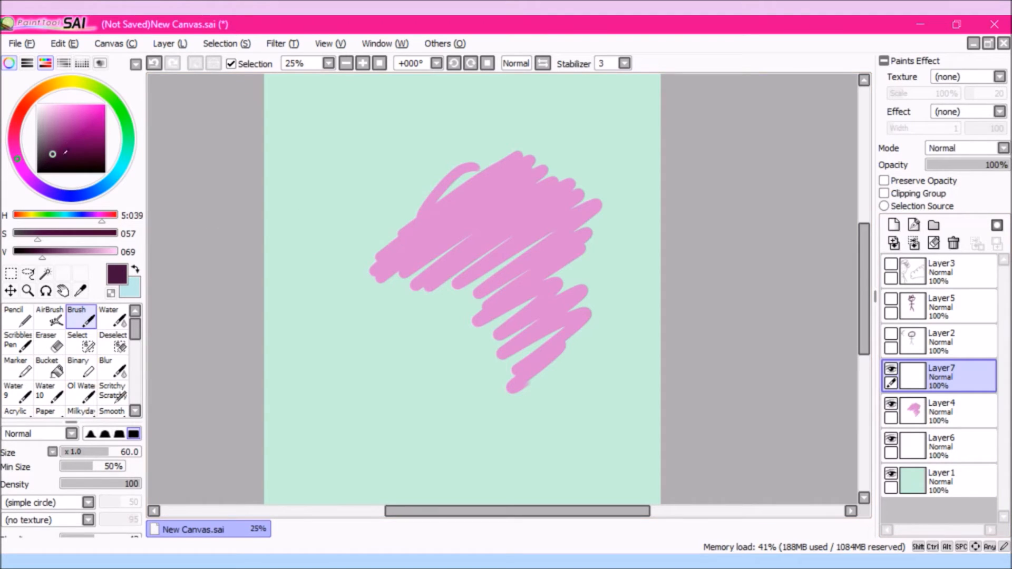
pyautogui.moveTo(54, 151)
pyautogui.mouseDown()
pyautogui.moveTo(24, 173)
pyautogui.moveTo(54, 149)
pyautogui.mouseUp()
pyautogui.click(24, 172)
pyautogui.moveTo(391, 271)
pyautogui.mouseDown()
pyautogui.moveTo(414, 220)
pyautogui.moveTo(399, 242)
pyautogui.moveTo(423, 243)
pyautogui.moveTo(405, 274)
pyautogui.mouseUp()
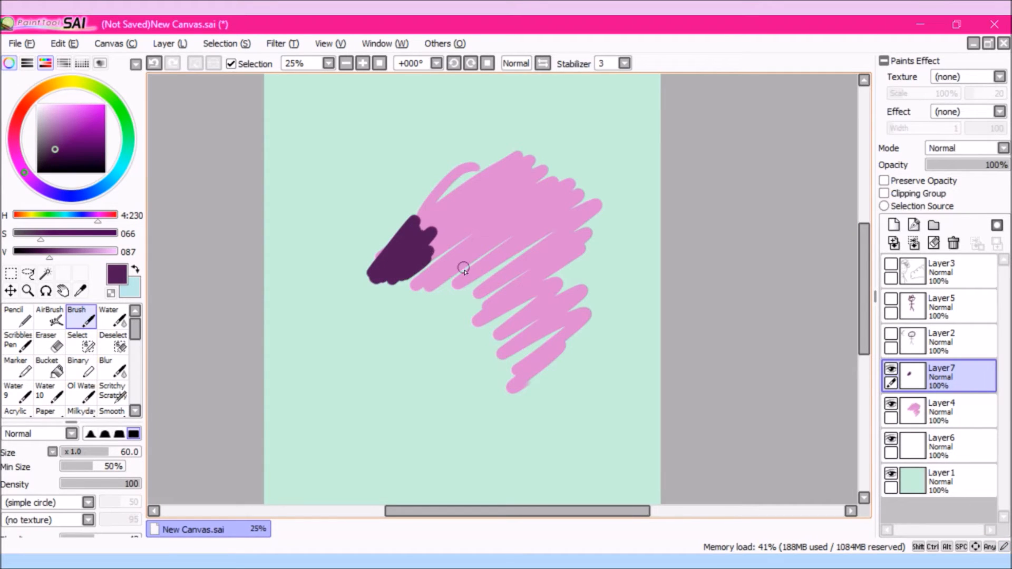
pyautogui.hotkey('ctrl', 'z')
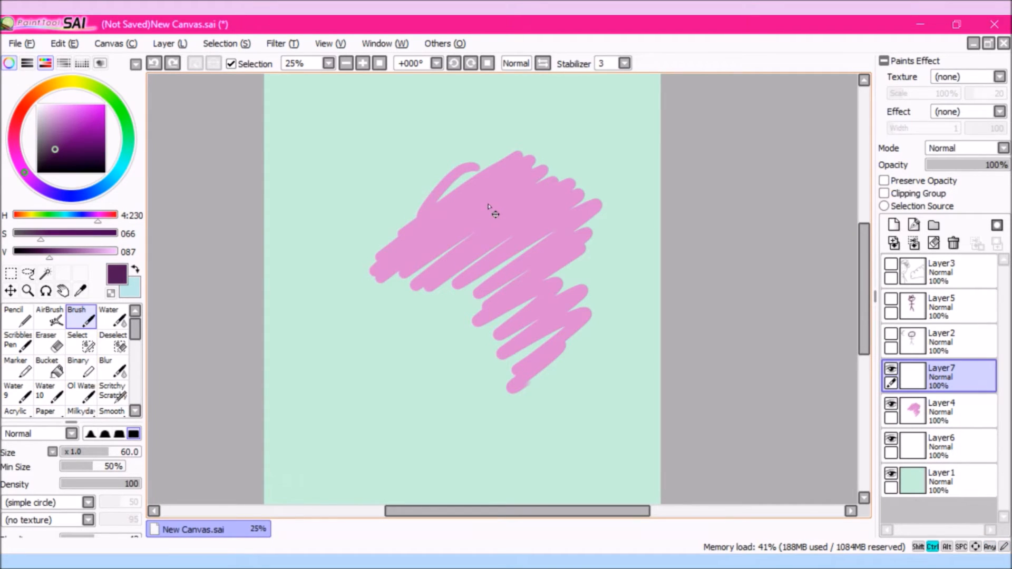
# Sample the pink from the scribble and shift it to a slightly darker, more purple shade for the Brush.
pyautogui.click(80, 290)
pyautogui.click(486, 200)
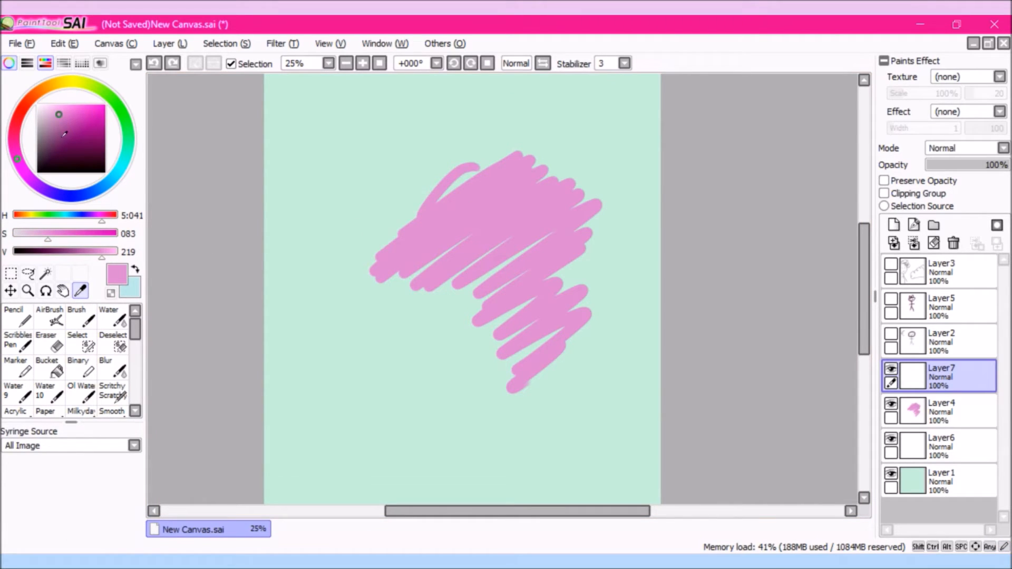
pyautogui.press('b')
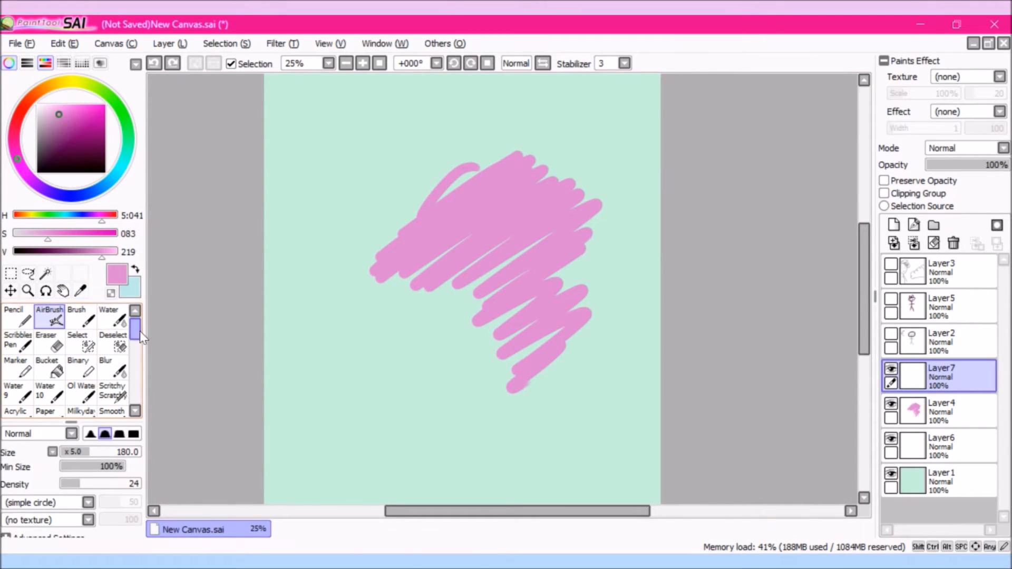
pyautogui.click(81, 316)
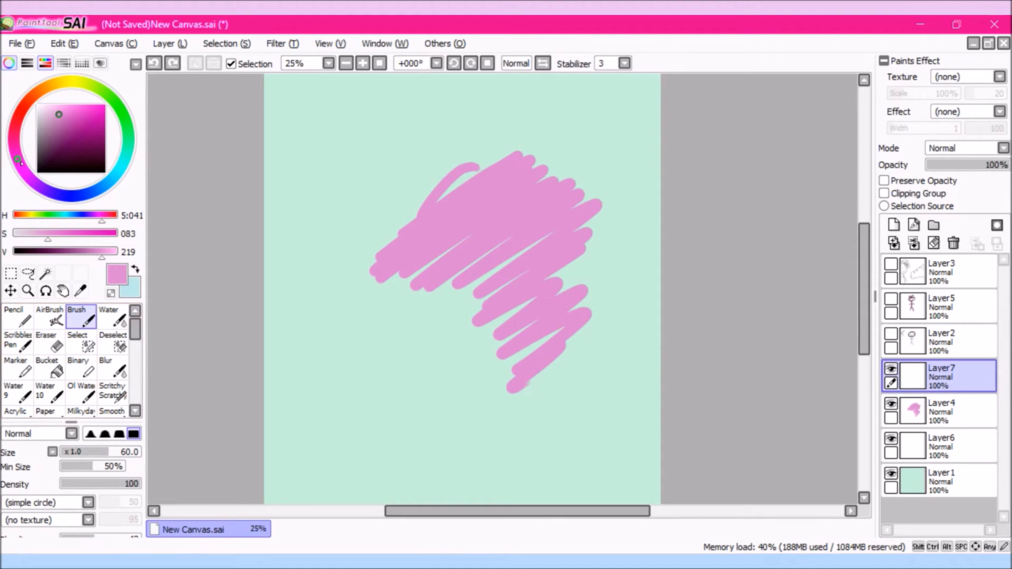
pyautogui.moveTo(60, 116); pyautogui.dragTo(60, 121)
pyautogui.moveTo(24, 165); pyautogui.dragTo(25, 173)
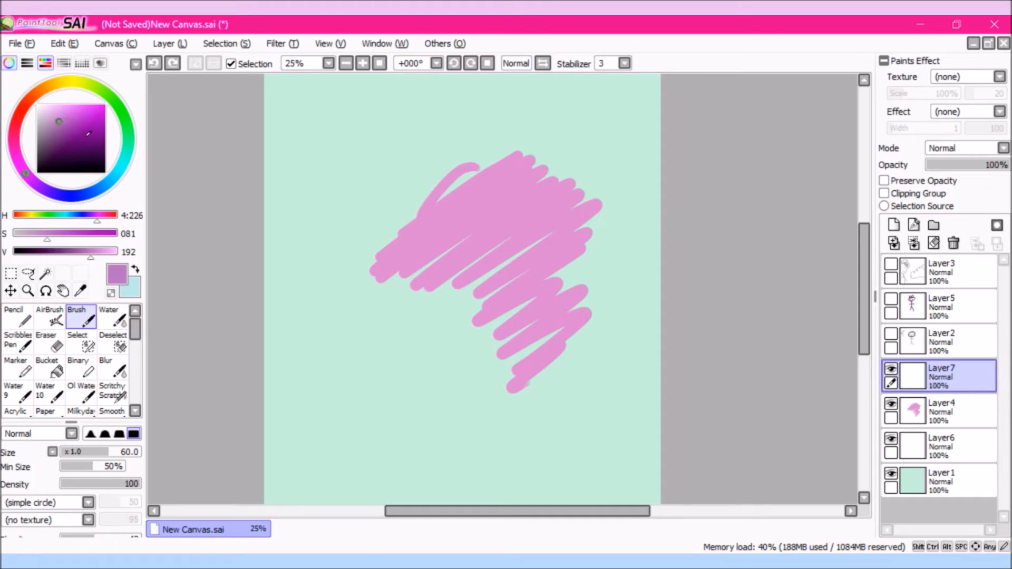
# Try shading over the pink scribble with the purple Brush on Layer7 in Normal mode, and undo the strokes.
pyautogui.moveTo(393, 241)
pyautogui.mouseDown()
pyautogui.moveTo(433, 227)
pyautogui.moveTo(440, 242)
pyautogui.moveTo(422, 262)
pyautogui.moveTo(456, 245)
pyautogui.moveTo(424, 282)
pyautogui.moveTo(490, 242)
pyautogui.moveTo(492, 252)
pyautogui.moveTo(530, 244)
pyautogui.moveTo(545, 258)
pyautogui.moveTo(515, 283)
pyautogui.moveTo(540, 284)
pyautogui.moveTo(468, 347)
pyautogui.moveTo(541, 309)
pyautogui.moveTo(475, 362)
pyautogui.moveTo(531, 327)
pyautogui.moveTo(538, 338)
pyautogui.moveTo(495, 394)
pyautogui.moveTo(544, 371)
pyautogui.mouseUp()
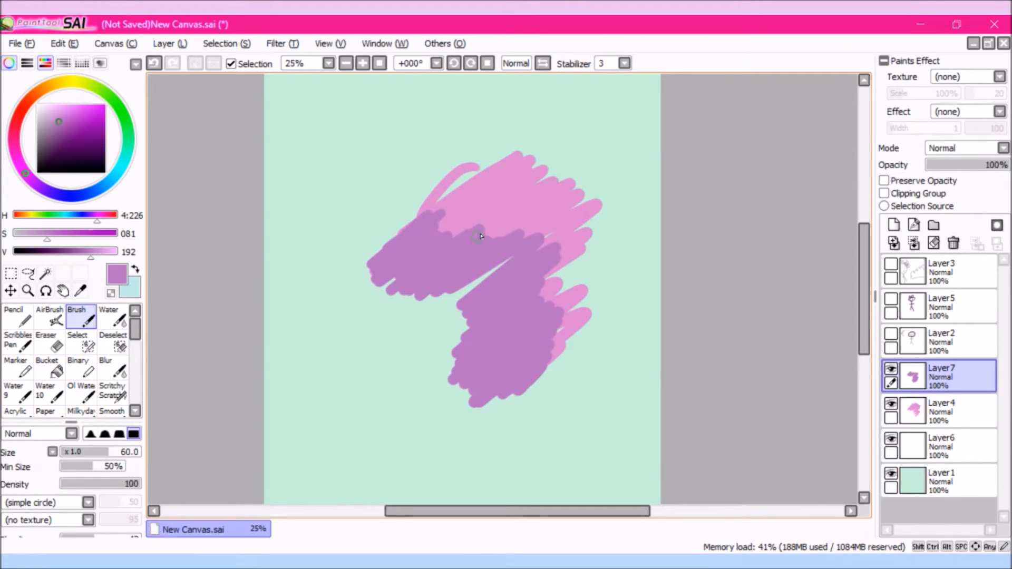
pyautogui.hotkey('ctrl', 'z')
pyautogui.hotkey('ctrl', 'z')
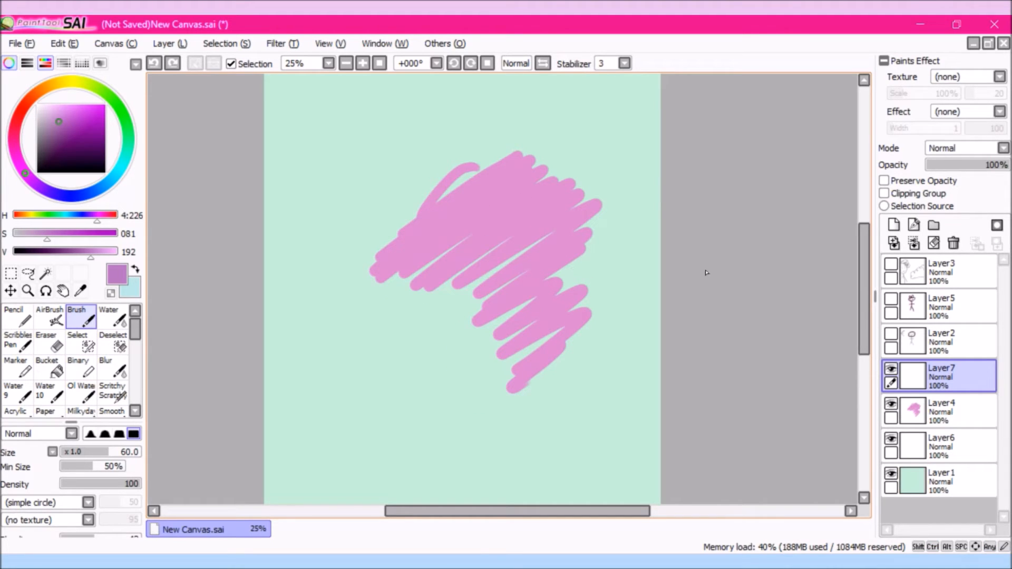
# Set Layer7 to Multiply and shade over the pink scribble in purple with the AirBrush and the Brush.
pyautogui.click(50, 316)
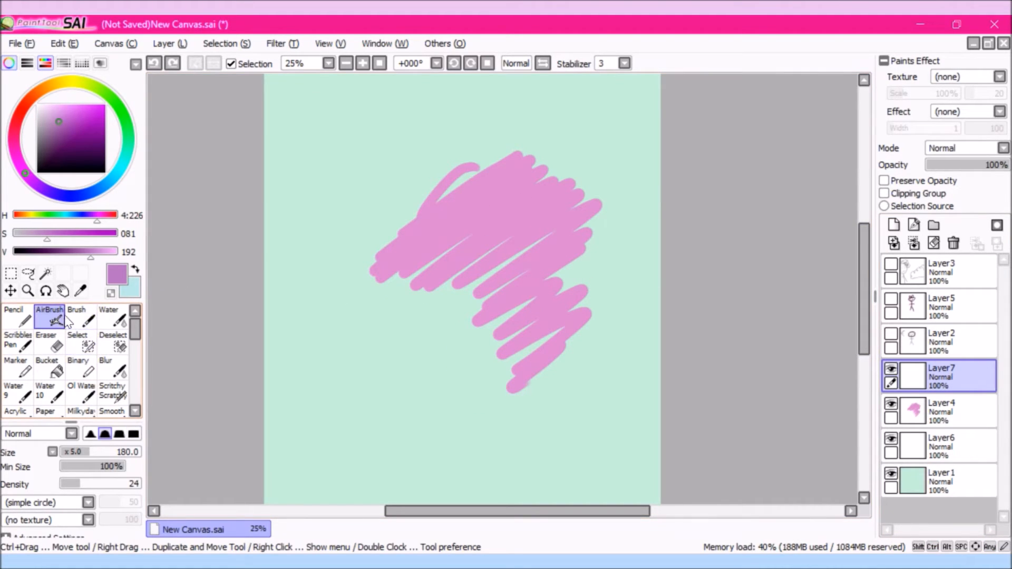
pyautogui.click(956, 148)
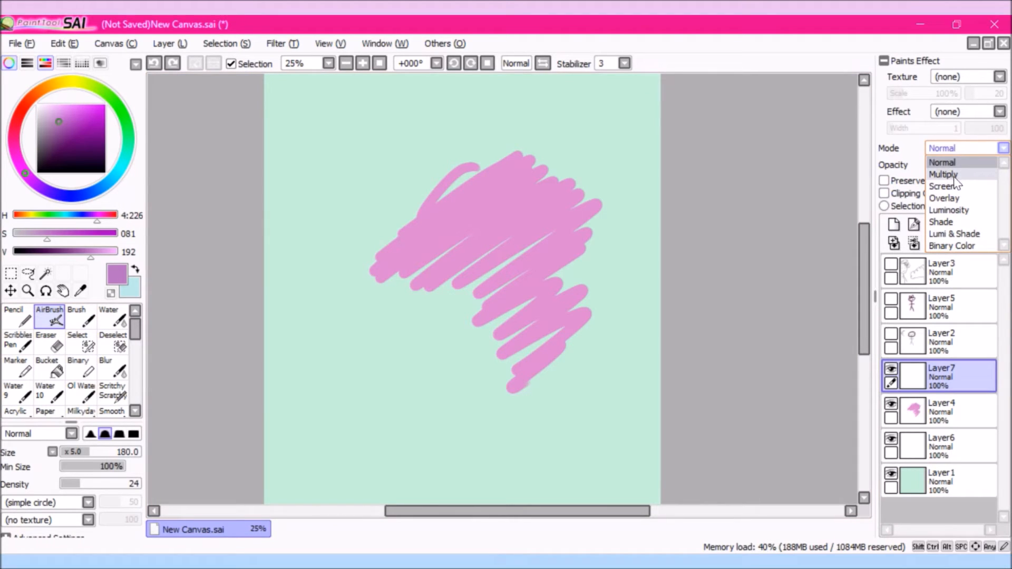
pyautogui.click(944, 174)
pyautogui.moveTo(390, 227)
pyautogui.mouseDown()
pyautogui.moveTo(451, 198)
pyautogui.moveTo(378, 290)
pyautogui.moveTo(381, 277)
pyautogui.moveTo(478, 219)
pyautogui.moveTo(391, 299)
pyautogui.moveTo(477, 236)
pyautogui.moveTo(486, 246)
pyautogui.moveTo(441, 290)
pyautogui.moveTo(525, 229)
pyautogui.moveTo(485, 266)
pyautogui.moveTo(507, 274)
pyautogui.moveTo(456, 348)
pyautogui.moveTo(518, 281)
pyautogui.moveTo(483, 375)
pyautogui.moveTo(523, 379)
pyautogui.moveTo(552, 344)
pyautogui.moveTo(484, 382)
pyautogui.moveTo(515, 243)
pyautogui.moveTo(381, 281)
pyautogui.mouseUp()
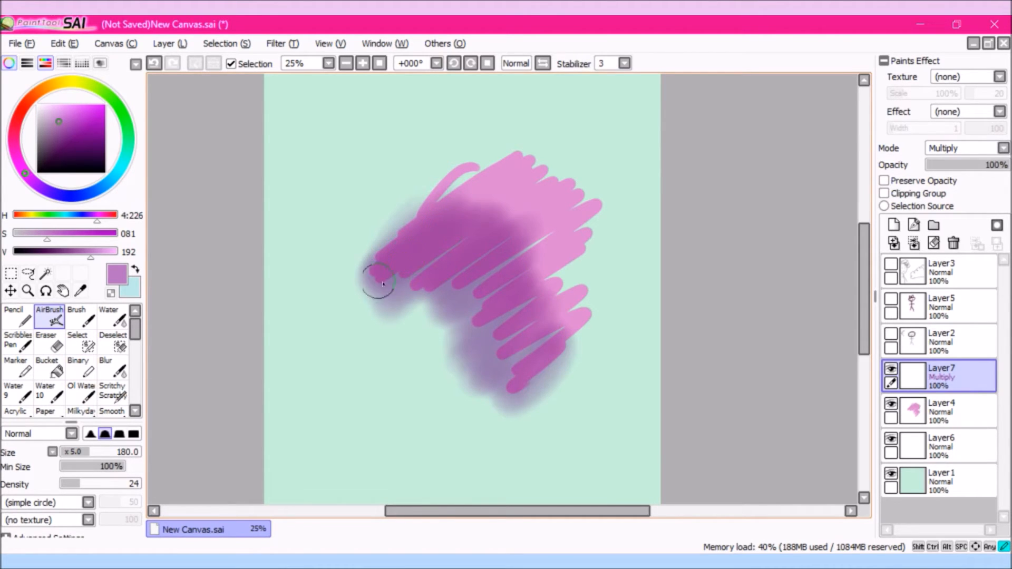
pyautogui.click(80, 316)
pyautogui.moveTo(416, 242)
pyautogui.mouseDown()
pyautogui.moveTo(394, 257)
pyautogui.moveTo(468, 189)
pyautogui.moveTo(464, 180)
pyautogui.moveTo(391, 232)
pyautogui.moveTo(514, 168)
pyautogui.moveTo(370, 282)
pyautogui.moveTo(499, 213)
pyautogui.moveTo(389, 308)
pyautogui.moveTo(505, 229)
pyautogui.moveTo(436, 310)
pyautogui.moveTo(549, 233)
pyautogui.moveTo(465, 324)
pyautogui.moveTo(564, 246)
pyautogui.moveTo(453, 347)
pyautogui.moveTo(547, 282)
pyautogui.moveTo(487, 333)
pyautogui.moveTo(564, 286)
pyautogui.moveTo(518, 336)
pyautogui.moveTo(547, 322)
pyautogui.moveTo(498, 377)
pyautogui.moveTo(562, 332)
pyautogui.moveTo(491, 398)
pyautogui.moveTo(564, 363)
pyautogui.mouseUp()
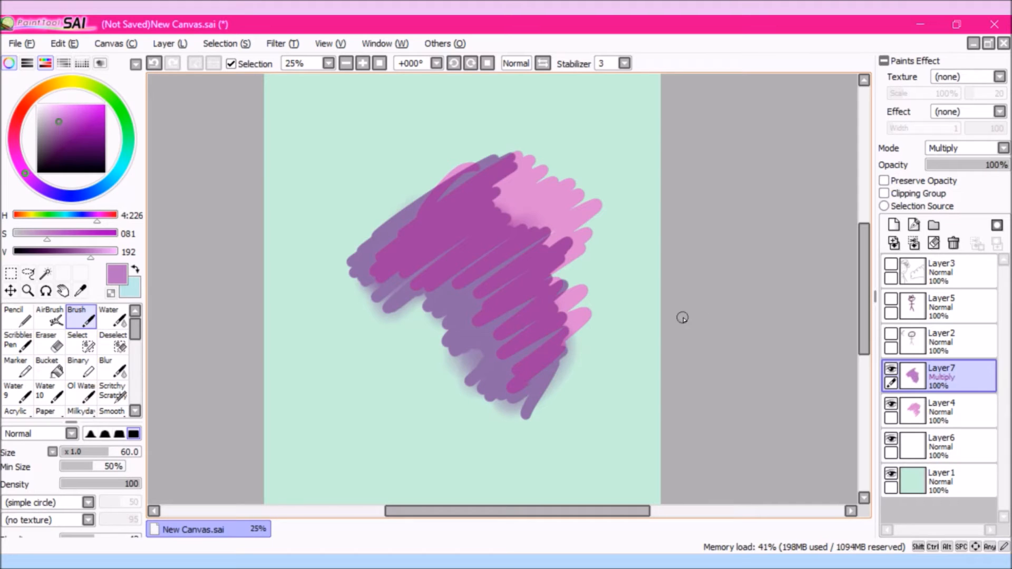
pyautogui.moveTo(998, 166)
pyautogui.mouseDown()
pyautogui.moveTo(956, 167)
pyautogui.moveTo(990, 174)
pyautogui.moveTo(934, 185)
pyautogui.moveTo(1008, 182)
pyautogui.mouseUp()
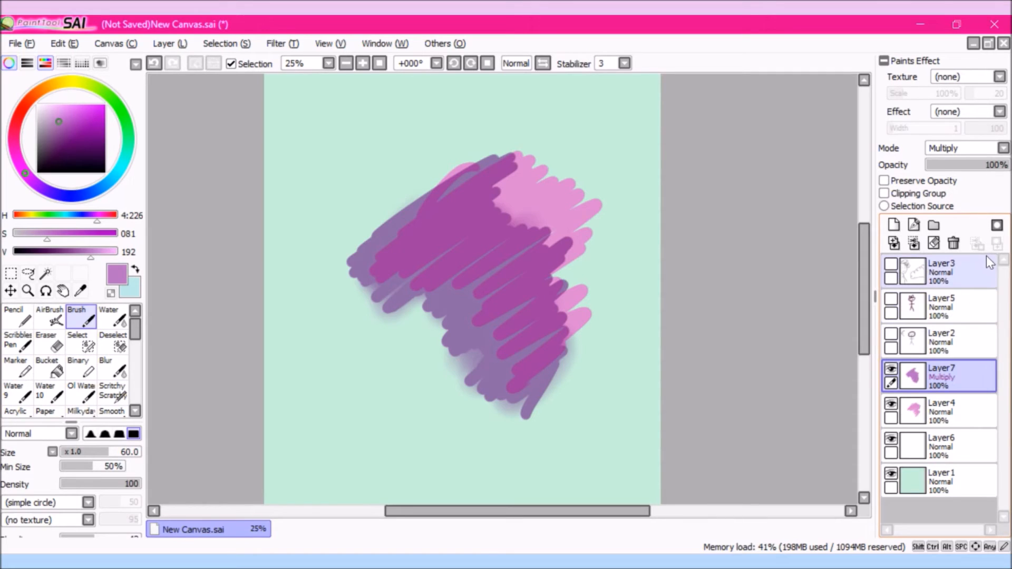
# Try the Overlay and Shade blending modes on Layer7.
pyautogui.click(966, 148)
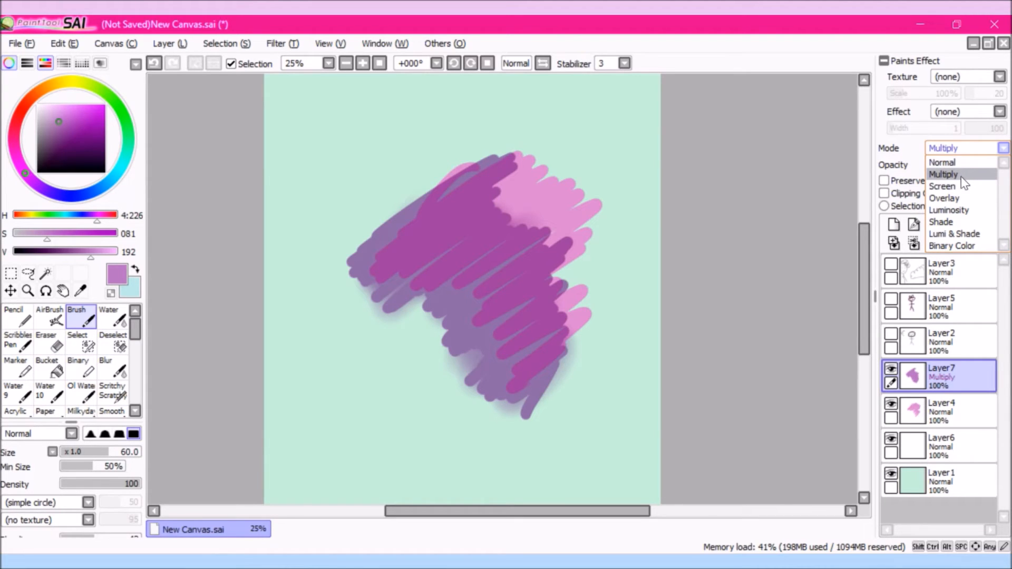
pyautogui.click(945, 198)
pyautogui.click(967, 149)
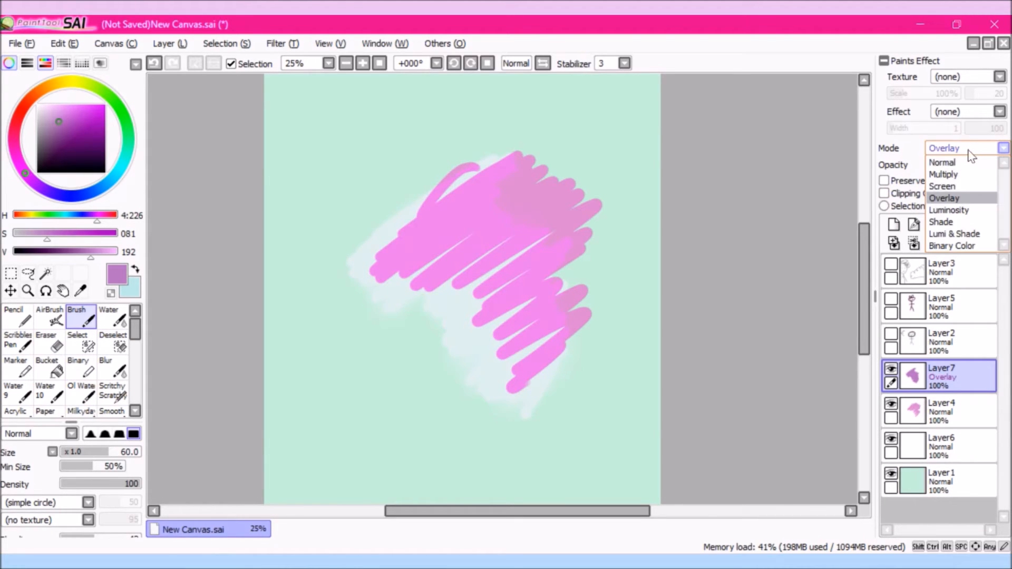
pyautogui.click(957, 222)
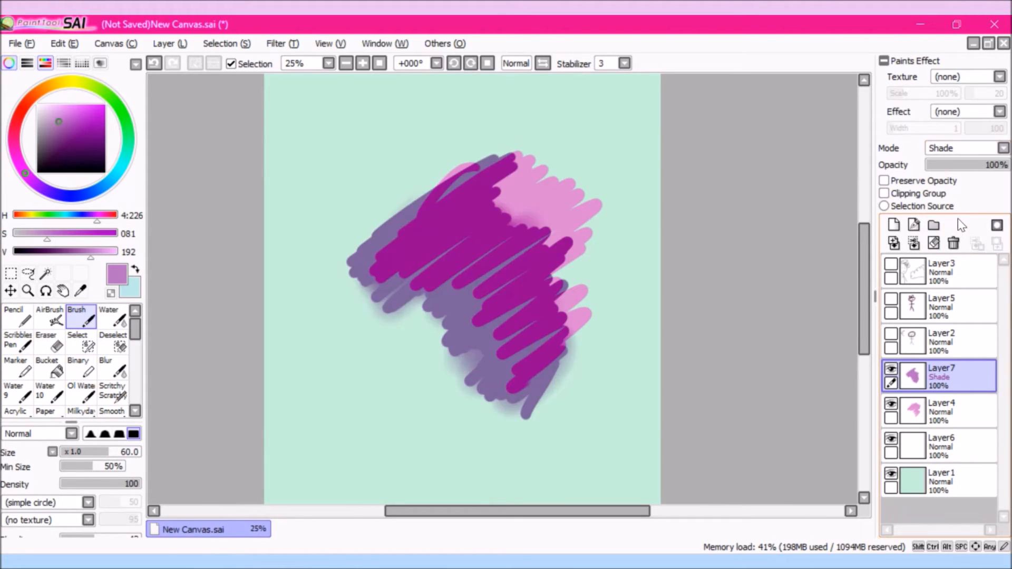
# Set Layer7 to Luminosity at 36% opacity, with extra Brush strokes at the scribble's upper-right edge.
pyautogui.click(969, 152)
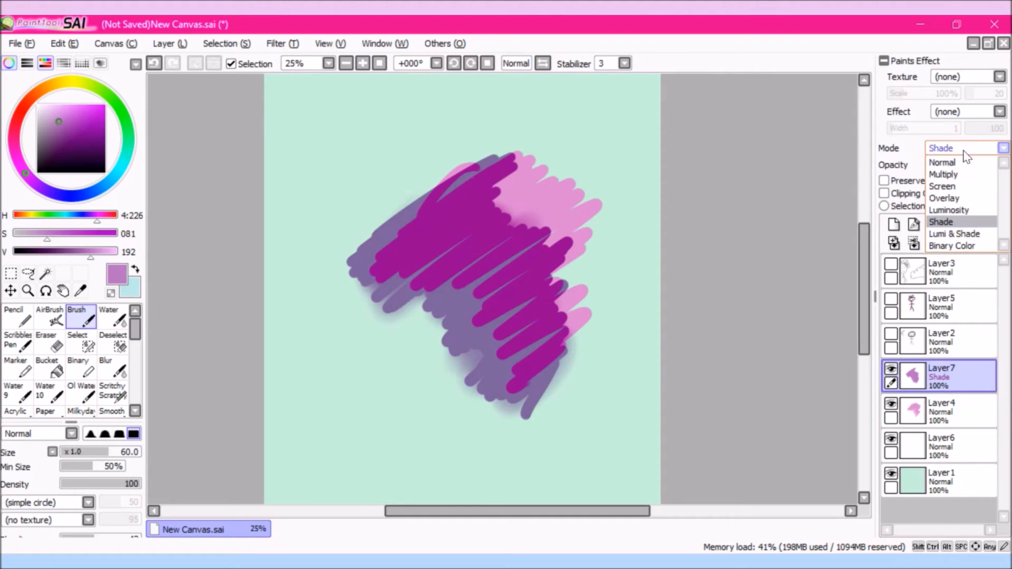
pyautogui.click(960, 211)
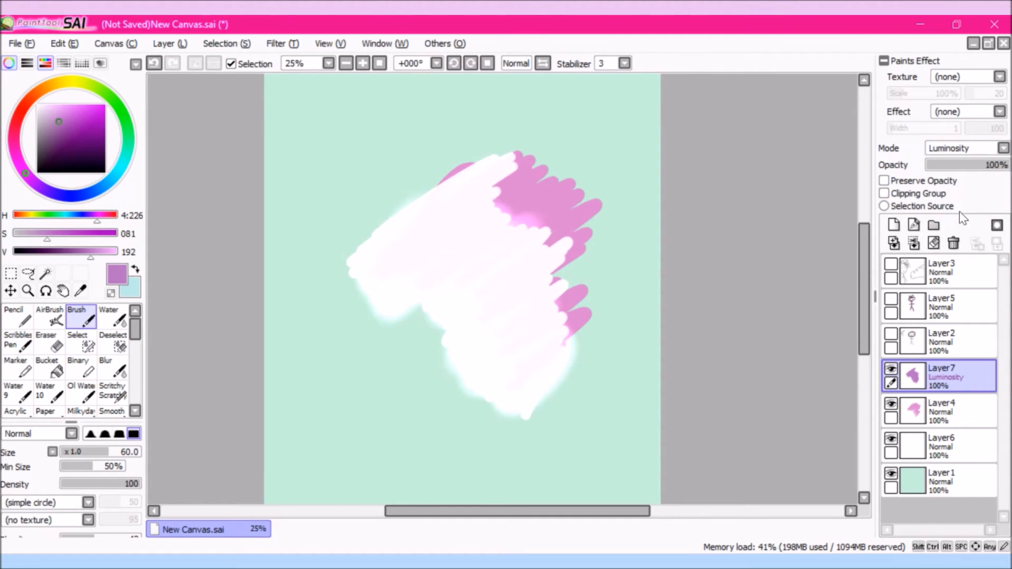
pyautogui.moveTo(588, 173)
pyautogui.mouseDown()
pyautogui.moveTo(573, 198)
pyautogui.moveTo(600, 196)
pyautogui.moveTo(590, 219)
pyautogui.mouseUp()
pyautogui.moveTo(991, 165)
pyautogui.mouseDown()
pyautogui.moveTo(960, 170)
pyautogui.moveTo(963, 159)
pyautogui.moveTo(1002, 171)
pyautogui.moveTo(960, 161)
pyautogui.mouseUp()
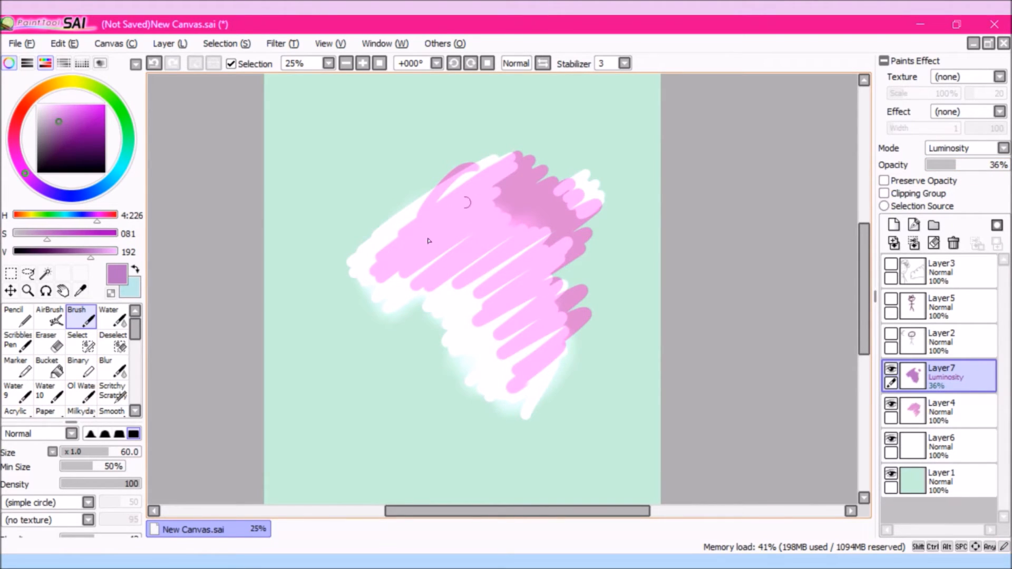
# Change Layer7's blending mode to Screen and its opacity to 100%.
pyautogui.click(981, 153)
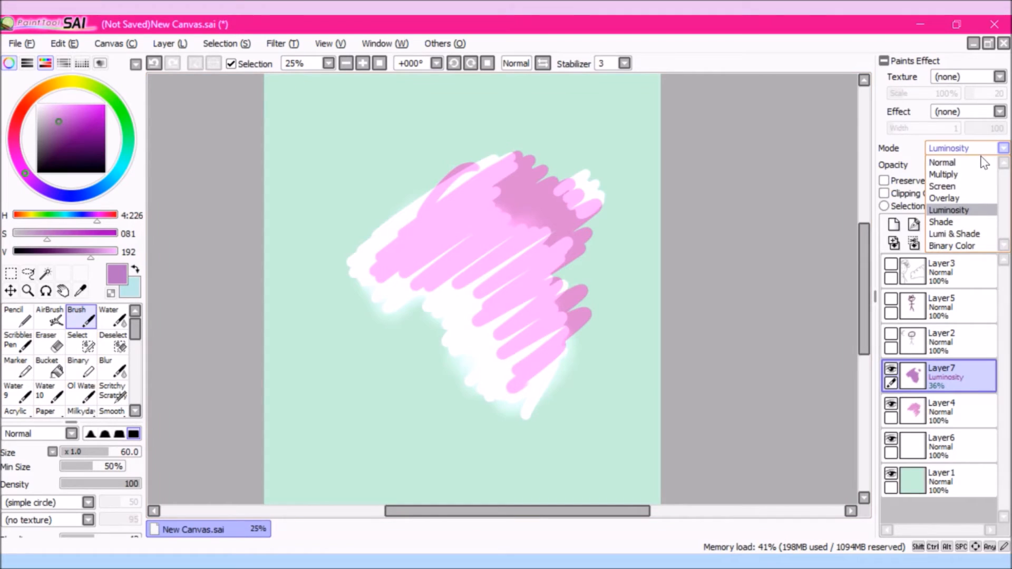
pyautogui.click(957, 187)
pyautogui.moveTo(957, 166); pyautogui.dragTo(1008, 165)
pyautogui.click(967, 148)
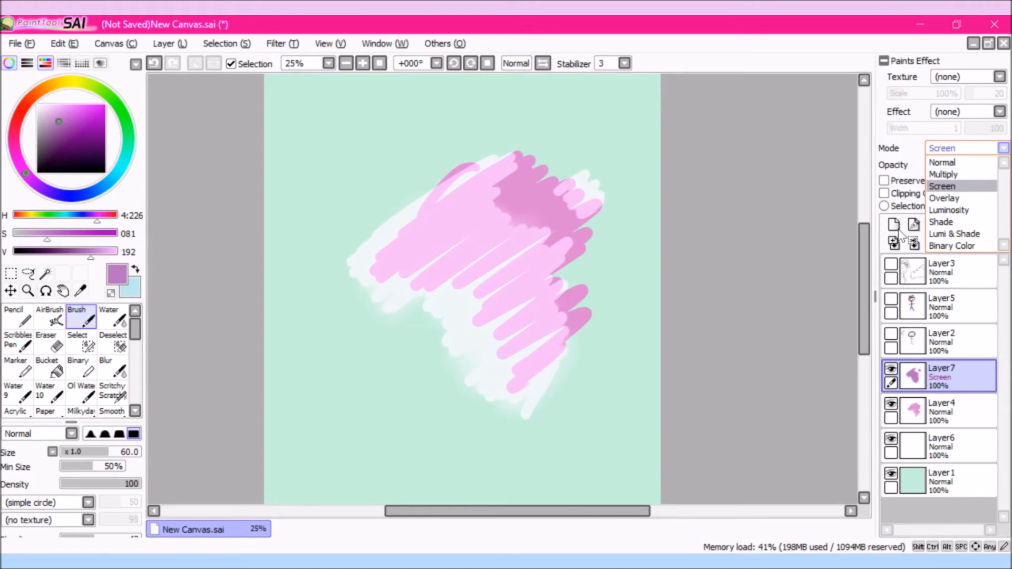
pyautogui.click(944, 186)
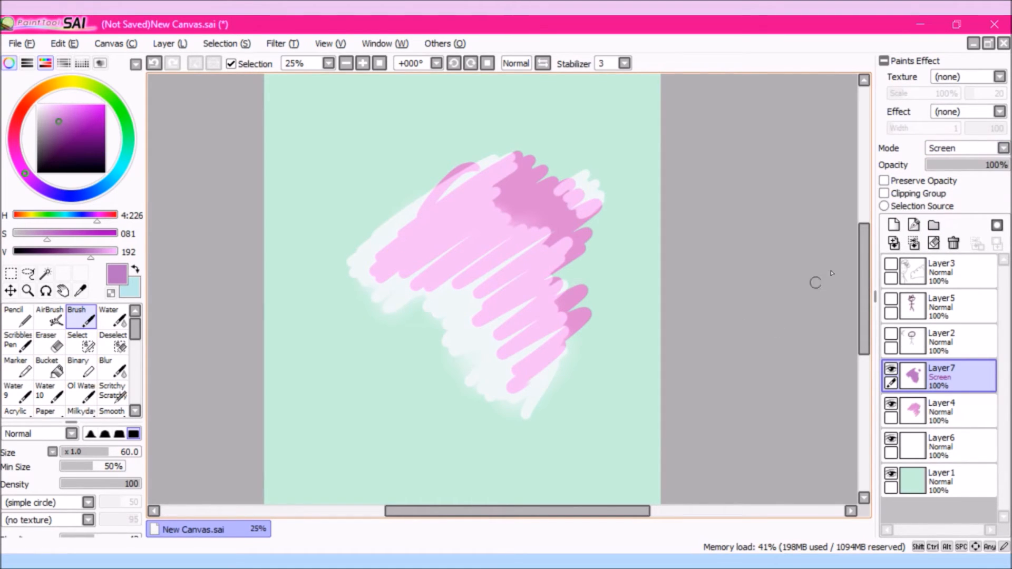
# Delete Layer3, Layer5, Layer2, Layer7 and Layer4.
pyautogui.moveTo(860, 254)
pyautogui.mouseDown()
pyautogui.moveTo(856, 235)
pyautogui.moveTo(850, 272)
pyautogui.mouseUp()
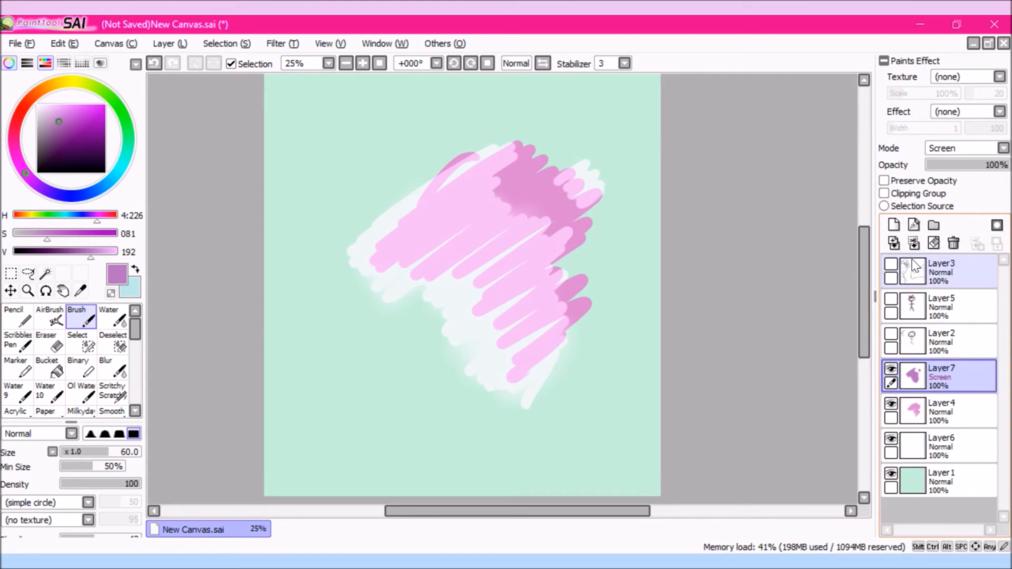
pyautogui.click(951, 270)
pyautogui.click(953, 243)
pyautogui.click(953, 243)
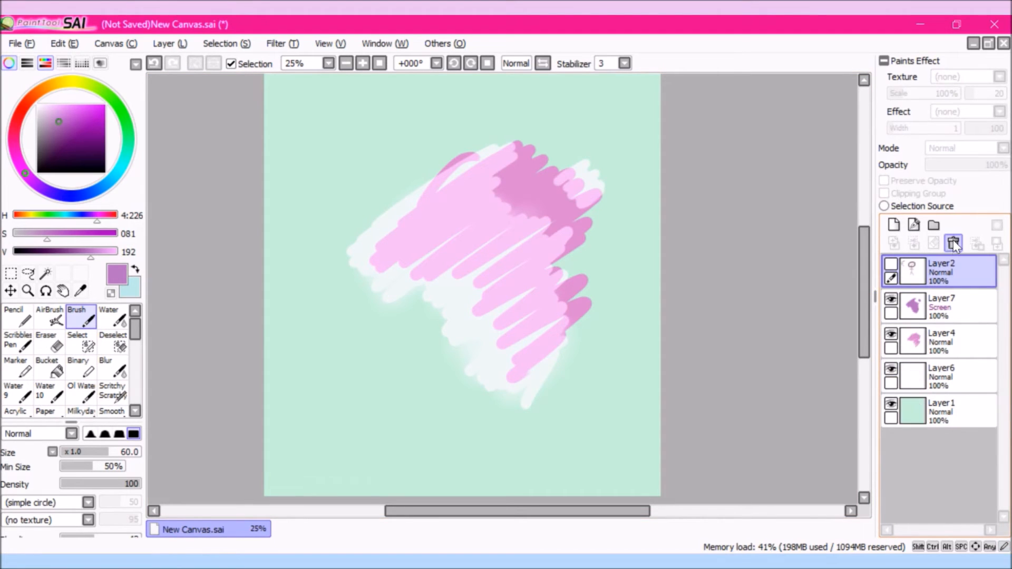
pyautogui.click(953, 243)
pyautogui.click(953, 243)
pyautogui.click(953, 243)
pyautogui.click(891, 265)
pyautogui.click(891, 265)
pyautogui.moveTo(868, 269); pyautogui.dragTo(868, 264)
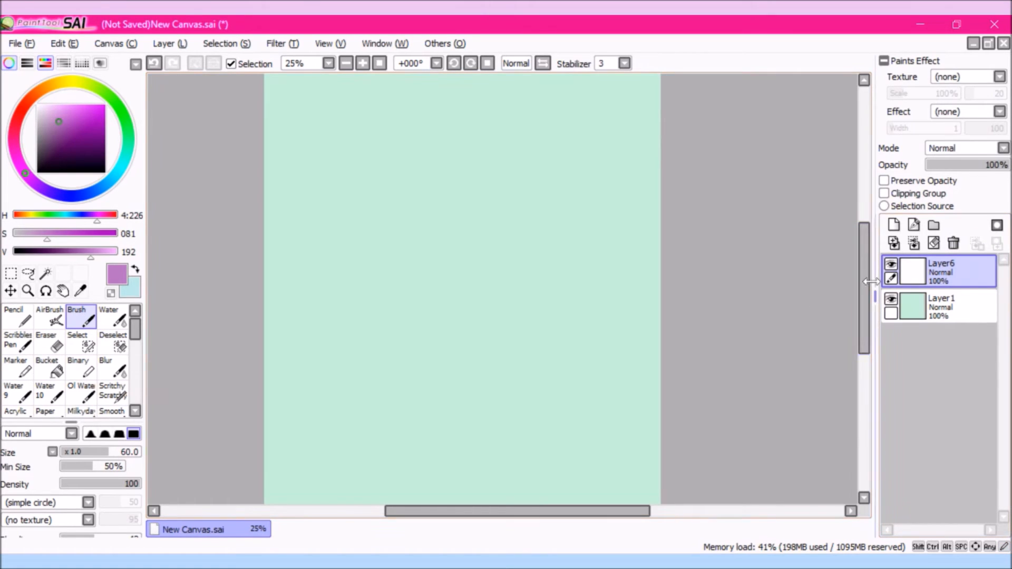
# Sketch a rough black oval on Layer6 near the canvas's upper edge with the Brush at size 21, and undo it.
pyautogui.click(37, 172)
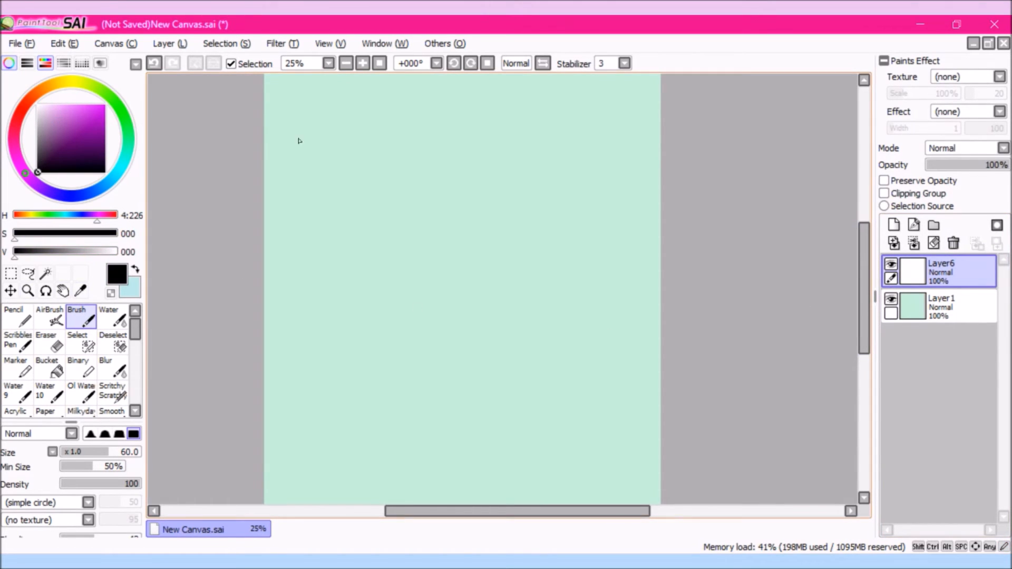
pyautogui.moveTo(102, 451); pyautogui.dragTo(78, 449)
pyautogui.moveTo(480, 126)
pyautogui.mouseDown()
pyautogui.moveTo(413, 151)
pyautogui.moveTo(425, 175)
pyautogui.mouseUp()
pyautogui.moveTo(409, 158); pyautogui.dragTo(448, 111)
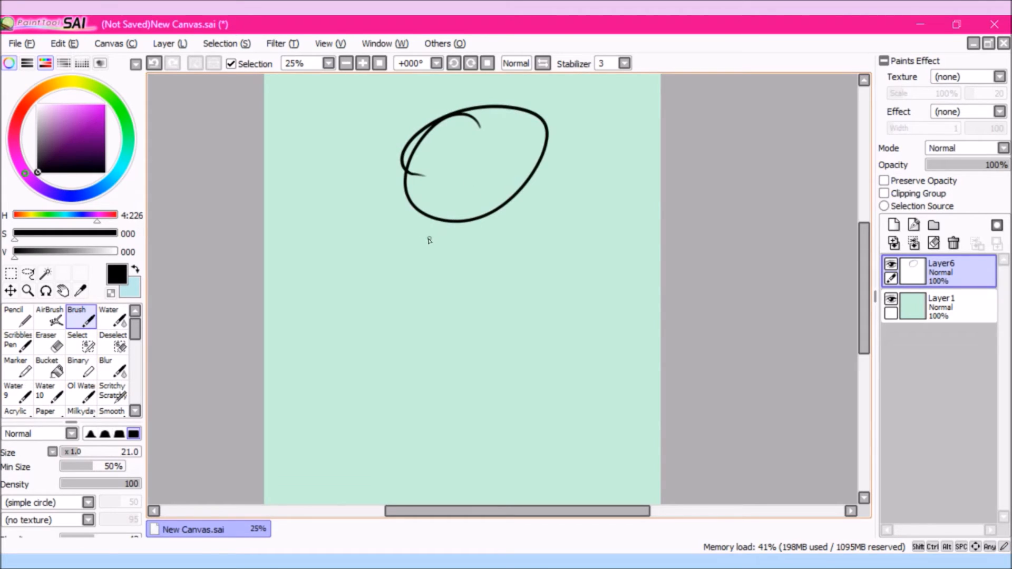
pyautogui.hotkey('ctrl', 'z')
pyautogui.hotkey('ctrl', 'z')
# Switch to the Pencil at size 3.5, try a black stroke on Layer6, and undo it.
pyautogui.moveTo(102, 452); pyautogui.dragTo(72, 448)
pyautogui.click(8, 305)
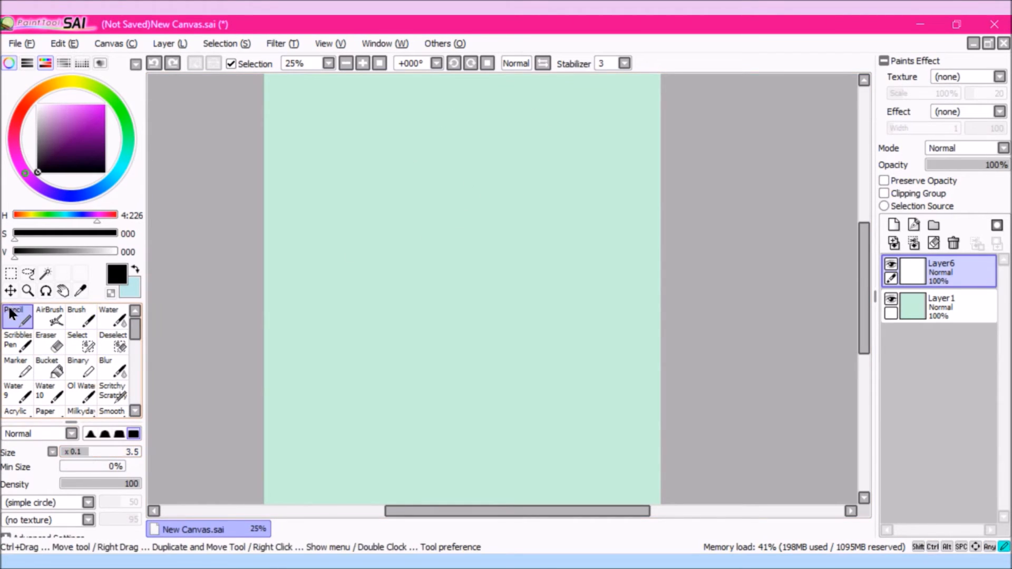
pyautogui.moveTo(427, 123)
pyautogui.mouseDown()
pyautogui.moveTo(402, 154)
pyautogui.moveTo(388, 141)
pyautogui.moveTo(482, 187)
pyautogui.mouseUp()
pyautogui.hotkey('ctrl', 'z')
pyautogui.hotkey('ctrl', 'z')
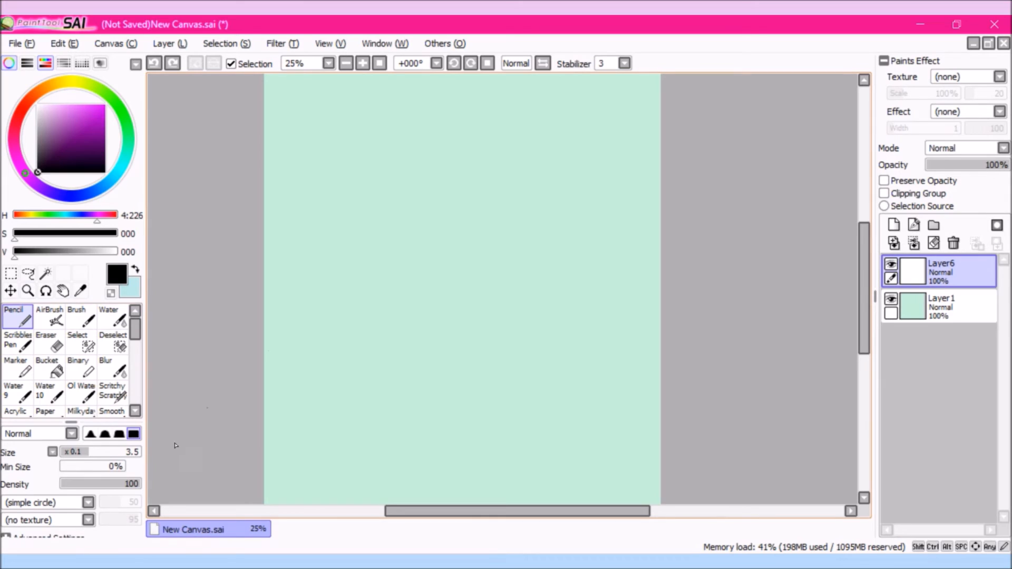
# Set the Pencil size to 4.3 and sketch the head's circle, vertical face line, nose position and ear on Layer6.
pyautogui.moveTo(85, 453); pyautogui.dragTo(94, 449)
pyautogui.moveTo(463, 94)
pyautogui.mouseDown()
pyautogui.moveTo(438, 192)
pyautogui.moveTo(441, 96)
pyautogui.moveTo(534, 161)
pyautogui.moveTo(463, 151)
pyautogui.moveTo(458, 224)
pyautogui.mouseUp()
pyautogui.moveTo(467, 141); pyautogui.dragTo(457, 252)
pyautogui.moveTo(453, 210)
pyautogui.mouseDown()
pyautogui.moveTo(452, 222)
pyautogui.moveTo(485, 211)
pyautogui.mouseUp()
pyautogui.moveTo(536, 165); pyautogui.dragTo(550, 160)
# Set the stabilizer to 0 and sketch the nose ball, brow side, jawline and chin below the head circle.
pyautogui.click(624, 63)
pyautogui.click(606, 99)
pyautogui.moveTo(458, 208); pyautogui.dragTo(448, 214)
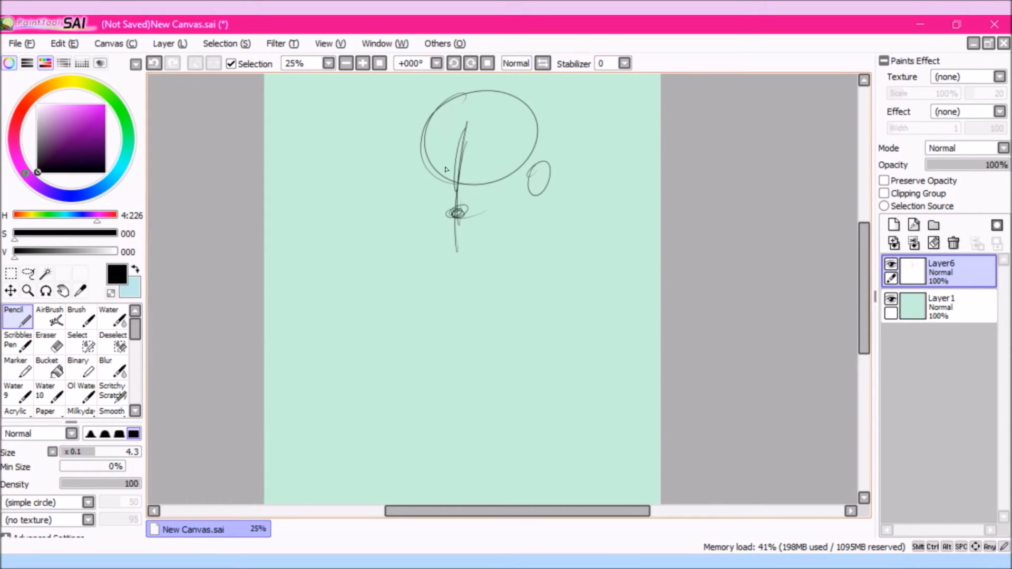
pyautogui.moveTo(435, 123); pyautogui.dragTo(422, 177)
pyautogui.moveTo(433, 246)
pyautogui.mouseDown()
pyautogui.moveTo(457, 265)
pyautogui.moveTo(528, 230)
pyautogui.mouseUp()
pyautogui.moveTo(527, 227); pyautogui.dragTo(449, 292)
pyautogui.moveTo(437, 252)
pyautogui.mouseDown()
pyautogui.moveTo(463, 279)
pyautogui.moveTo(491, 264)
pyautogui.mouseUp()
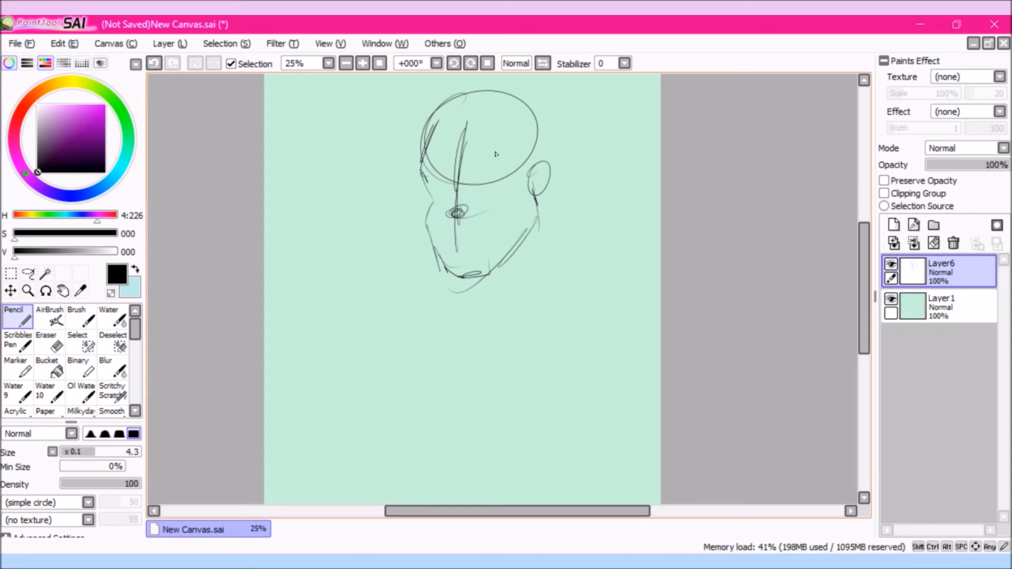
# Define the ear's shape and sketch the temple and hairline across the forehead.
pyautogui.moveTo(535, 179); pyautogui.dragTo(525, 201)
pyautogui.moveTo(534, 184)
pyautogui.mouseDown()
pyautogui.moveTo(506, 224)
pyautogui.moveTo(545, 172)
pyautogui.moveTo(534, 205)
pyautogui.mouseUp()
pyautogui.moveTo(551, 159); pyautogui.dragTo(527, 203)
pyautogui.moveTo(533, 176); pyautogui.dragTo(516, 140)
pyautogui.moveTo(521, 159); pyautogui.dragTo(490, 132)
pyautogui.moveTo(490, 129); pyautogui.dragTo(432, 126)
# Sketch the neck, collar area, both shoulders and the curved lower edge of the bust.
pyautogui.moveTo(541, 202); pyautogui.dragTo(562, 283)
pyautogui.moveTo(485, 278); pyautogui.dragTo(484, 302)
pyautogui.moveTo(560, 246); pyautogui.dragTo(636, 292)
pyautogui.moveTo(479, 278); pyautogui.dragTo(399, 315)
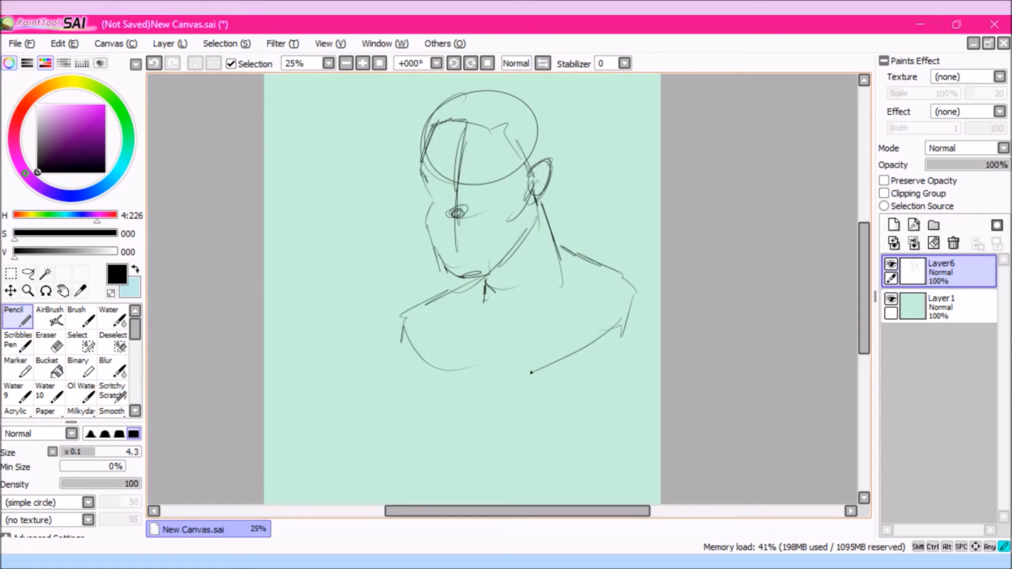
pyautogui.moveTo(506, 304); pyautogui.dragTo(534, 300)
# Sketch the nose, frowning eyebrows and both eyes on the face.
pyautogui.scroll(2, 522, 204)
pyautogui.moveTo(355, 163); pyautogui.dragTo(390, 182)
pyautogui.moveTo(380, 184)
pyautogui.mouseDown()
pyautogui.moveTo(394, 243)
pyautogui.moveTo(429, 226)
pyautogui.mouseUp()
pyautogui.moveTo(385, 165)
pyautogui.mouseDown()
pyautogui.moveTo(448, 159)
pyautogui.moveTo(481, 137)
pyautogui.mouseUp()
pyautogui.moveTo(324, 174)
pyautogui.mouseDown()
pyautogui.moveTo(374, 180)
pyautogui.moveTo(359, 285)
pyautogui.mouseUp()
pyautogui.moveTo(416, 175); pyautogui.dragTo(483, 161)
pyautogui.moveTo(424, 186); pyautogui.dragTo(458, 178)
pyautogui.moveTo(329, 195); pyautogui.dragTo(378, 186)
pyautogui.moveTo(337, 192); pyautogui.dragTo(373, 200)
# Sketch the moustache, mouth line and jagged beard along the jaw.
pyautogui.scroll(-1, 381, 196)
pyautogui.moveTo(381, 250)
pyautogui.mouseDown()
pyautogui.moveTo(431, 245)
pyautogui.moveTo(422, 258)
pyautogui.moveTo(443, 258)
pyautogui.mouseUp()
pyautogui.scroll(1, 421, 248)
pyautogui.moveTo(370, 269)
pyautogui.mouseDown()
pyautogui.moveTo(400, 321)
pyautogui.moveTo(490, 274)
pyautogui.mouseUp()
pyautogui.moveTo(385, 337); pyautogui.dragTo(479, 296)
# Sketch voluminous wavy hair over the head and down to the shoulder, and touch up the ear and brow.
pyautogui.moveTo(337, 127); pyautogui.dragTo(411, 84)
pyautogui.moveTo(422, 79)
pyautogui.mouseDown()
pyautogui.moveTo(528, 148)
pyautogui.moveTo(548, 259)
pyautogui.mouseUp()
pyautogui.moveTo(527, 243); pyautogui.dragTo(596, 342)
pyautogui.moveTo(498, 210); pyautogui.dragTo(513, 181)
pyautogui.moveTo(331, 226); pyautogui.dragTo(357, 245)
pyautogui.moveTo(454, 168); pyautogui.dragTo(479, 193)
pyautogui.moveTo(474, 209); pyautogui.dragTo(500, 221)
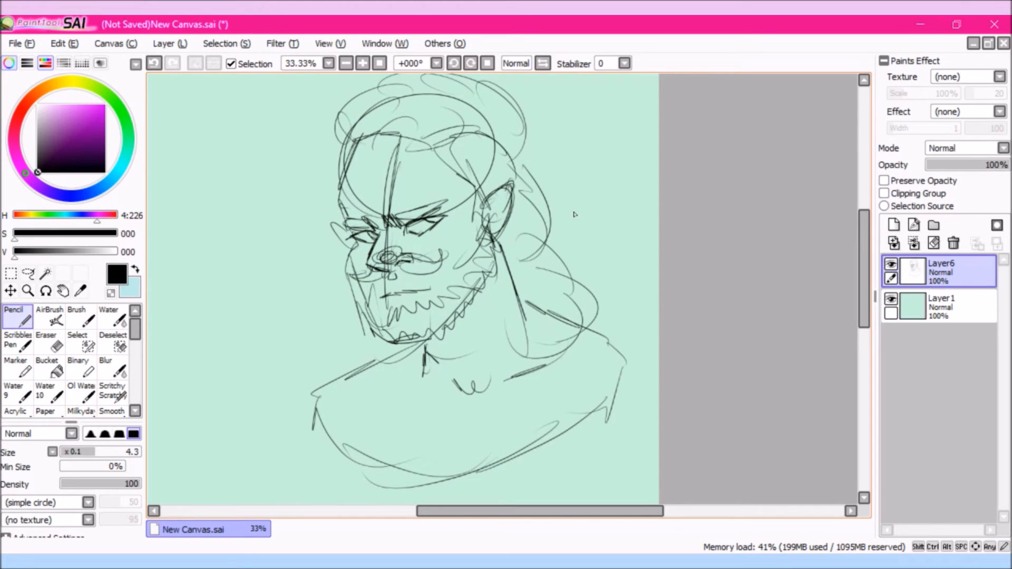
pyautogui.scroll(-1, 574, 214)
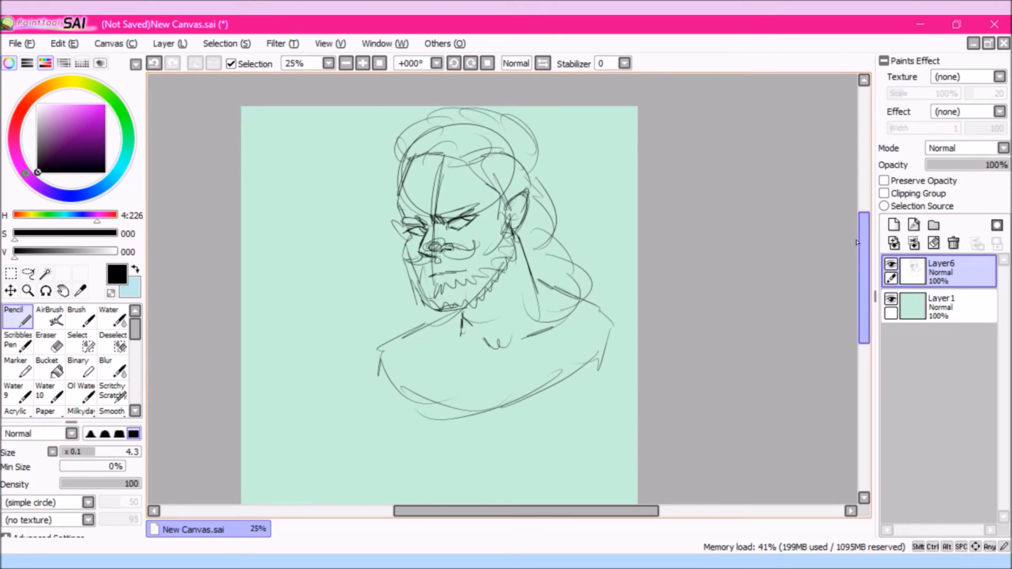
pyautogui.moveTo(860, 258)
pyautogui.mouseDown()
pyautogui.moveTo(860, 267)
pyautogui.moveTo(860, 248)
pyautogui.mouseUp()
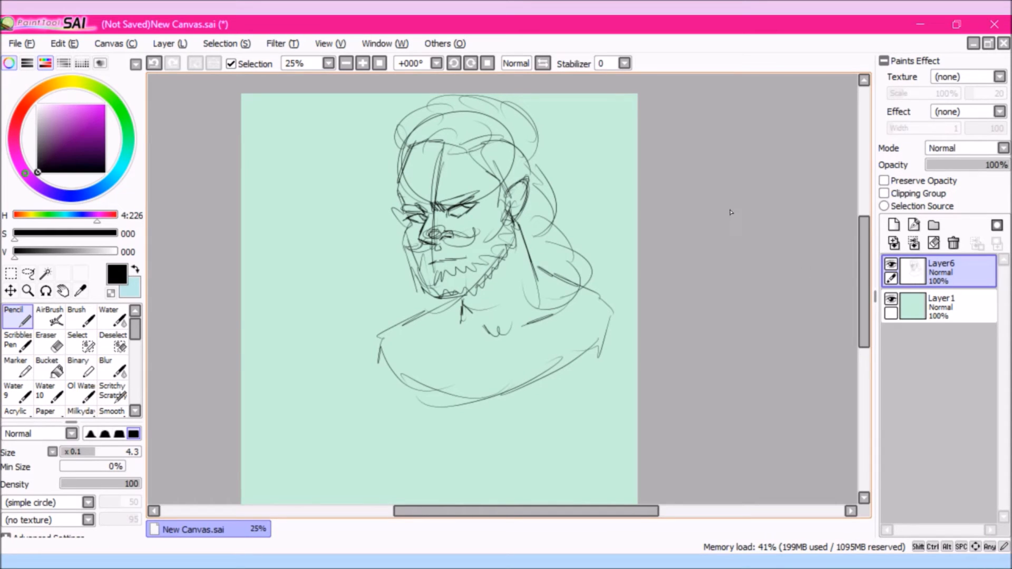
# Transform the Layer6 sketch, moving it down and left to centre it on the canvas and enlarging it slightly.
pyautogui.hotkey('ctrl', 't')
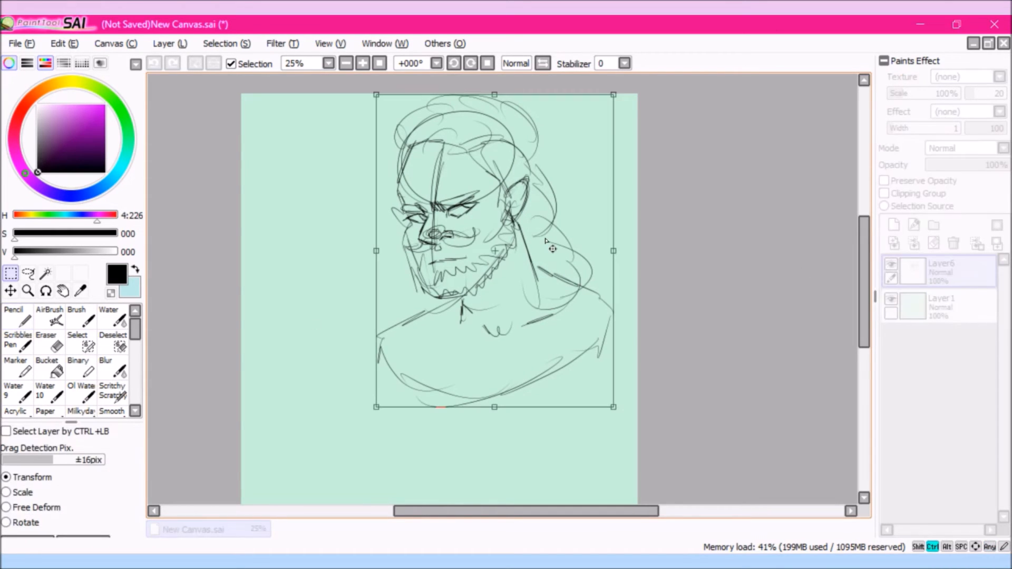
pyautogui.moveTo(529, 280); pyautogui.dragTo(482, 342)
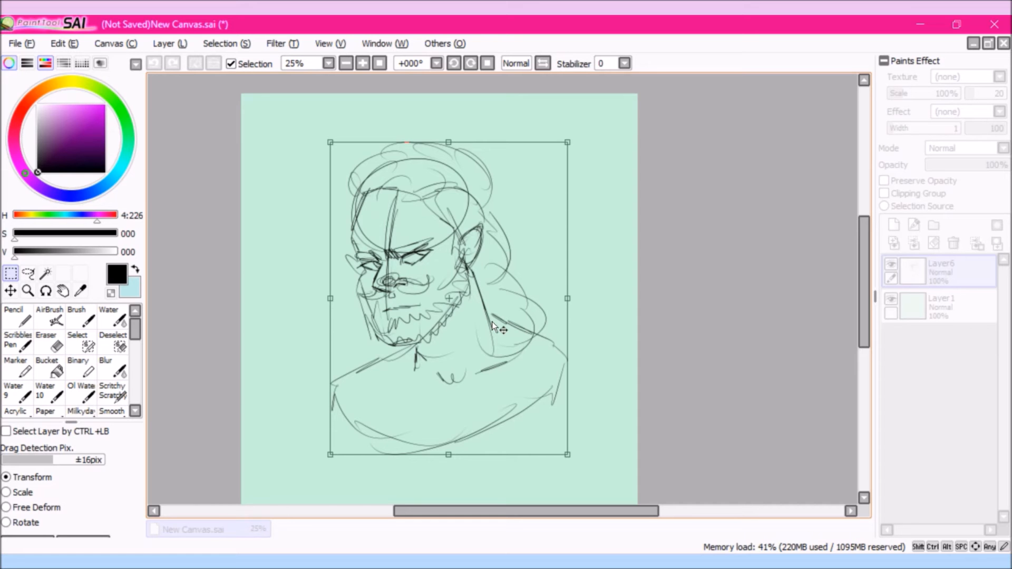
pyautogui.moveTo(866, 312); pyautogui.dragTo(866, 333)
pyautogui.moveTo(567, 392)
pyautogui.mouseDown()
pyautogui.moveTo(483, 300)
pyautogui.moveTo(572, 401)
pyautogui.mouseUp()
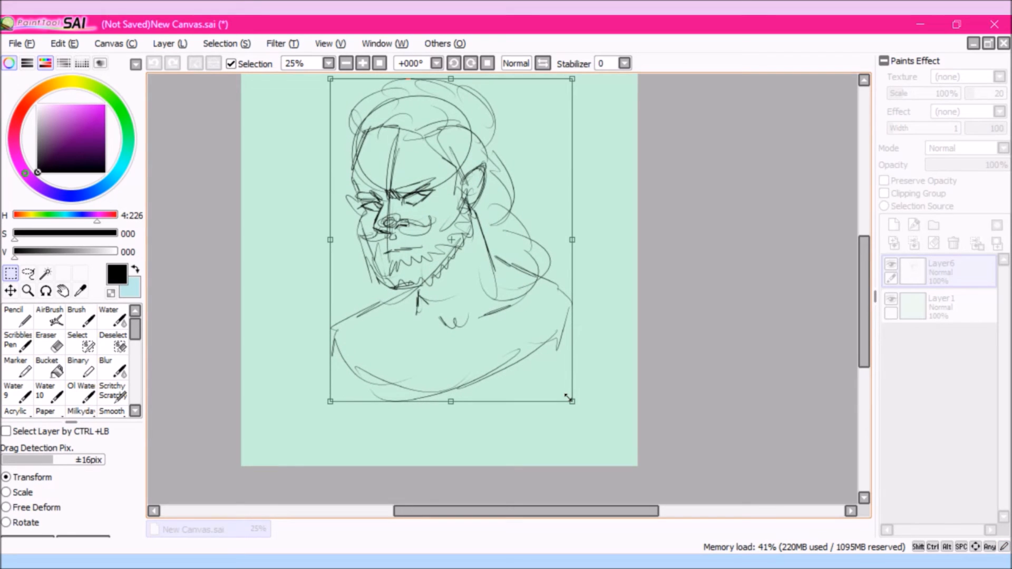
pyautogui.press('Return')
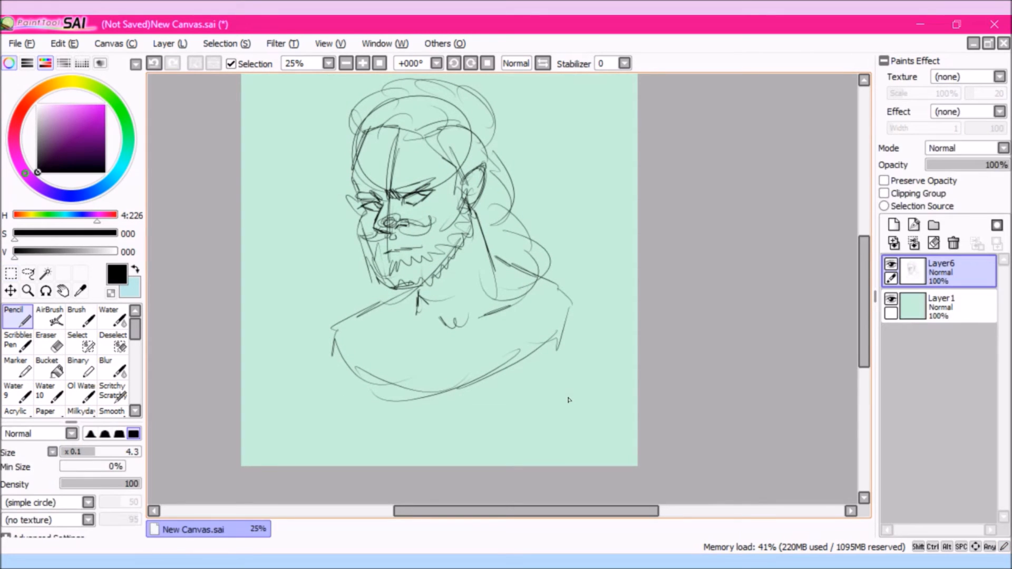
# Add a new layer above Layer6 and lower Layer6's opacity to 33%.
pyautogui.scroll(2, 861, 321)
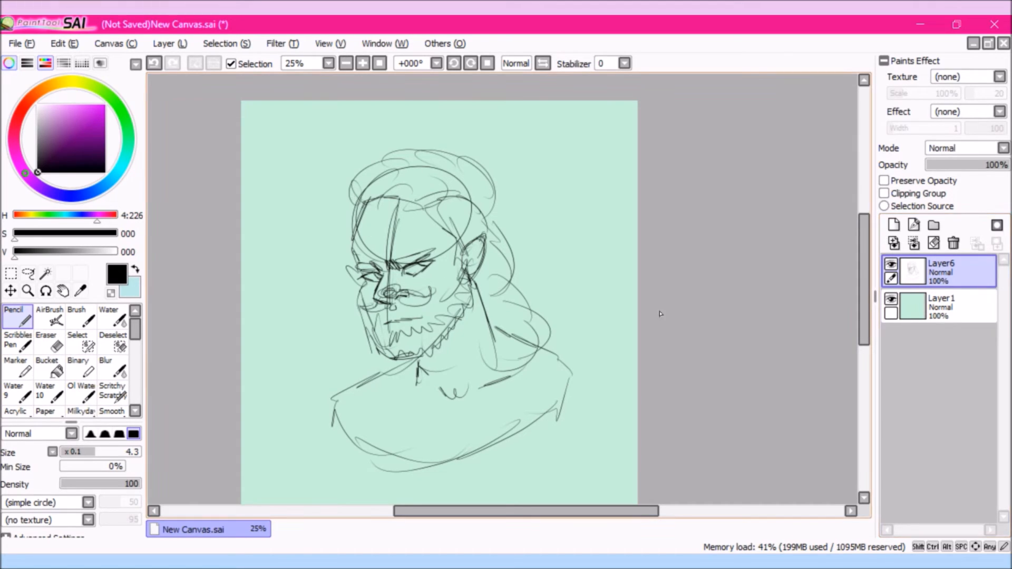
pyautogui.click(893, 225)
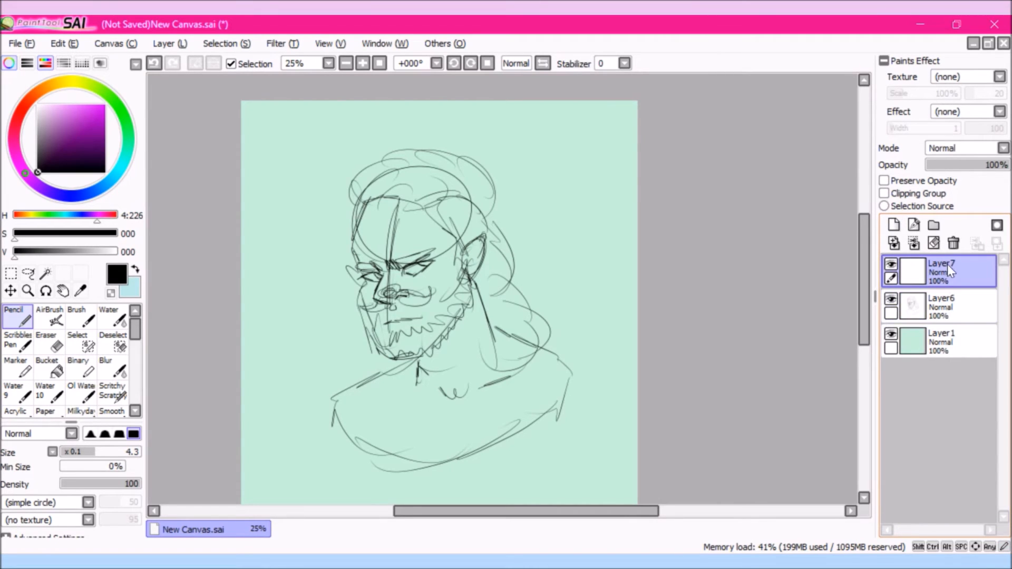
pyautogui.click(949, 304)
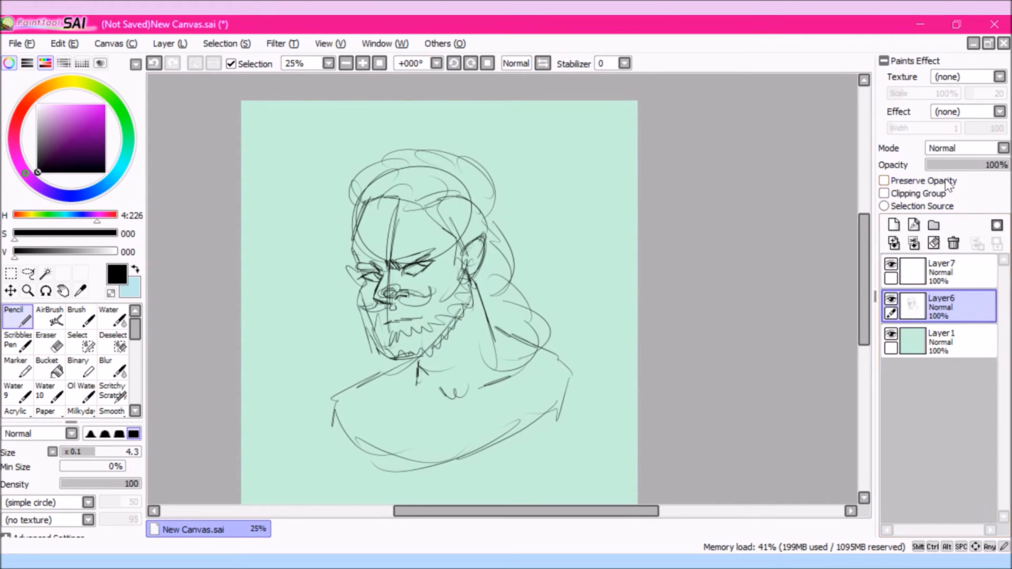
pyautogui.moveTo(986, 165); pyautogui.dragTo(958, 164)
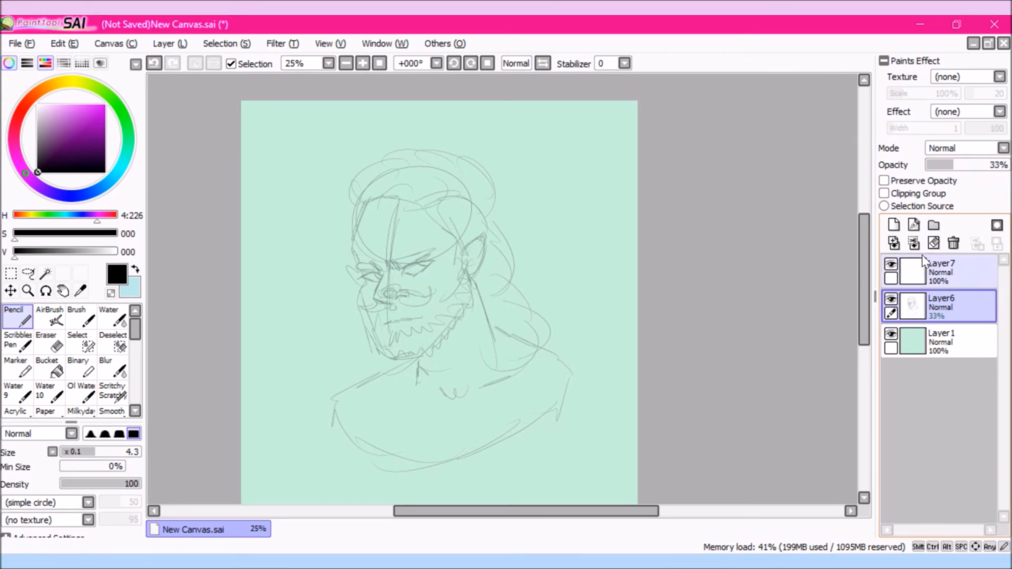
pyautogui.moveTo(863, 272); pyautogui.dragTo(861, 296)
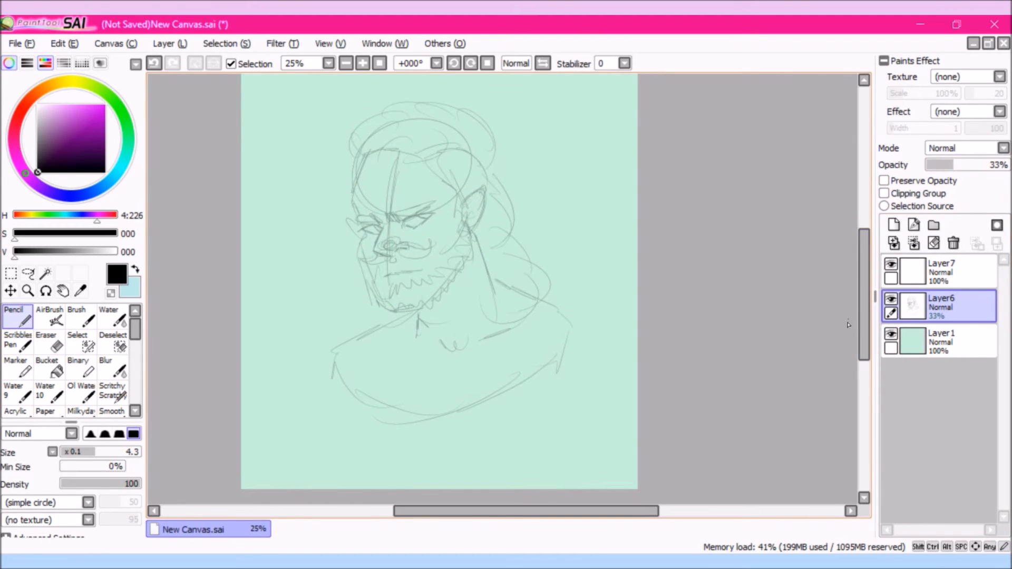
# Switch to the Brush on Layer7, try black zigzag strokes at sizes 15 and 8, and undo them.
pyautogui.click(951, 271)
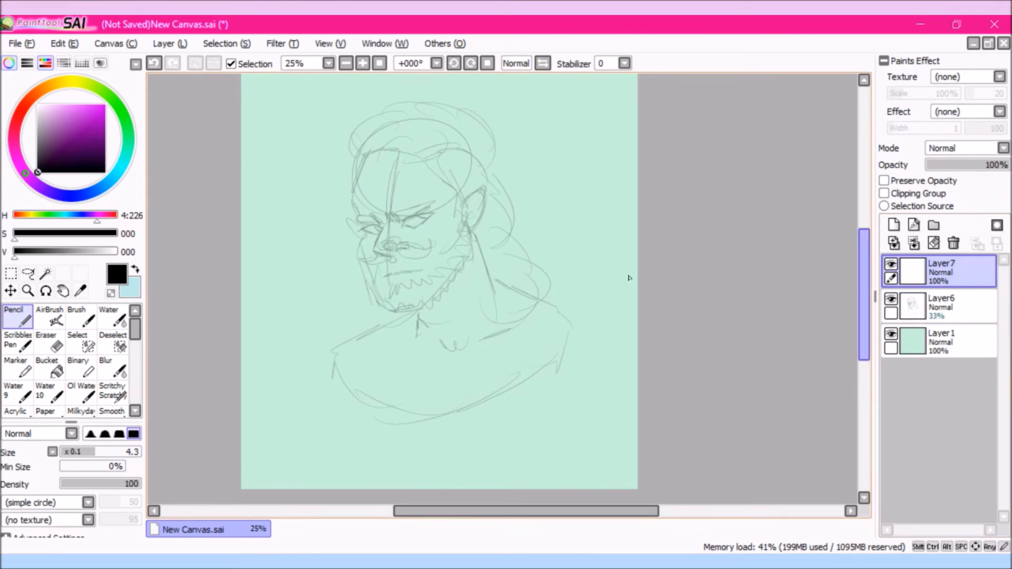
pyautogui.press('b')
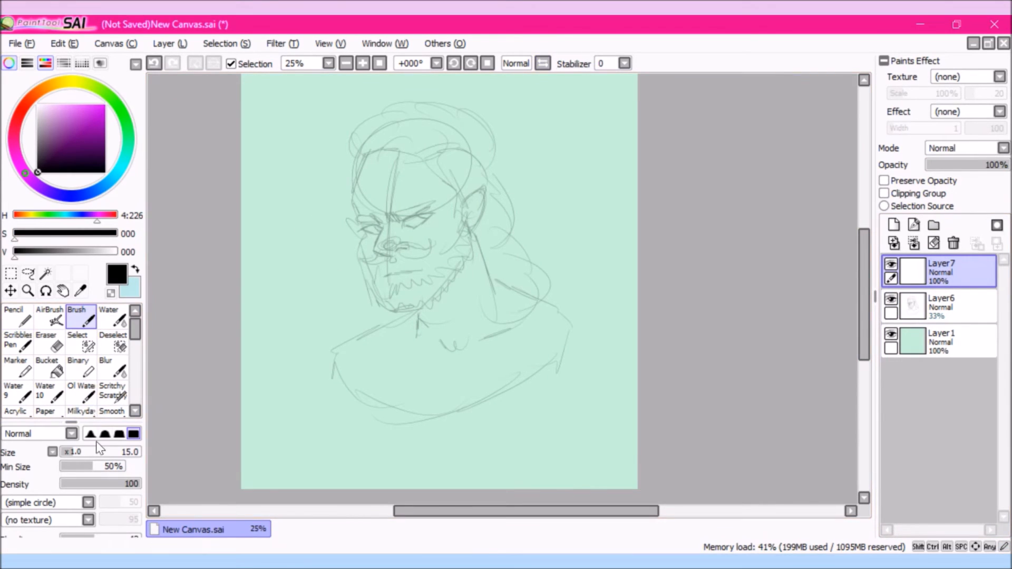
pyautogui.moveTo(258, 385)
pyautogui.mouseDown()
pyautogui.moveTo(271, 345)
pyautogui.moveTo(332, 349)
pyautogui.moveTo(350, 408)
pyautogui.mouseUp()
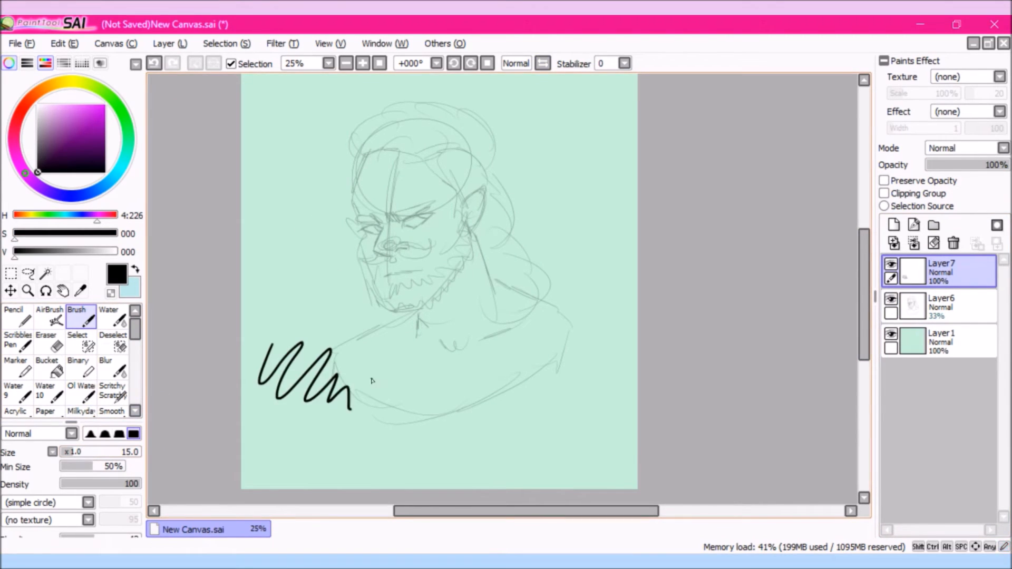
pyautogui.hotkey('ctrl', 'z')
pyautogui.moveTo(258, 376)
pyautogui.mouseDown()
pyautogui.moveTo(316, 348)
pyautogui.moveTo(345, 411)
pyautogui.mouseUp()
pyautogui.hotkey('ctrl', 'z')
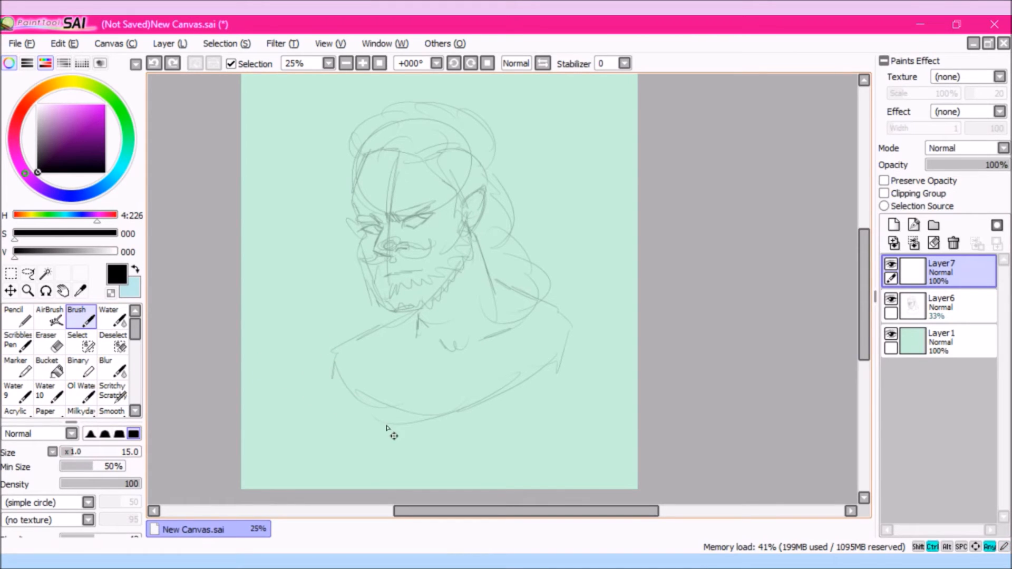
pyautogui.click(70, 453)
pyautogui.moveTo(266, 339)
pyautogui.mouseDown()
pyautogui.moveTo(307, 385)
pyautogui.moveTo(339, 393)
pyautogui.mouseUp()
pyautogui.hotkey('ctrl', 'z')
# Try inking the hair's outline and wavy locks on Layer7 with the black Brush at size 8 and stabilizer 0.
pyautogui.scroll(2, 380, 357)
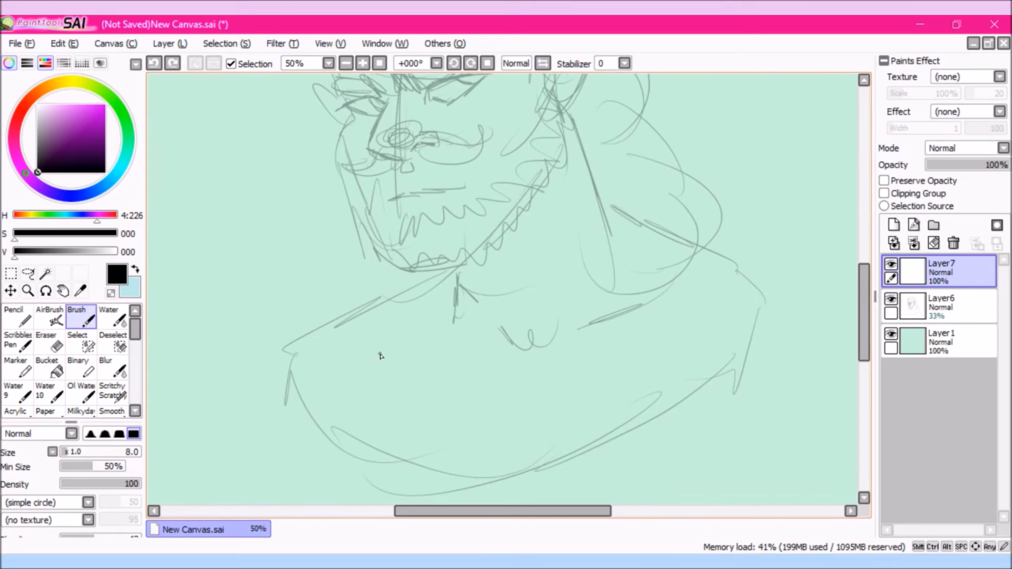
pyautogui.moveTo(862, 319); pyautogui.dragTo(853, 262)
pyautogui.moveTo(371, 224)
pyautogui.mouseDown()
pyautogui.moveTo(327, 205)
pyautogui.moveTo(412, 131)
pyautogui.moveTo(362, 188)
pyautogui.moveTo(411, 147)
pyautogui.mouseUp()
pyautogui.moveTo(370, 223); pyautogui.dragTo(444, 143)
pyautogui.moveTo(499, 172); pyautogui.dragTo(385, 217)
pyautogui.moveTo(392, 134)
pyautogui.mouseDown()
pyautogui.moveTo(568, 138)
pyautogui.moveTo(632, 245)
pyautogui.moveTo(610, 252)
pyautogui.moveTo(611, 333)
pyautogui.mouseUp()
pyautogui.moveTo(430, 220)
pyautogui.mouseDown()
pyautogui.moveTo(496, 211)
pyautogui.moveTo(567, 249)
pyautogui.mouseUp()
pyautogui.moveTo(858, 270)
pyautogui.mouseDown()
pyautogui.moveTo(854, 290)
pyautogui.moveTo(864, 258)
pyautogui.mouseUp()
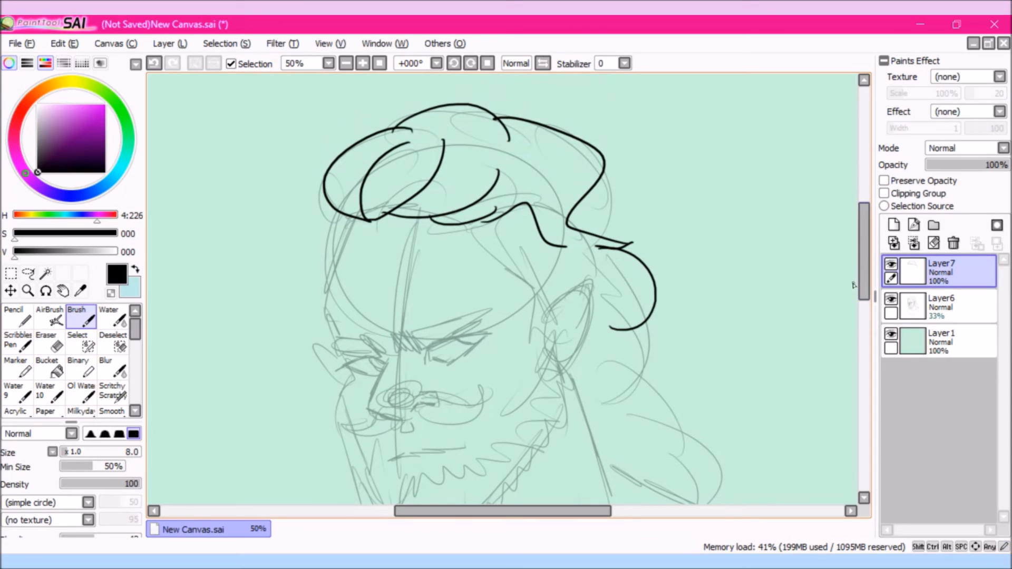
pyautogui.moveTo(601, 181)
pyautogui.mouseDown()
pyautogui.moveTo(633, 196)
pyautogui.moveTo(616, 232)
pyautogui.mouseUp()
pyautogui.moveTo(649, 305)
pyautogui.mouseDown()
pyautogui.moveTo(665, 315)
pyautogui.moveTo(679, 377)
pyautogui.moveTo(654, 391)
pyautogui.mouseUp()
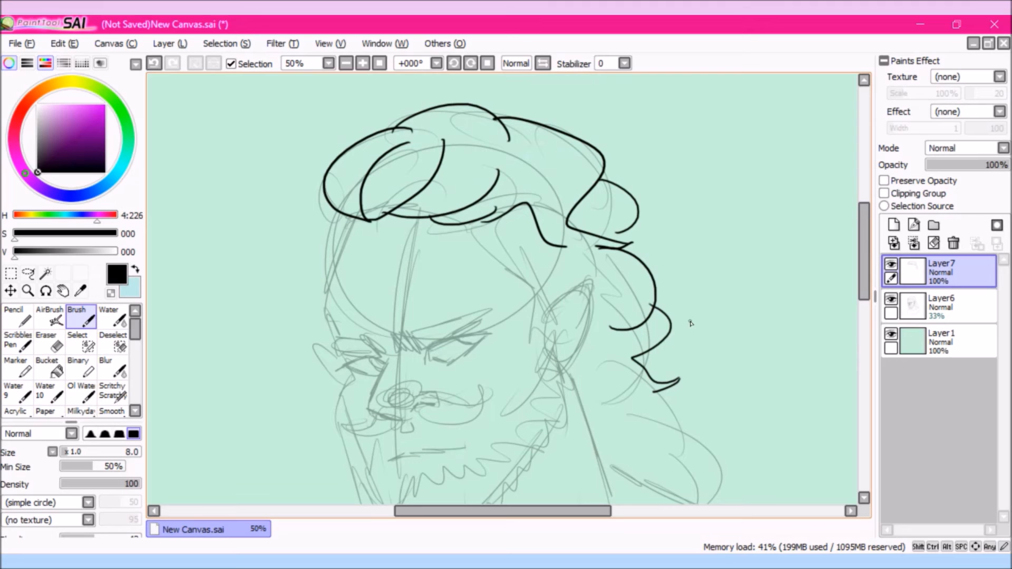
# Undo all the inked hair strokes on Layer7.
pyautogui.hotkey('ctrl', 'z')
pyautogui.hotkey('ctrl', 'z')
pyautogui.hotkey('ctrl', 'z')
pyautogui.hotkey('ctrl', 'z')
pyautogui.hotkey('ctrl', 'z')
pyautogui.hotkey('ctrl', 'z')
pyautogui.hotkey('ctrl', 'z')
pyautogui.hotkey('ctrl', 'z')
pyautogui.hotkey('ctrl', 'z')
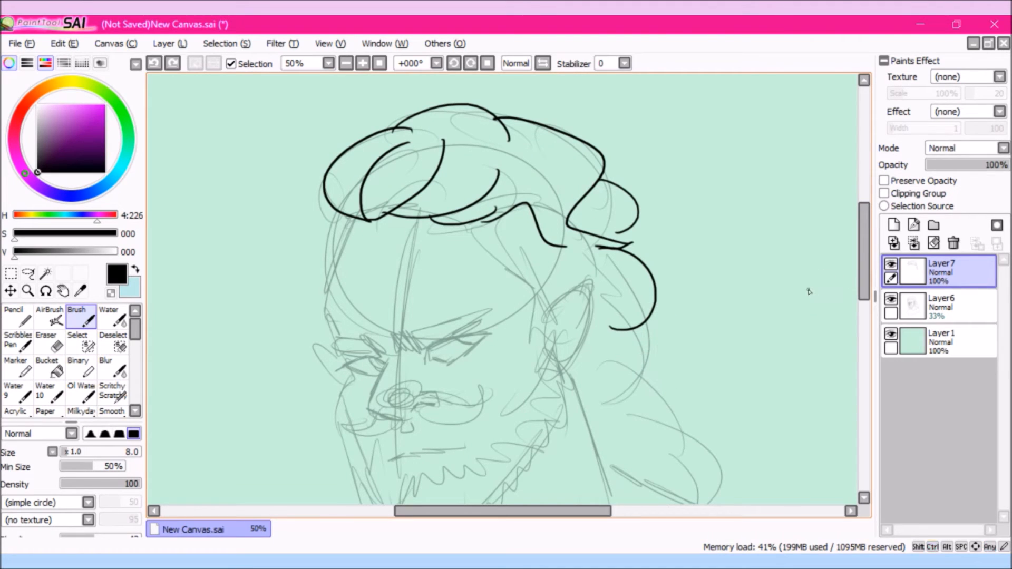
pyautogui.hotkey('ctrl', 'z')
pyautogui.hotkey('ctrl', 'z')
pyautogui.hotkey('ctrl', 'z')
pyautogui.hotkey('ctrl', 'z')
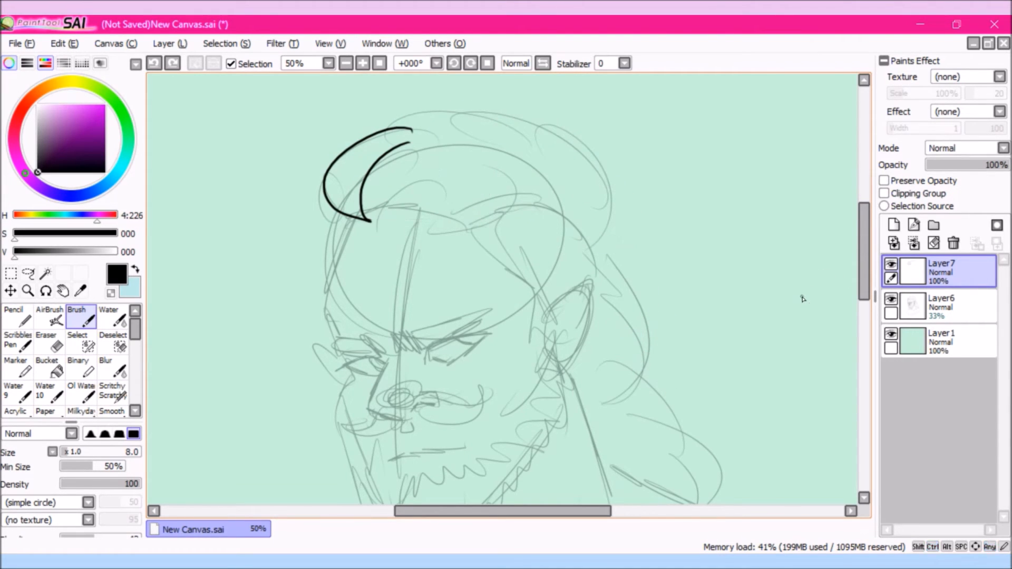
# Set the stabilizer to 5, try a test stroke beside the head, and undo it.
pyautogui.moveTo(864, 285); pyautogui.dragTo(865, 277)
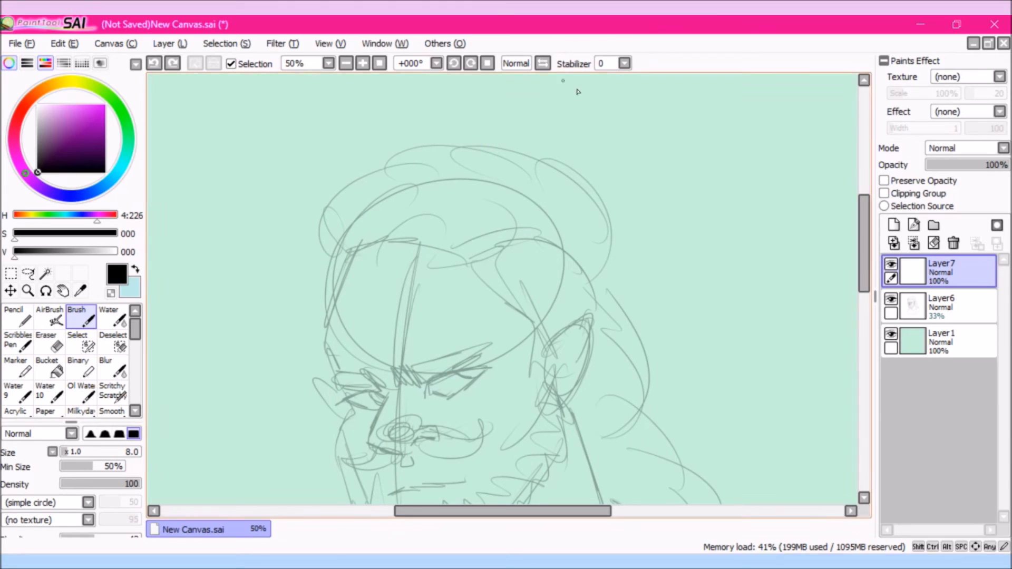
pyautogui.click(624, 63)
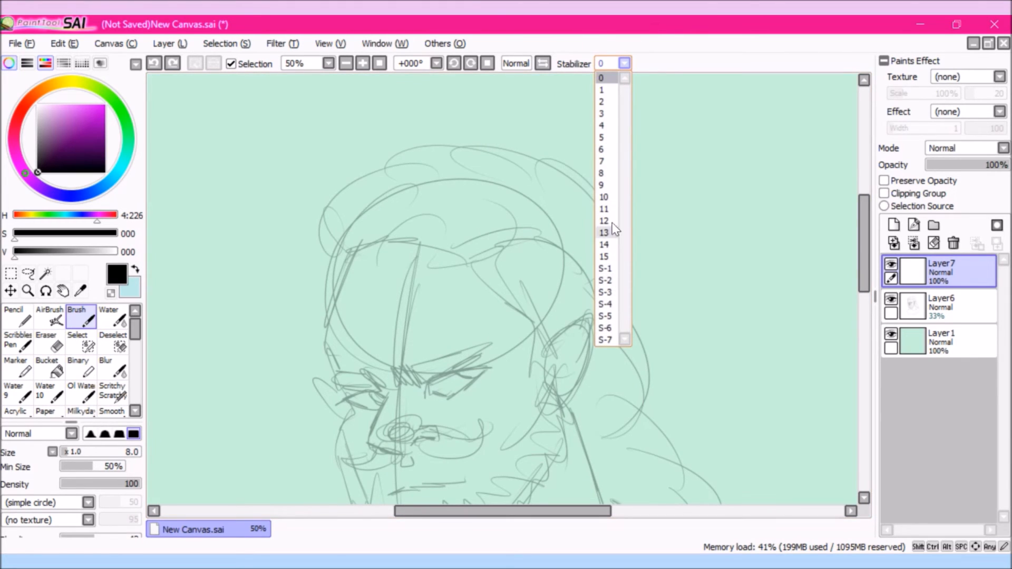
pyautogui.click(609, 138)
pyautogui.moveTo(601, 342)
pyautogui.mouseDown()
pyautogui.moveTo(572, 172)
pyautogui.moveTo(668, 132)
pyautogui.moveTo(701, 134)
pyautogui.moveTo(582, 211)
pyautogui.moveTo(591, 252)
pyautogui.moveTo(746, 164)
pyautogui.moveTo(641, 257)
pyautogui.moveTo(666, 298)
pyautogui.mouseUp()
pyautogui.hotkey('ctrl', 'z')
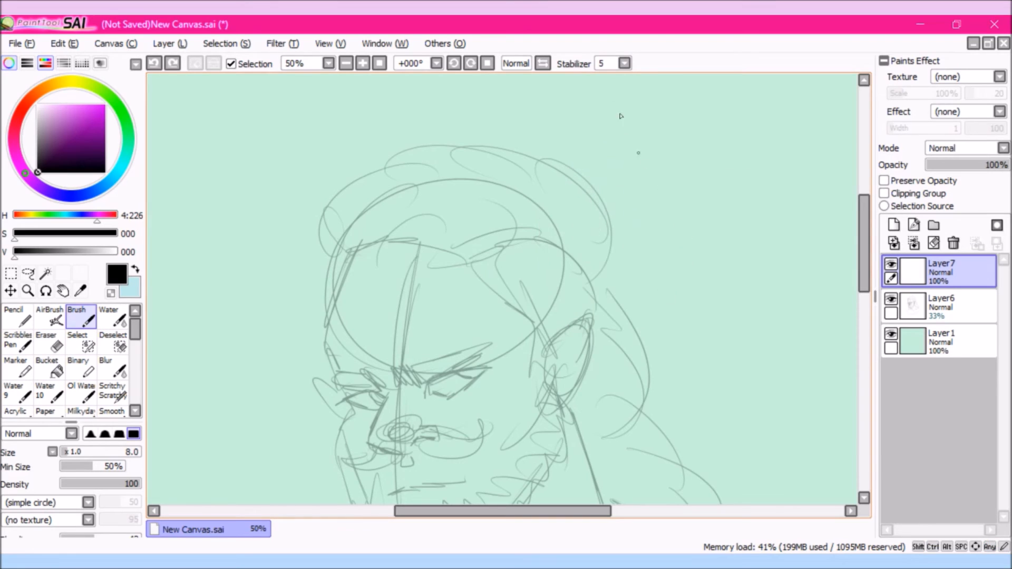
# Set the stabilizer to 12, try a large zigzag stroke beside the head, and undo it.
pyautogui.click(626, 63)
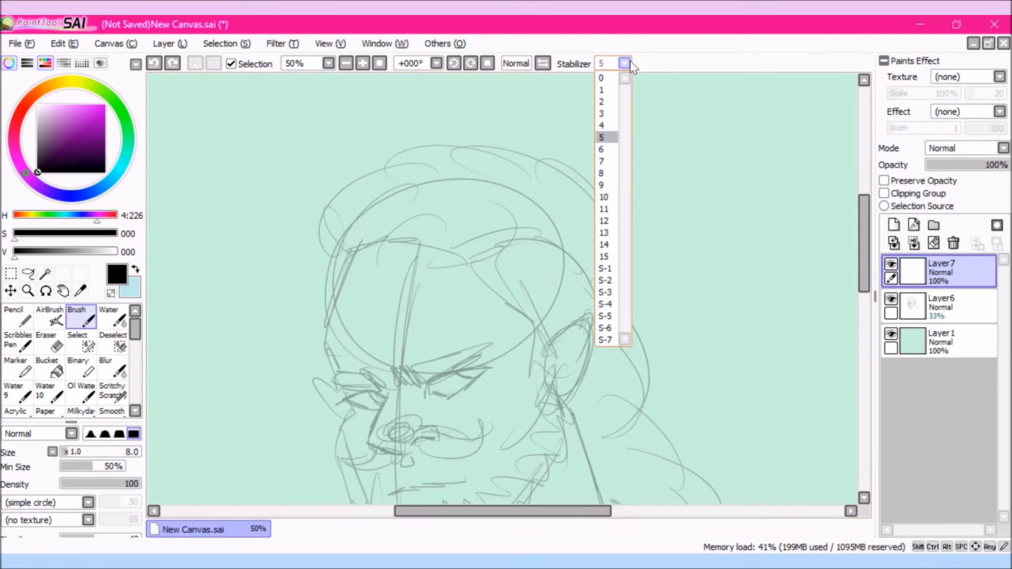
pyautogui.click(605, 222)
pyautogui.moveTo(583, 282)
pyautogui.mouseDown()
pyautogui.moveTo(663, 120)
pyautogui.moveTo(713, 100)
pyautogui.moveTo(666, 136)
pyautogui.moveTo(624, 286)
pyautogui.moveTo(629, 305)
pyautogui.moveTo(746, 141)
pyautogui.moveTo(685, 327)
pyautogui.moveTo(756, 203)
pyautogui.mouseUp()
pyautogui.hotkey('ctrl', 'z')
pyautogui.hotkey('ctrl', 'z')
pyautogui.hotkey('ctrl', 'z')
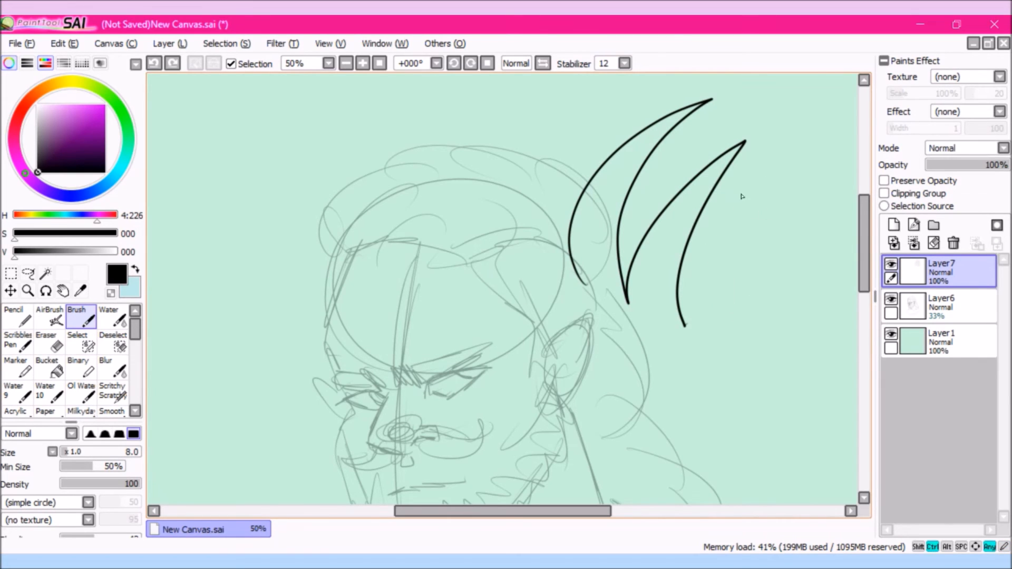
# Raise the stabilizer above 12, try another test stroke beside the head, and undo it.
pyautogui.click(625, 63)
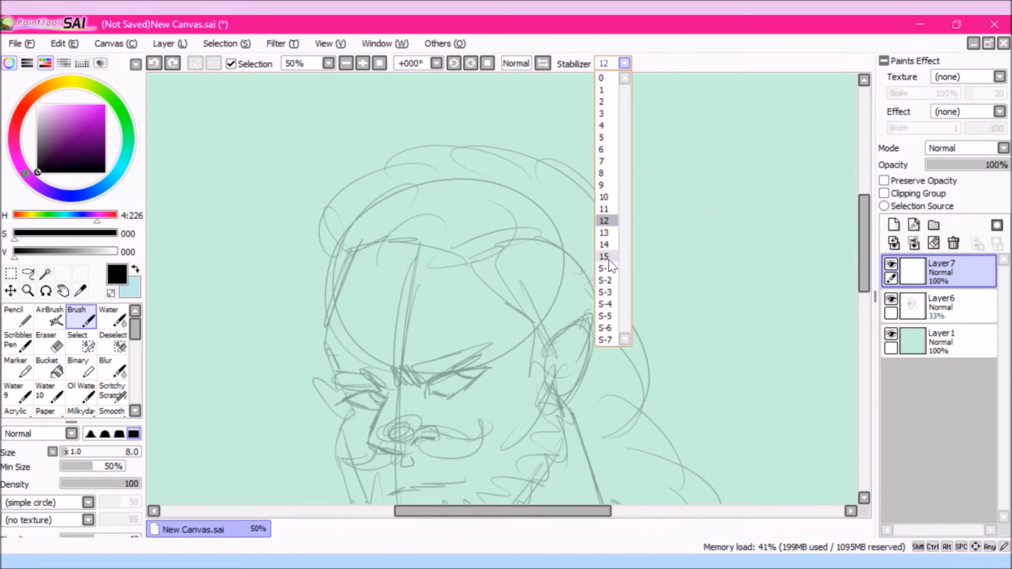
pyautogui.click(606, 241)
pyautogui.moveTo(545, 323); pyautogui.dragTo(668, 149)
pyautogui.hotkey('ctrl', 'z')
# Set the stabilizer to S-2, try repeated test strokes beside the head, and undo each one.
pyautogui.click(624, 63)
pyautogui.click(606, 280)
pyautogui.moveTo(572, 323); pyautogui.dragTo(666, 142)
pyautogui.hotkey('ctrl', 'z')
pyautogui.moveTo(578, 324); pyautogui.dragTo(667, 133)
pyautogui.hotkey('ctrl', 'z')
pyautogui.moveTo(570, 358); pyautogui.dragTo(664, 141)
pyautogui.hotkey('ctrl', 'z')
pyautogui.moveTo(580, 343)
pyautogui.mouseDown()
pyautogui.moveTo(680, 163)
pyautogui.moveTo(710, 165)
pyautogui.mouseUp()
pyautogui.hotkey('ctrl', 'z')
pyautogui.hotkey('ctrl', 'z')
pyautogui.moveTo(551, 333)
pyautogui.mouseDown()
pyautogui.moveTo(682, 126)
pyautogui.moveTo(681, 138)
pyautogui.mouseUp()
pyautogui.hotkey('ctrl', 'z')
pyautogui.moveTo(583, 348); pyautogui.dragTo(727, 142)
pyautogui.hotkey('ctrl', 'z')
# Ink the curved front hair lock and the strands beside it above the forehead on Layer7.
pyautogui.scroll(1, 734, 155)
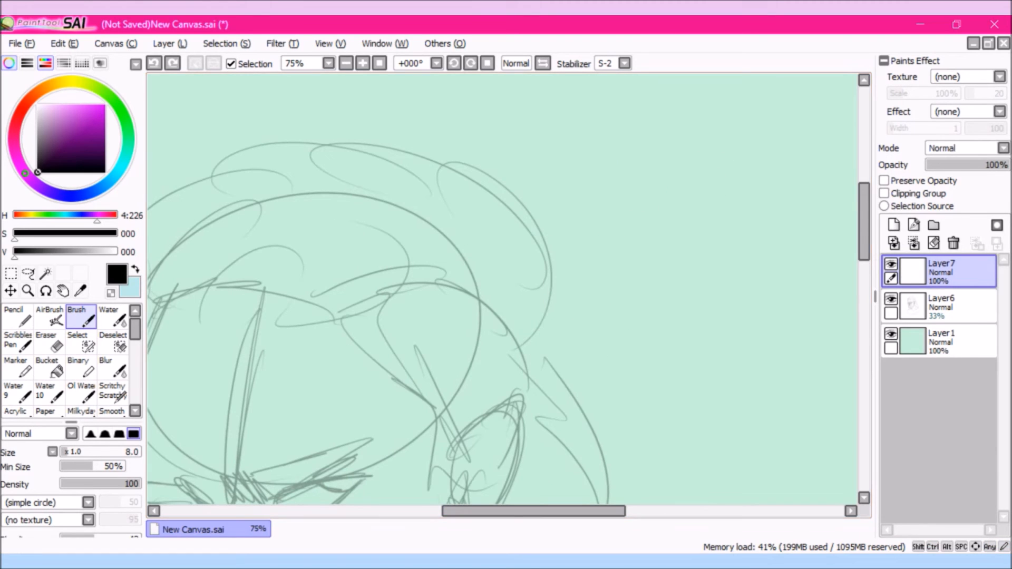
pyautogui.moveTo(512, 512); pyautogui.dragTo(445, 507)
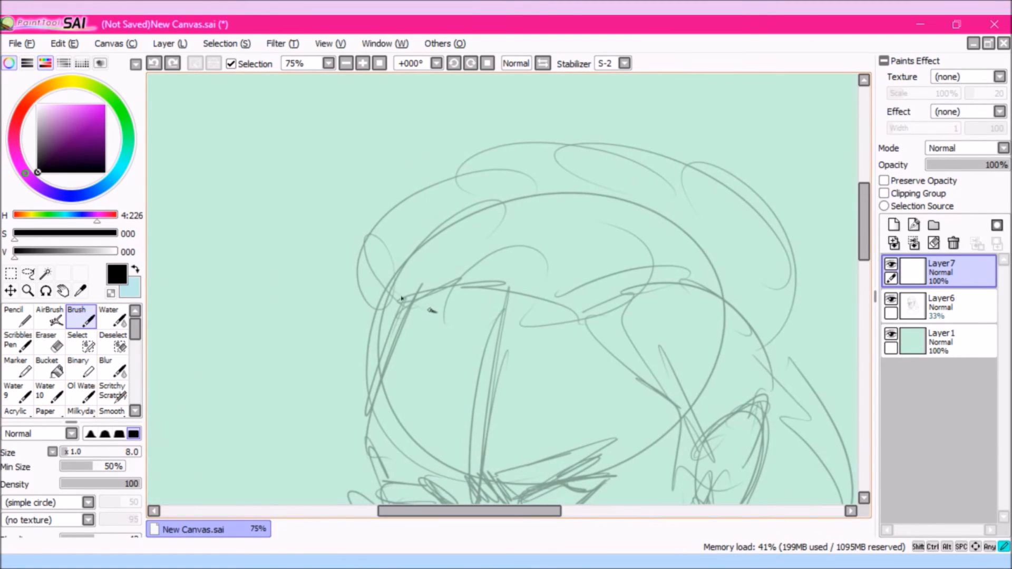
pyautogui.moveTo(434, 312); pyautogui.dragTo(518, 134)
pyautogui.moveTo(438, 313); pyautogui.dragTo(518, 135)
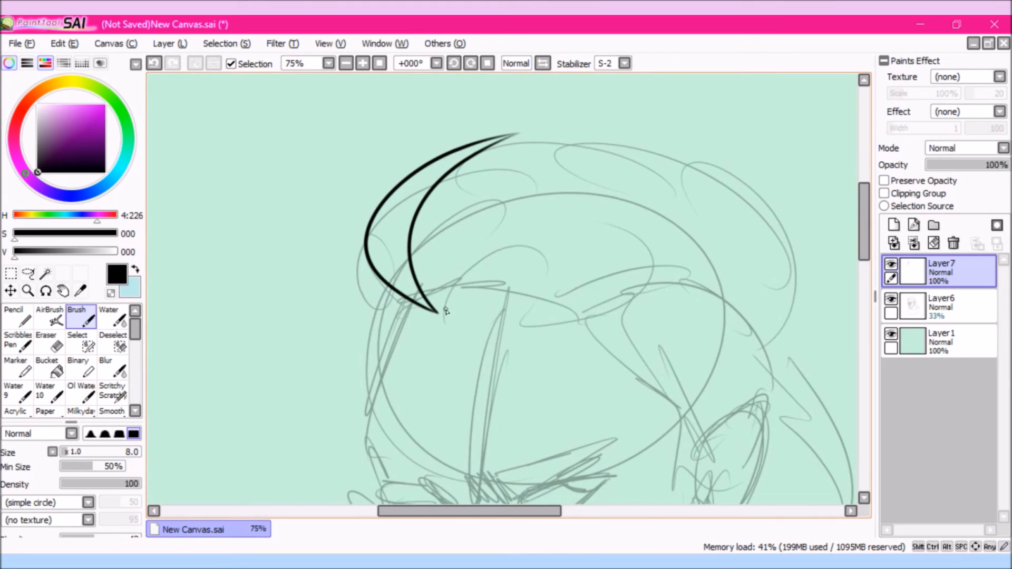
pyautogui.moveTo(439, 312)
pyautogui.mouseDown()
pyautogui.moveTo(542, 179)
pyautogui.moveTo(575, 208)
pyautogui.mouseUp()
# Ink the hair's top outline, the strands curving over the forehead, and the first waves at the back of the head.
pyautogui.moveTo(514, 135)
pyautogui.mouseDown()
pyautogui.moveTo(641, 157)
pyautogui.moveTo(732, 291)
pyautogui.mouseUp()
pyautogui.moveTo(495, 298); pyautogui.dragTo(663, 215)
pyautogui.moveTo(544, 293); pyautogui.dragTo(721, 233)
pyautogui.moveTo(688, 277); pyautogui.dragTo(749, 305)
pyautogui.moveTo(773, 228)
pyautogui.mouseDown()
pyautogui.moveTo(789, 346)
pyautogui.moveTo(826, 356)
pyautogui.mouseUp()
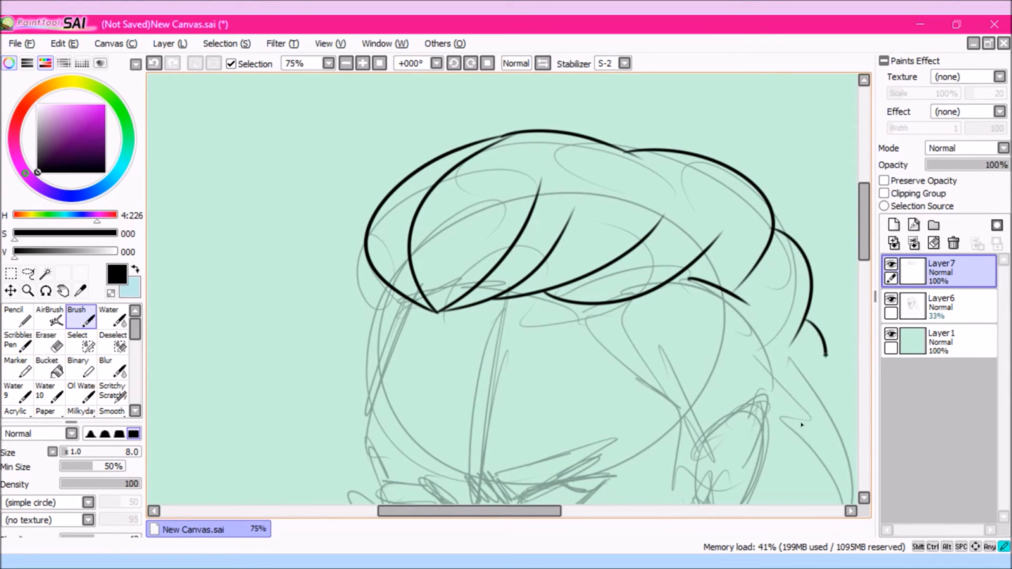
# Ink the wavy hair outline down the back of the head to the pointed flick and the strand behind the neck.
pyautogui.moveTo(494, 512); pyautogui.dragTo(550, 511)
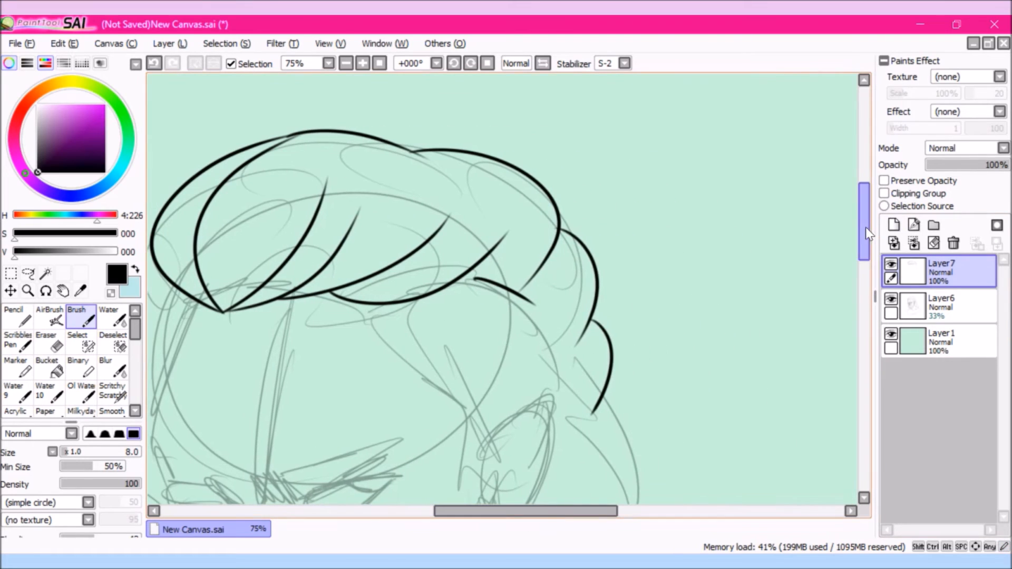
pyautogui.moveTo(866, 227); pyautogui.dragTo(866, 258)
pyautogui.moveTo(591, 222)
pyautogui.mouseDown()
pyautogui.moveTo(629, 337)
pyautogui.moveTo(692, 377)
pyautogui.moveTo(624, 365)
pyautogui.mouseUp()
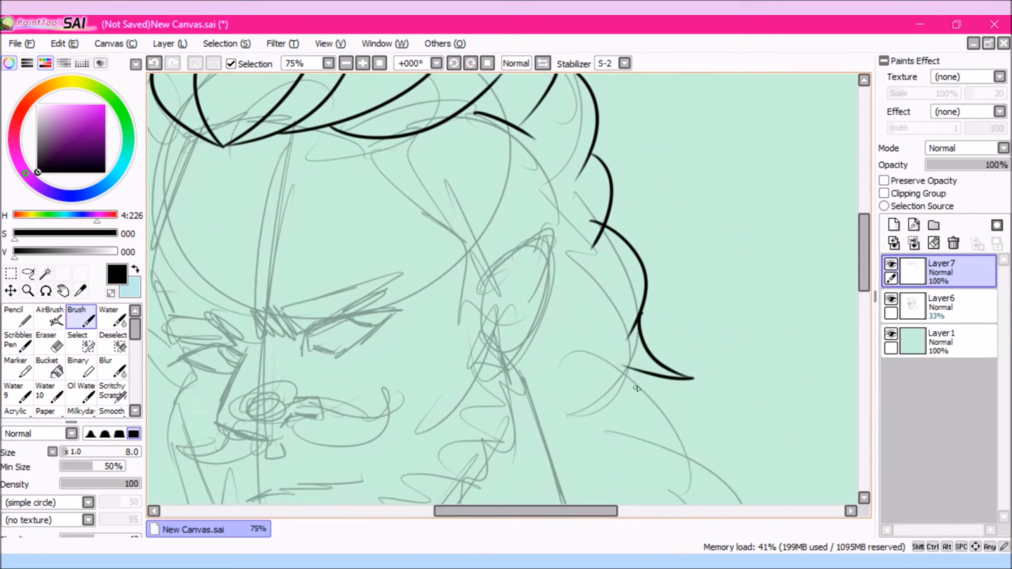
pyautogui.moveTo(610, 360); pyautogui.dragTo(676, 449)
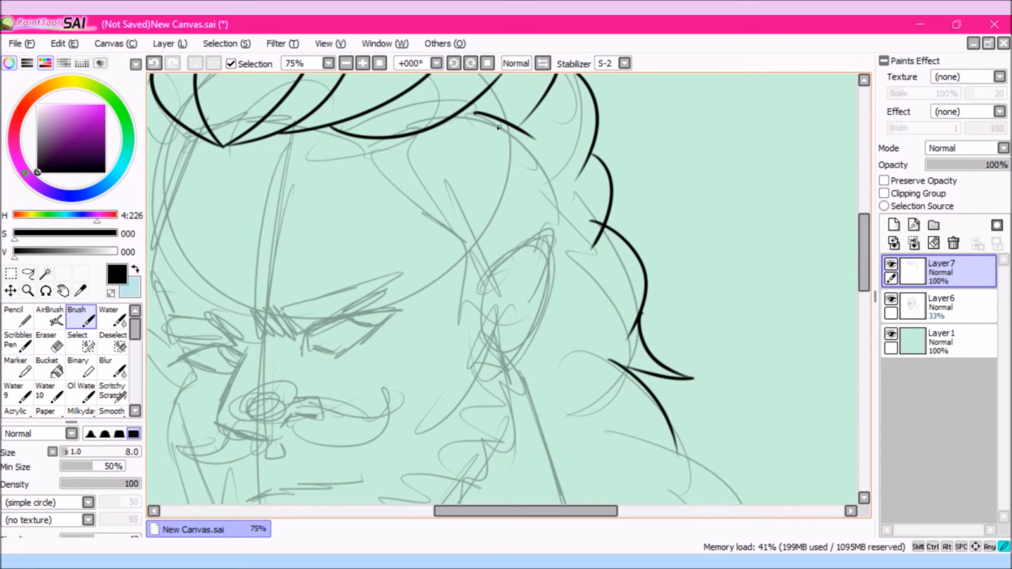
# Ink the hairline curving from the temple down to the ear, redoing it once, and ink the pointed ear with its inner folds.
pyautogui.moveTo(501, 128); pyautogui.dragTo(567, 216)
pyautogui.hotkey('ctrl', 'z')
pyautogui.moveTo(498, 122); pyautogui.dragTo(555, 217)
pyautogui.moveTo(495, 299)
pyautogui.mouseDown()
pyautogui.moveTo(493, 337)
pyautogui.moveTo(536, 246)
pyautogui.moveTo(565, 231)
pyautogui.moveTo(509, 381)
pyautogui.mouseUp()
pyautogui.moveTo(505, 293); pyautogui.dragTo(536, 267)
pyautogui.moveTo(522, 315)
pyautogui.mouseDown()
pyautogui.moveTo(507, 357)
pyautogui.moveTo(514, 403)
pyautogui.mouseUp()
# Ink rows of short curved beard hairs from below the ear along the jaw towards the chin.
pyautogui.moveTo(486, 349)
pyautogui.mouseDown()
pyautogui.moveTo(522, 421)
pyautogui.moveTo(511, 406)
pyautogui.moveTo(520, 440)
pyautogui.mouseUp()
pyautogui.moveTo(488, 389)
pyautogui.mouseDown()
pyautogui.moveTo(511, 452)
pyautogui.moveTo(495, 471)
pyautogui.mouseUp()
pyautogui.moveTo(860, 257); pyautogui.dragTo(860, 286)
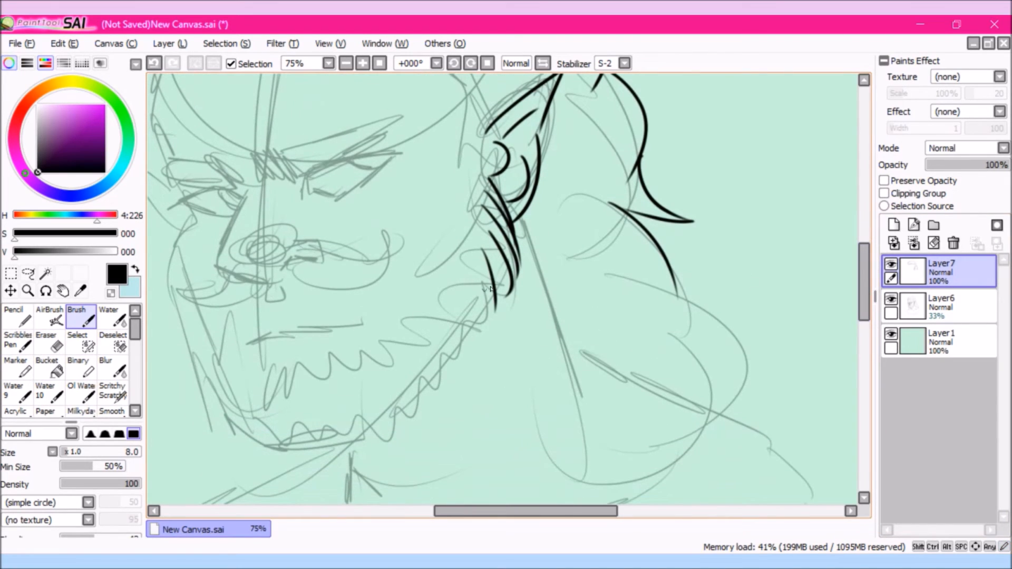
pyautogui.moveTo(509, 288); pyautogui.dragTo(495, 311)
pyautogui.moveTo(464, 258); pyautogui.dragTo(492, 333)
pyautogui.moveTo(460, 279); pyautogui.dragTo(473, 370)
pyautogui.moveTo(447, 301)
pyautogui.mouseDown()
pyautogui.moveTo(462, 372)
pyautogui.moveTo(453, 371)
pyautogui.mouseUp()
pyautogui.moveTo(425, 313)
pyautogui.mouseDown()
pyautogui.moveTo(437, 390)
pyautogui.moveTo(425, 418)
pyautogui.mouseUp()
pyautogui.moveTo(402, 333); pyautogui.dragTo(411, 426)
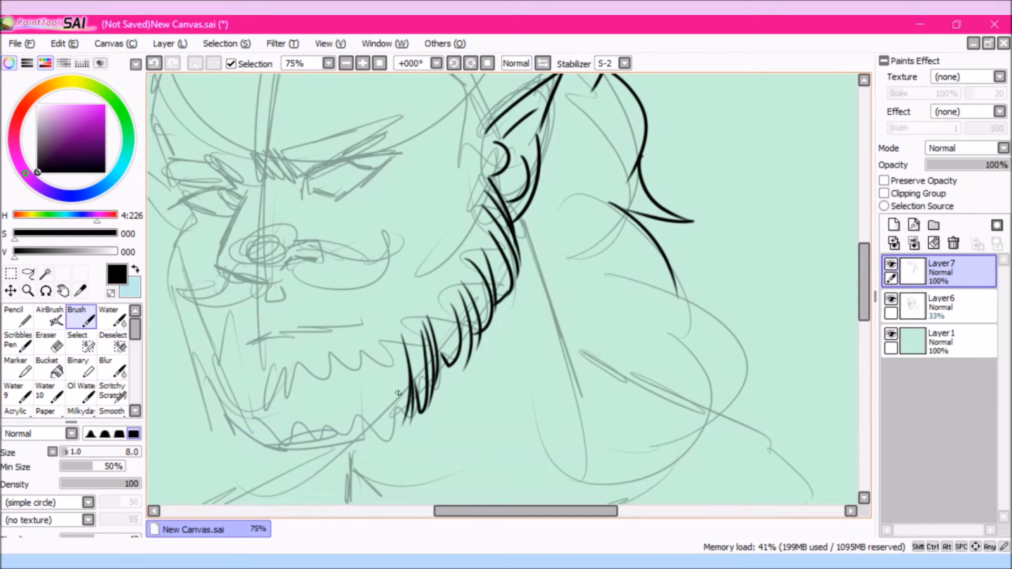
# Ink the nose bridge, tip and nostrils over the sketch, redoing the bridge line once.
pyautogui.moveTo(221, 169)
pyautogui.mouseDown()
pyautogui.moveTo(246, 195)
pyautogui.moveTo(214, 266)
pyautogui.moveTo(274, 282)
pyautogui.mouseUp()
pyautogui.hotkey('ctrl', 'z')
pyautogui.moveTo(226, 238)
pyautogui.mouseDown()
pyautogui.moveTo(261, 283)
pyautogui.moveTo(324, 245)
pyautogui.moveTo(294, 255)
pyautogui.mouseUp()
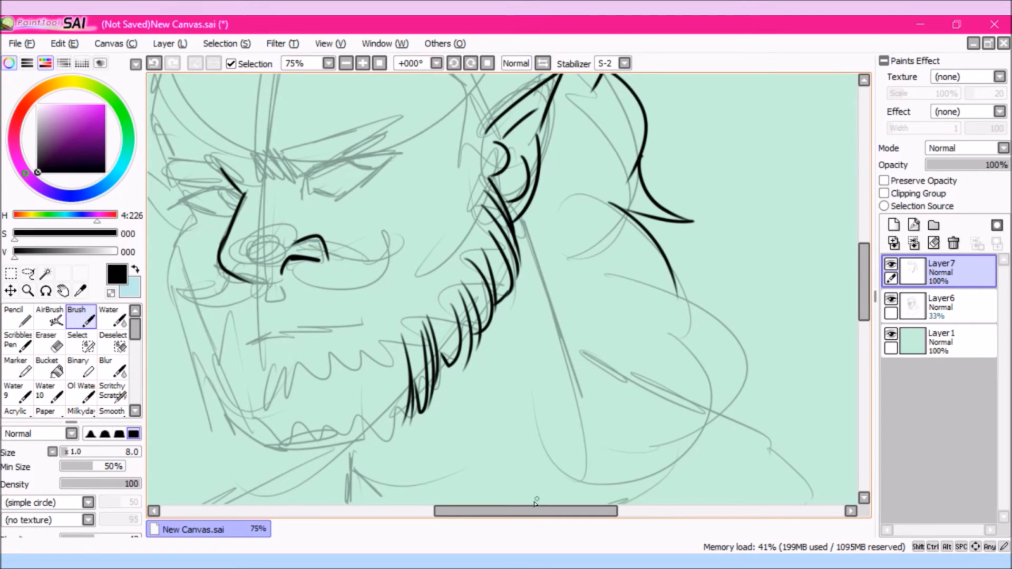
pyautogui.moveTo(524, 513); pyautogui.dragTo(487, 513)
pyautogui.moveTo(404, 248); pyautogui.dragTo(404, 248)
# Ink the narrowed eye beside the nose with its iris and a thick upper lid.
pyautogui.moveTo(445, 185)
pyautogui.mouseDown()
pyautogui.moveTo(546, 150)
pyautogui.moveTo(469, 167)
pyautogui.moveTo(546, 151)
pyautogui.mouseUp()
pyautogui.moveTo(469, 169)
pyautogui.mouseDown()
pyautogui.moveTo(557, 146)
pyautogui.moveTo(496, 189)
pyautogui.mouseUp()
pyautogui.moveTo(538, 155); pyautogui.dragTo(493, 195)
pyautogui.moveTo(449, 169)
pyautogui.mouseDown()
pyautogui.moveTo(452, 197)
pyautogui.moveTo(485, 196)
pyautogui.moveTo(532, 162)
pyautogui.mouseUp()
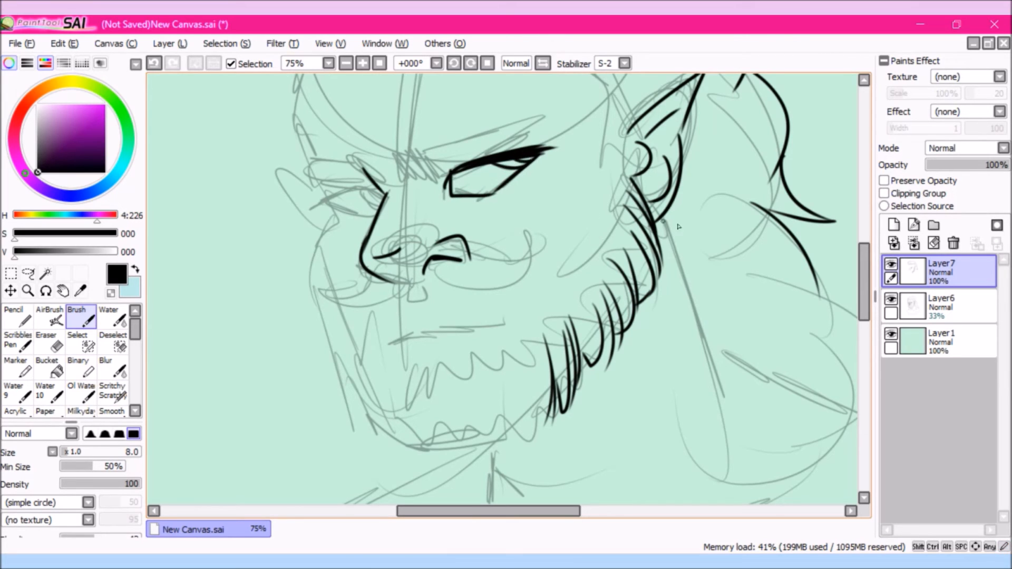
# Ink the outline of a large third eye on the forehead, undoing the last two strokes.
pyautogui.moveTo(868, 269); pyautogui.dragTo(862, 258)
pyautogui.moveTo(359, 211)
pyautogui.mouseDown()
pyautogui.moveTo(316, 168)
pyautogui.moveTo(381, 143)
pyautogui.moveTo(491, 138)
pyautogui.moveTo(444, 172)
pyautogui.moveTo(352, 205)
pyautogui.mouseUp()
pyautogui.moveTo(418, 141); pyautogui.dragTo(464, 161)
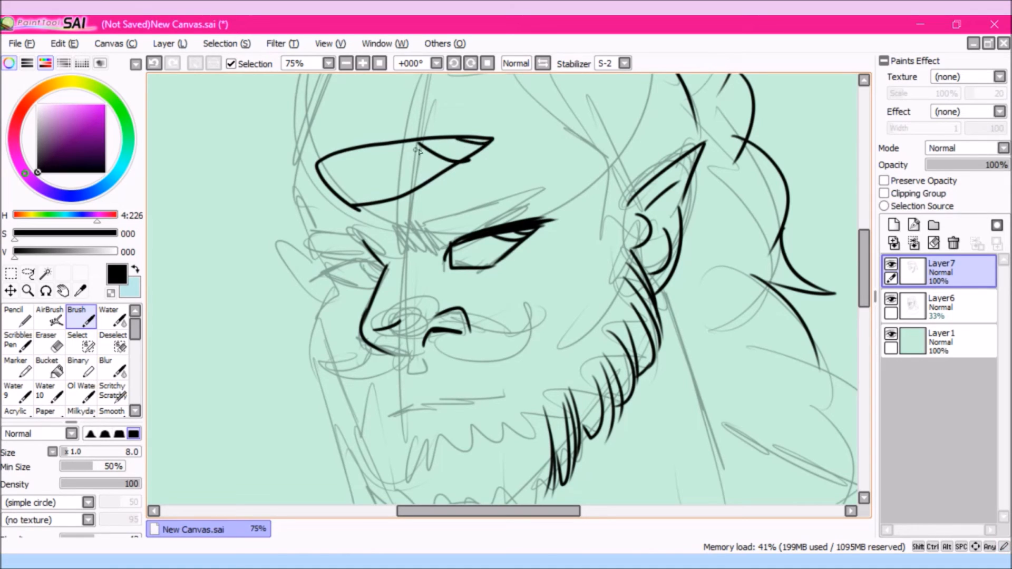
pyautogui.hotkey('ctrl', 'z')
pyautogui.hotkey('ctrl', 'z')
# Thicken the forehead eye's upper lid with repeated tapered strokes out to its pointed corner.
pyautogui.moveTo(319, 165)
pyautogui.mouseDown()
pyautogui.moveTo(476, 133)
pyautogui.moveTo(337, 156)
pyautogui.moveTo(448, 136)
pyautogui.moveTo(490, 141)
pyautogui.mouseUp()
pyautogui.moveTo(379, 152)
pyautogui.mouseDown()
pyautogui.moveTo(511, 133)
pyautogui.moveTo(416, 144)
pyautogui.mouseUp()
pyautogui.moveTo(320, 163); pyautogui.dragTo(364, 149)
pyautogui.moveTo(333, 158); pyautogui.dragTo(370, 151)
pyautogui.moveTo(319, 176)
pyautogui.mouseDown()
pyautogui.moveTo(322, 163)
pyautogui.moveTo(321, 175)
pyautogui.mouseUp()
pyautogui.moveTo(425, 149)
pyautogui.mouseDown()
pyautogui.moveTo(464, 162)
pyautogui.moveTo(460, 148)
pyautogui.moveTo(493, 138)
pyautogui.mouseUp()
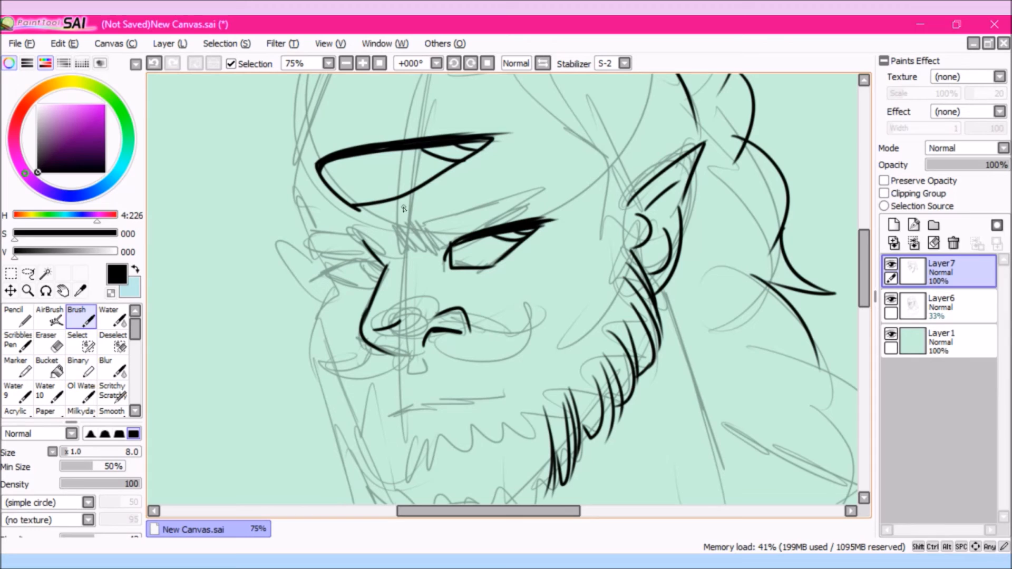
# Ink the outline of a thick, slanted eyebrow directly above the eye beside the nose.
pyautogui.moveTo(409, 255)
pyautogui.mouseDown()
pyautogui.moveTo(392, 226)
pyautogui.moveTo(544, 184)
pyautogui.mouseUp()
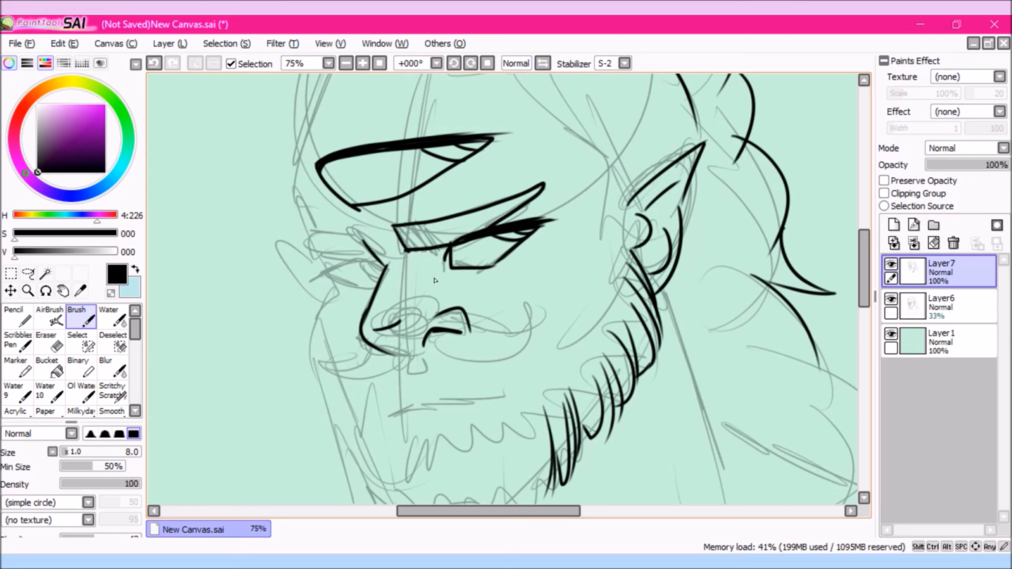
pyautogui.click(50, 369)
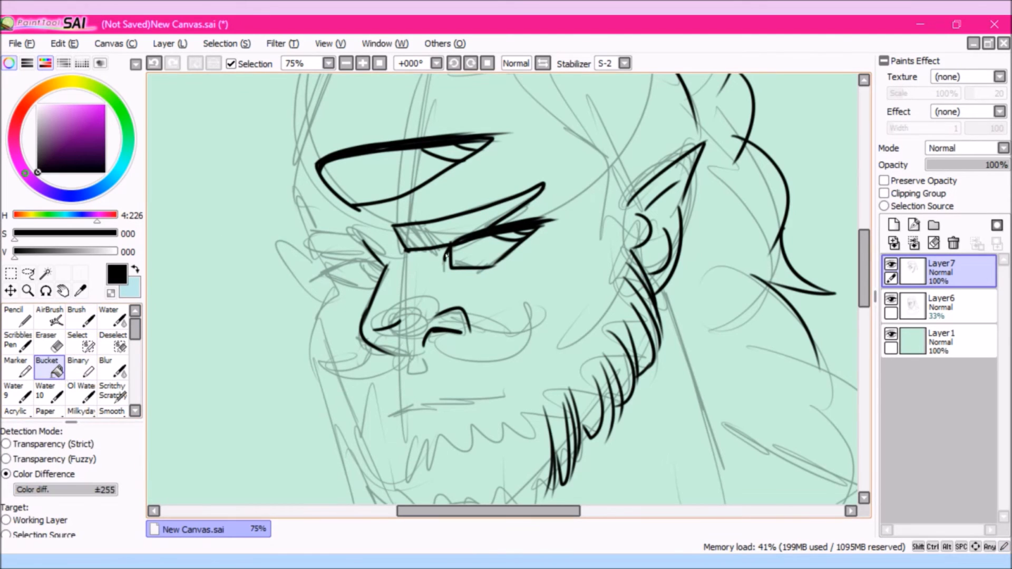
pyautogui.click(454, 236)
pyautogui.hotkey('ctrl', 'z')
# Fill the outlined eyebrow solid black with the Brush at size 19, and reduce the brush size to 11.
pyautogui.click(82, 318)
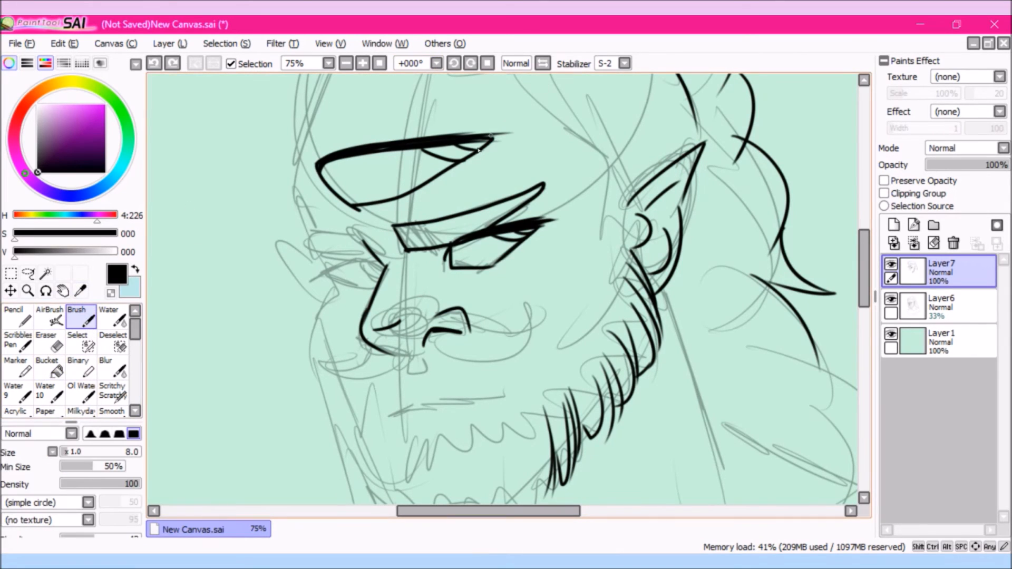
pyautogui.click(90, 452)
pyautogui.moveTo(416, 238)
pyautogui.mouseDown()
pyautogui.moveTo(397, 228)
pyautogui.moveTo(471, 230)
pyautogui.moveTo(437, 232)
pyautogui.moveTo(534, 196)
pyautogui.moveTo(474, 231)
pyautogui.mouseUp()
pyautogui.click(81, 453)
pyautogui.moveTo(510, 202); pyautogui.dragTo(487, 216)
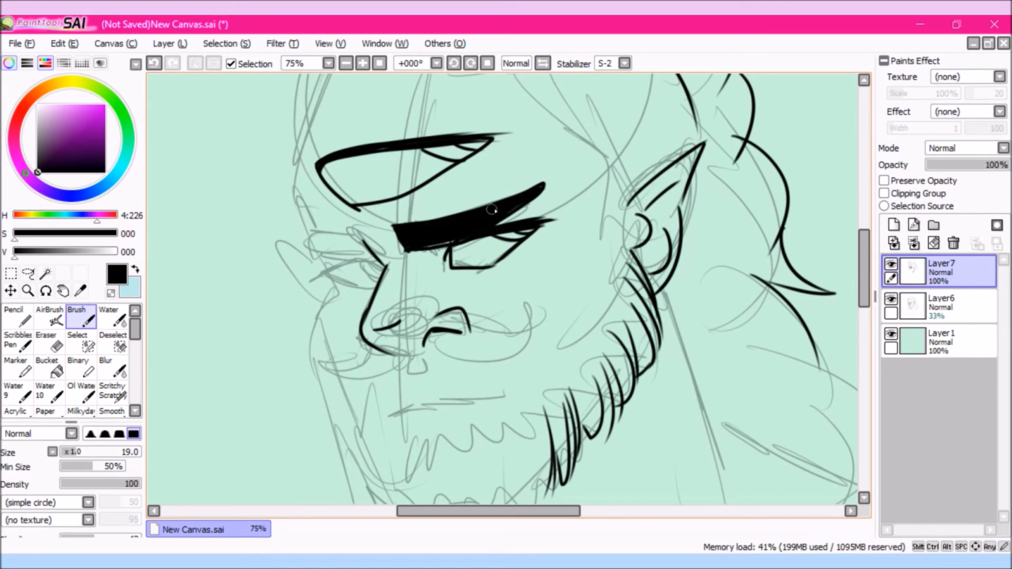
pyautogui.moveTo(431, 240); pyautogui.dragTo(452, 233)
pyautogui.moveTo(74, 449); pyautogui.dragTo(77, 452)
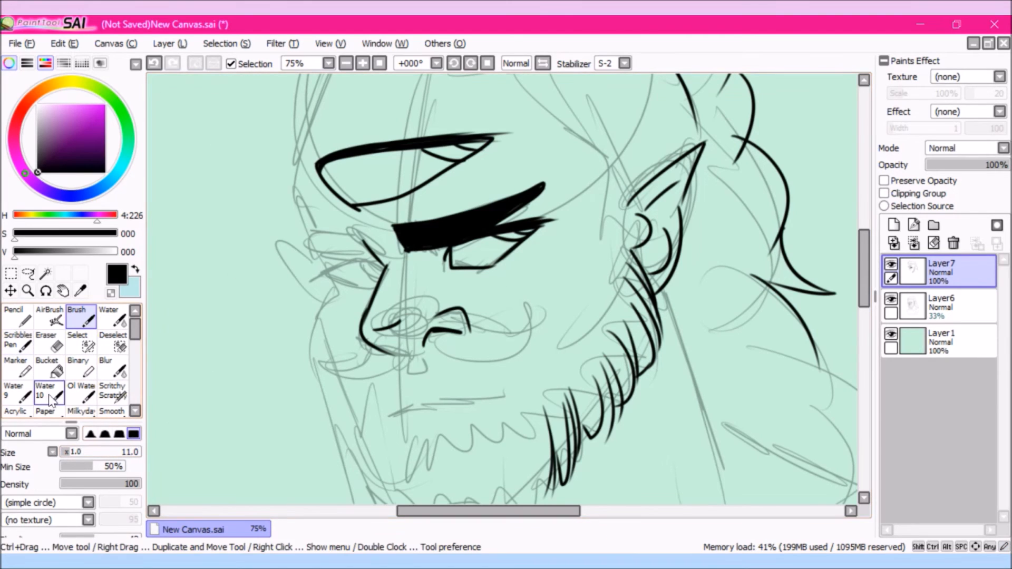
# Cut thin hair-like gaps along the black eyebrow with the Eraser at size 5 and the hardest edge shape.
pyautogui.click(47, 343)
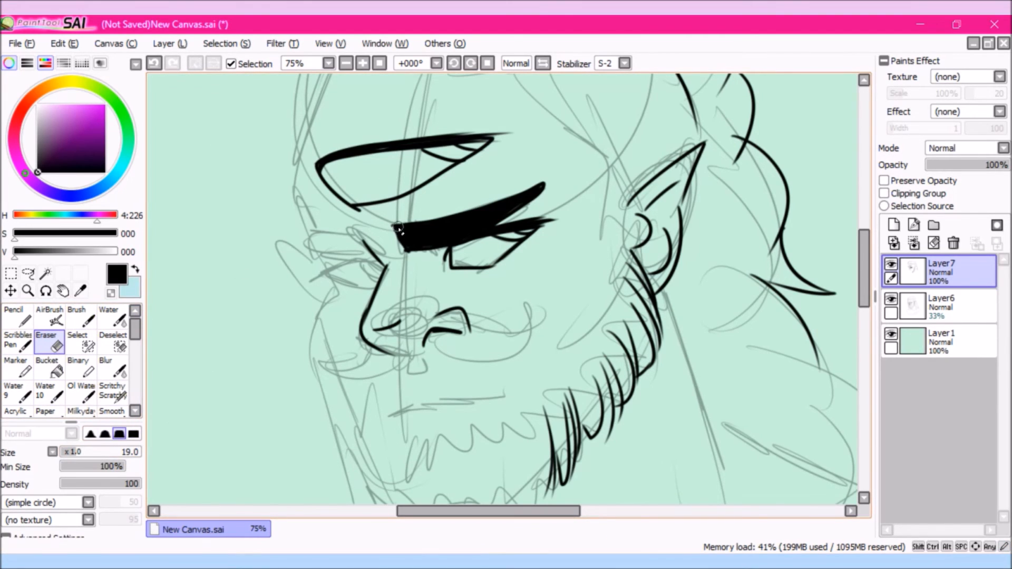
pyautogui.moveTo(72, 453); pyautogui.dragTo(69, 454)
pyautogui.hotkey('ctrl', 'z')
pyautogui.click(134, 435)
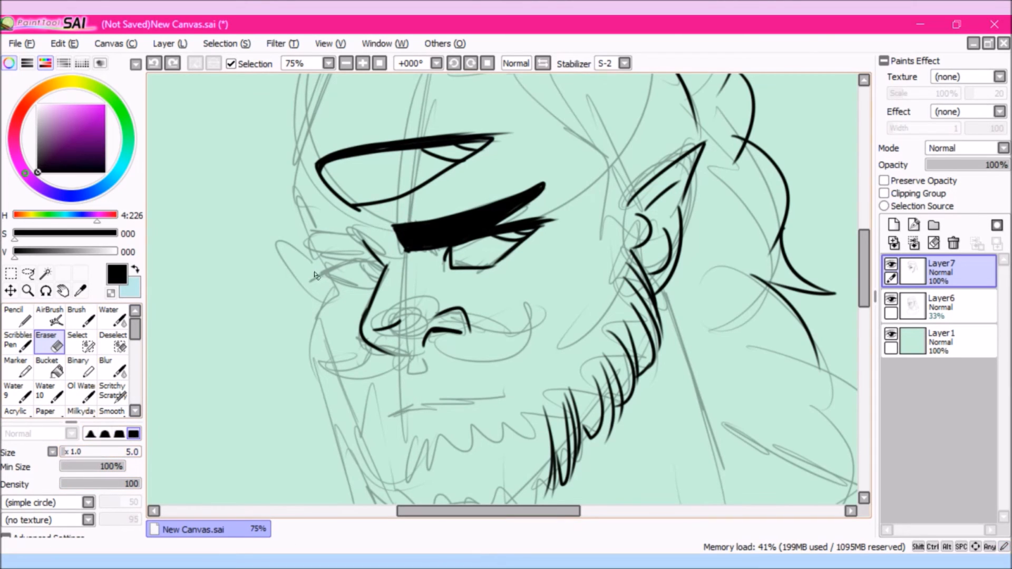
pyautogui.moveTo(404, 224)
pyautogui.mouseDown()
pyautogui.moveTo(420, 241)
pyautogui.moveTo(412, 216)
pyautogui.mouseUp()
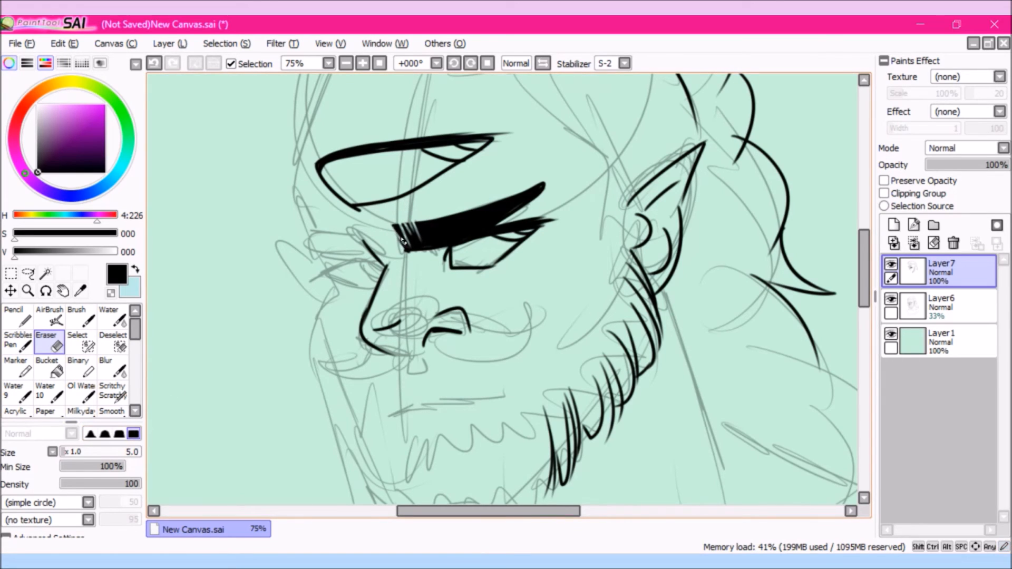
pyautogui.moveTo(443, 243)
pyautogui.mouseDown()
pyautogui.moveTo(438, 228)
pyautogui.moveTo(420, 244)
pyautogui.mouseUp()
pyautogui.moveTo(542, 211)
pyautogui.mouseDown()
pyautogui.moveTo(534, 195)
pyautogui.moveTo(549, 197)
pyautogui.mouseUp()
pyautogui.moveTo(530, 178); pyautogui.dragTo(559, 206)
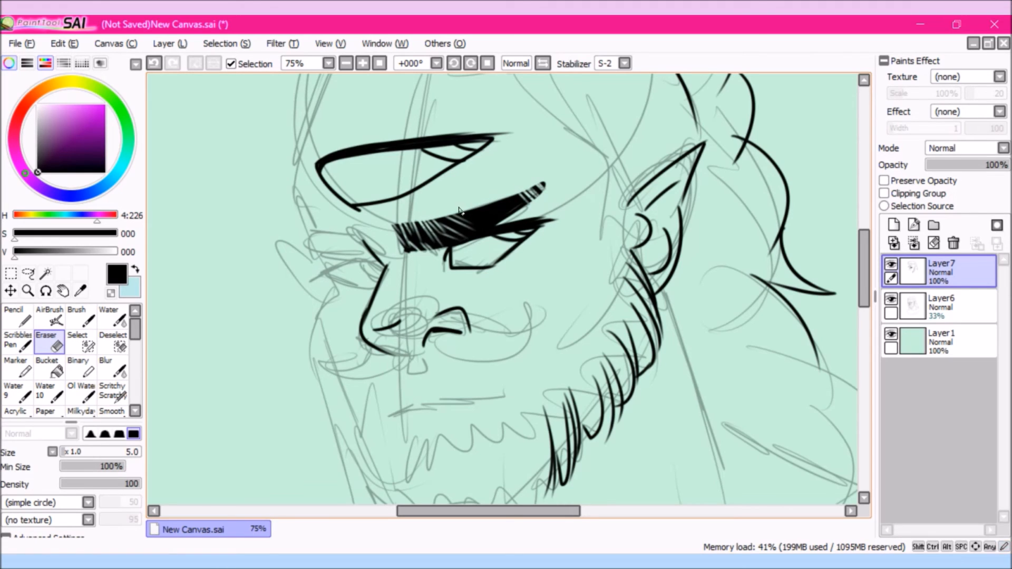
pyautogui.moveTo(490, 225)
pyautogui.mouseDown()
pyautogui.moveTo(488, 193)
pyautogui.moveTo(510, 213)
pyautogui.mouseUp()
pyautogui.moveTo(509, 198); pyautogui.dragTo(523, 206)
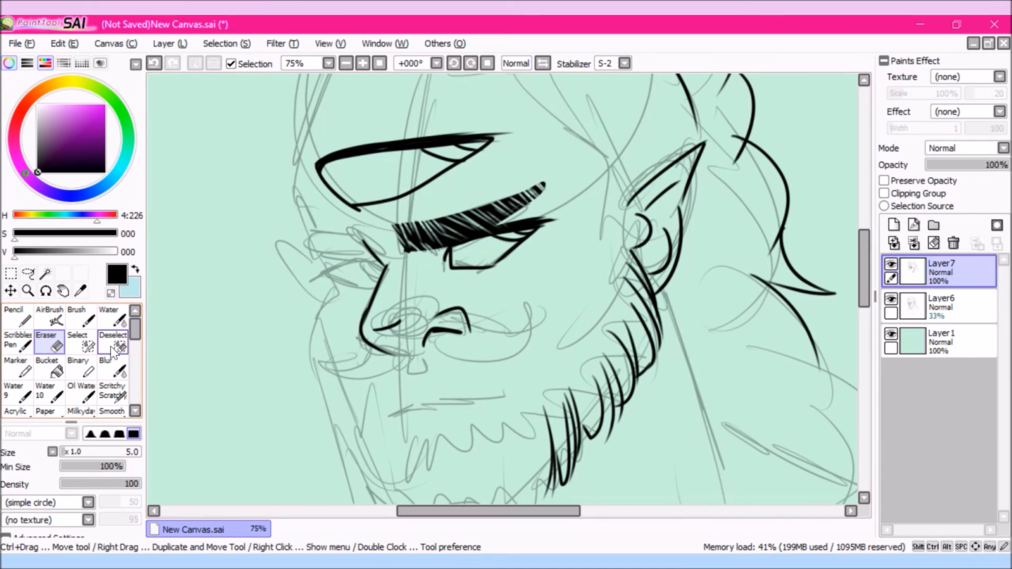
# Add short hair strands sticking out along the eyebrow's edges with the Brush at size 11.
pyautogui.click(79, 318)
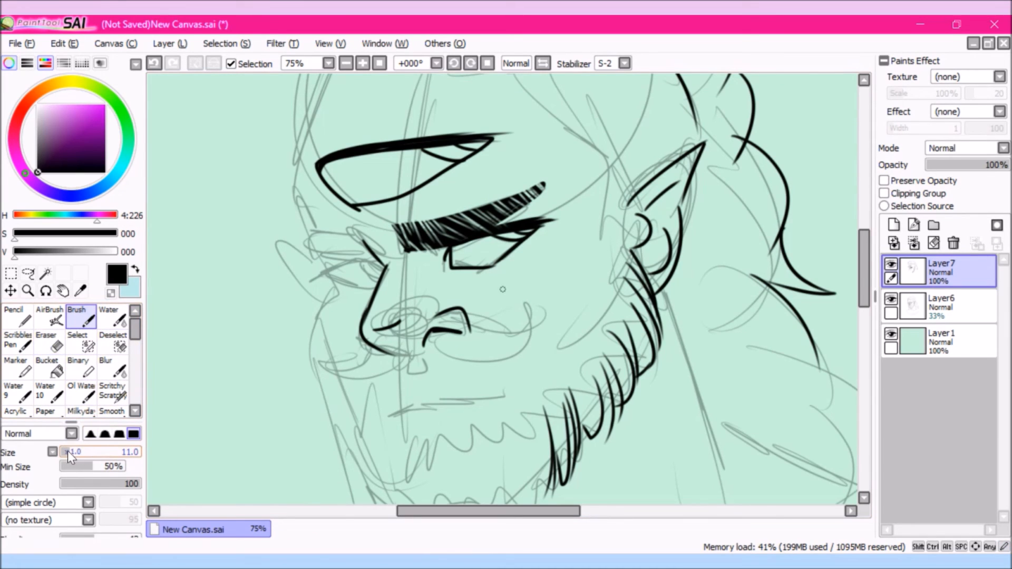
pyautogui.moveTo(429, 238); pyautogui.dragTo(416, 232)
pyautogui.moveTo(529, 199); pyautogui.dragTo(516, 184)
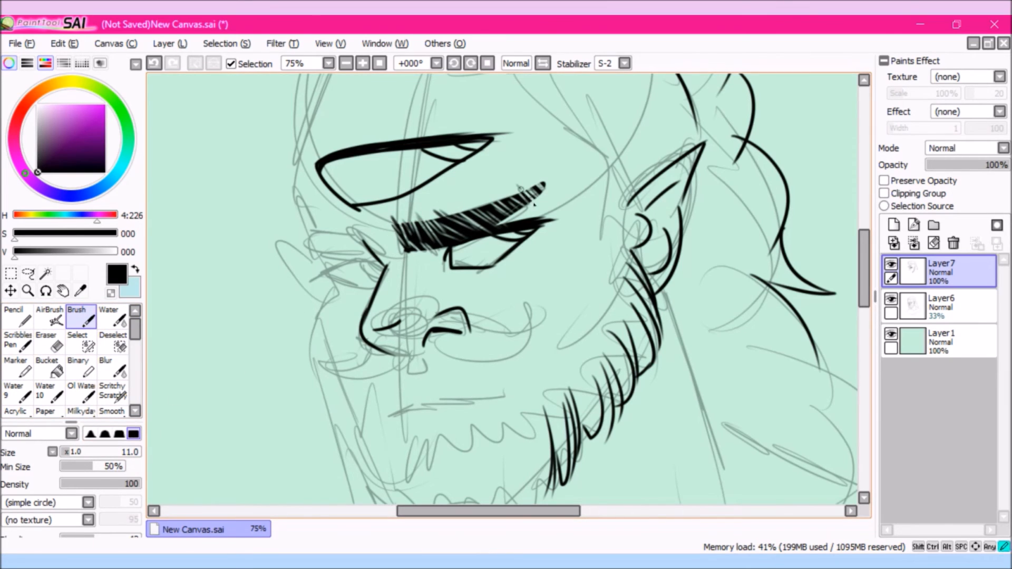
pyautogui.moveTo(402, 249)
pyautogui.mouseDown()
pyautogui.moveTo(383, 230)
pyautogui.moveTo(408, 252)
pyautogui.mouseUp()
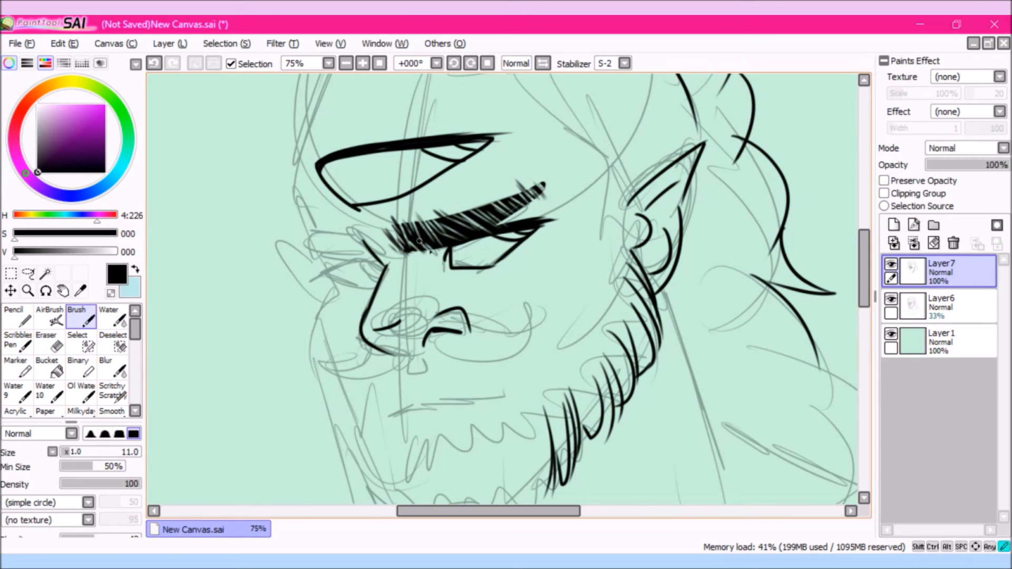
# Ink both halves of the curled moustache beneath the nose, with hair lines inside.
pyautogui.moveTo(862, 269); pyautogui.dragTo(859, 275)
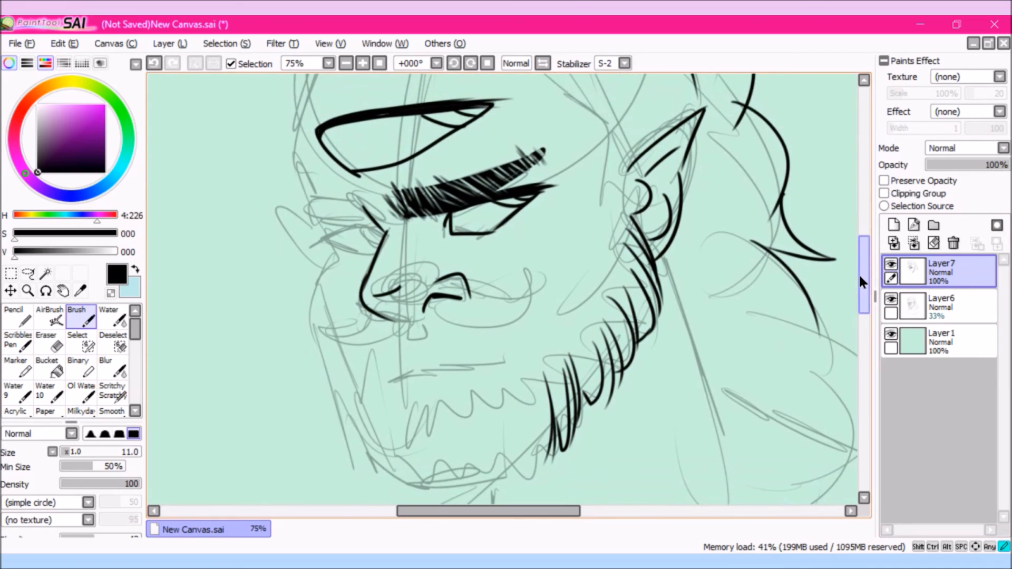
pyautogui.hotkey('ctrl', '-')
pyautogui.hotkey('ctrl', '-')
pyautogui.hotkey('ctrl', '-')
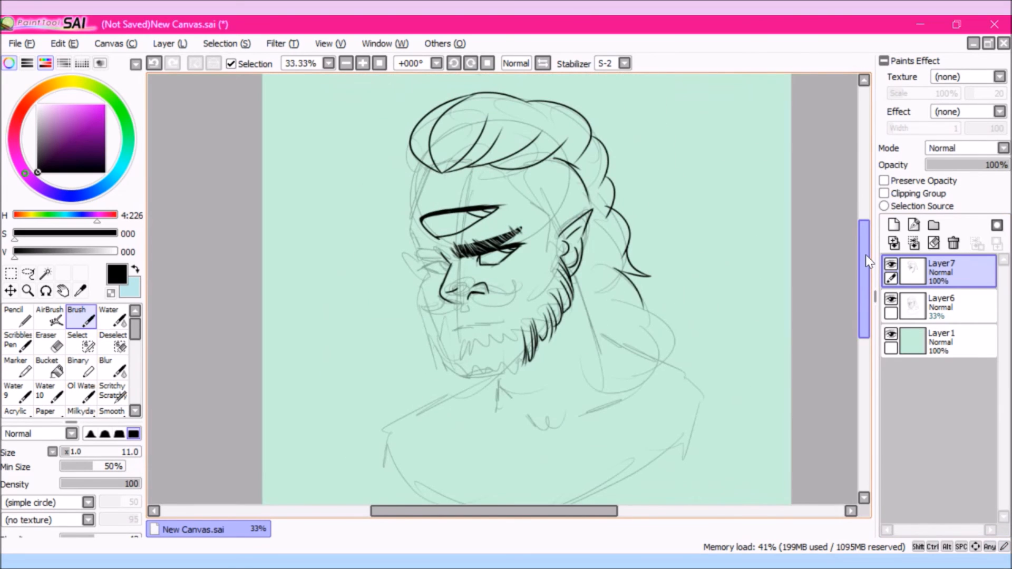
pyautogui.hotkey('ctrl', '+')
pyautogui.hotkey('ctrl', '+')
pyautogui.hotkey('ctrl', '+')
pyautogui.hotkey('ctrl', '-')
pyautogui.moveTo(423, 299)
pyautogui.mouseDown()
pyautogui.moveTo(472, 327)
pyautogui.moveTo(486, 302)
pyautogui.mouseUp()
pyautogui.moveTo(478, 297)
pyautogui.mouseDown()
pyautogui.moveTo(525, 319)
pyautogui.moveTo(530, 273)
pyautogui.moveTo(489, 341)
pyautogui.mouseUp()
pyautogui.moveTo(426, 310); pyautogui.dragTo(491, 341)
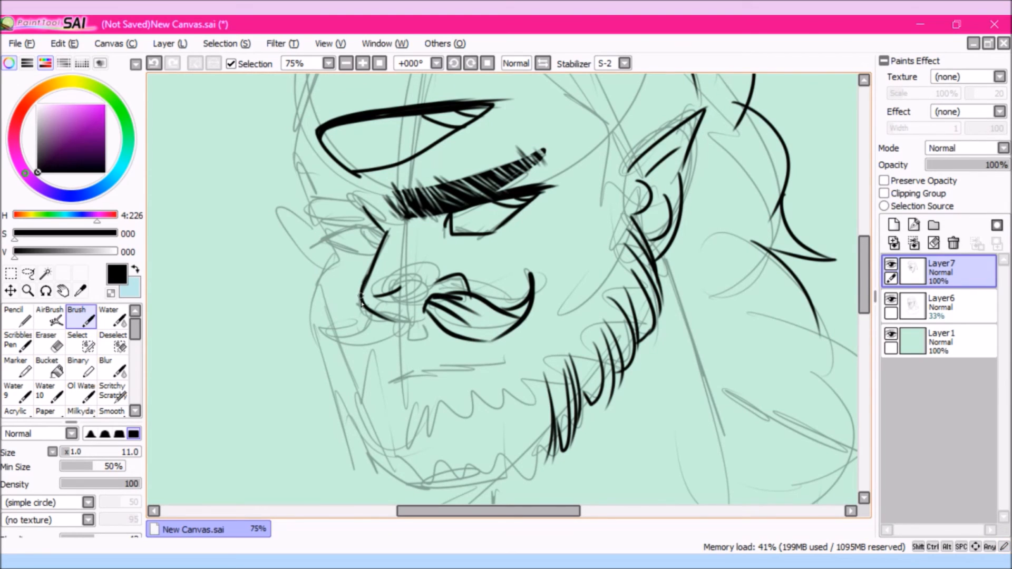
pyautogui.moveTo(400, 326); pyautogui.dragTo(364, 349)
pyautogui.moveTo(373, 310)
pyautogui.mouseDown()
pyautogui.moveTo(363, 332)
pyautogui.moveTo(320, 338)
pyautogui.moveTo(373, 349)
pyautogui.mouseUp()
# Ink the front edge of the forehead below the hair lock, and check the line art by hiding and reshowing Layer6.
pyautogui.scroll(-3, 479, 331)
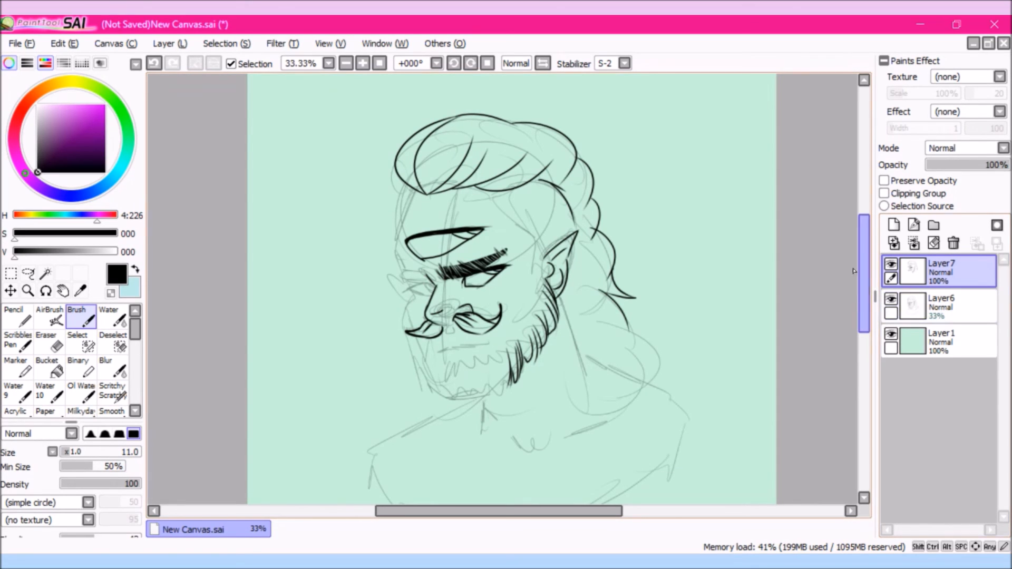
pyautogui.moveTo(394, 242); pyautogui.dragTo(394, 239)
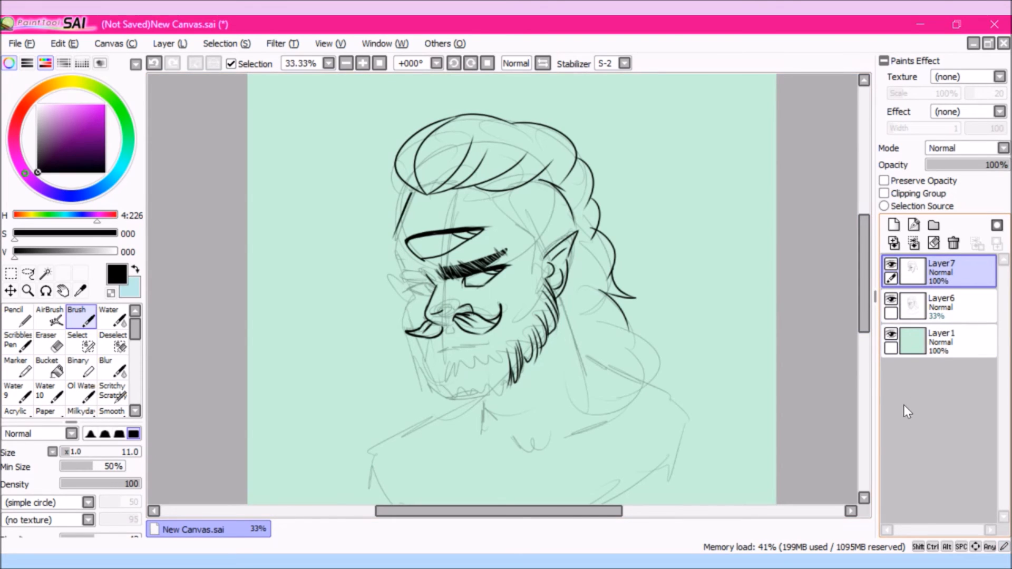
pyautogui.click(891, 299)
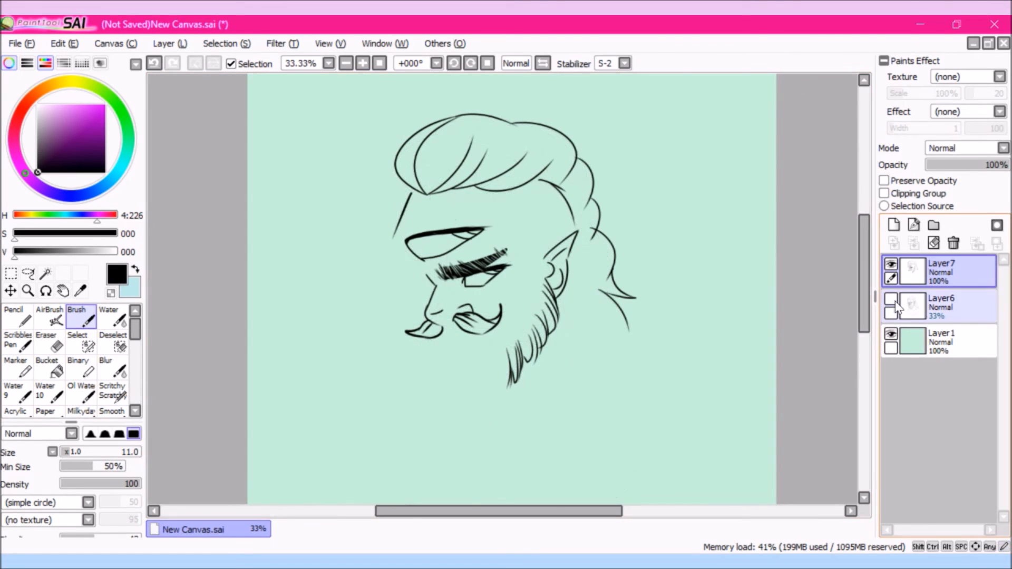
pyautogui.click(891, 299)
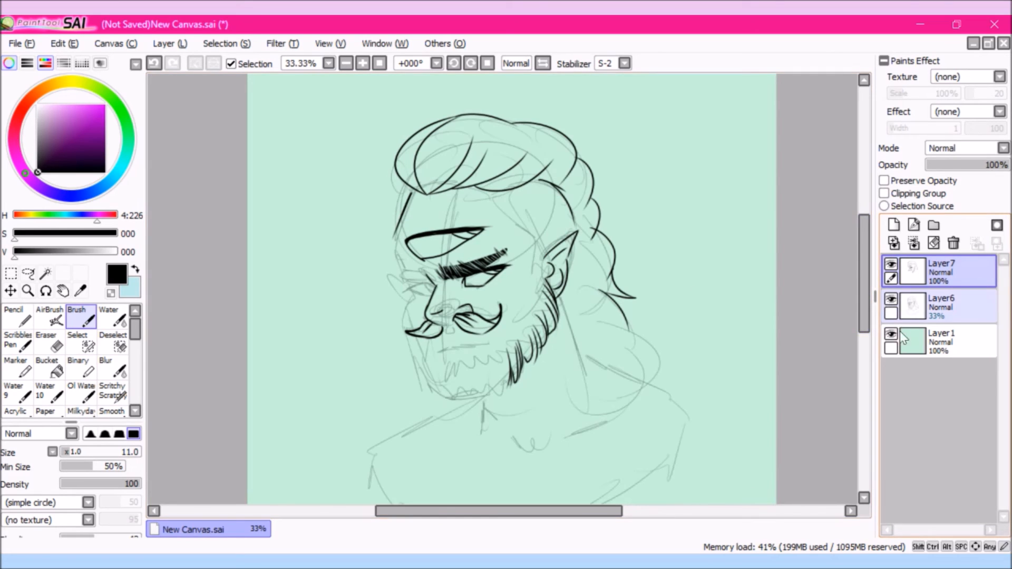
# Add a new layer above Layer6 and move it to the top of the layer stack, above Layer7.
pyautogui.moveTo(865, 260); pyautogui.dragTo(862, 271)
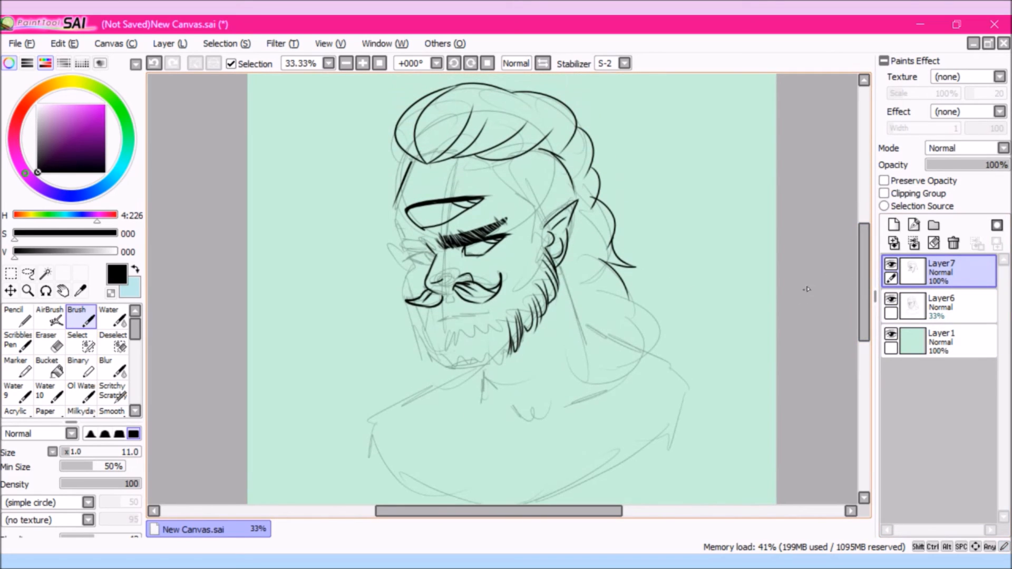
pyautogui.click(941, 305)
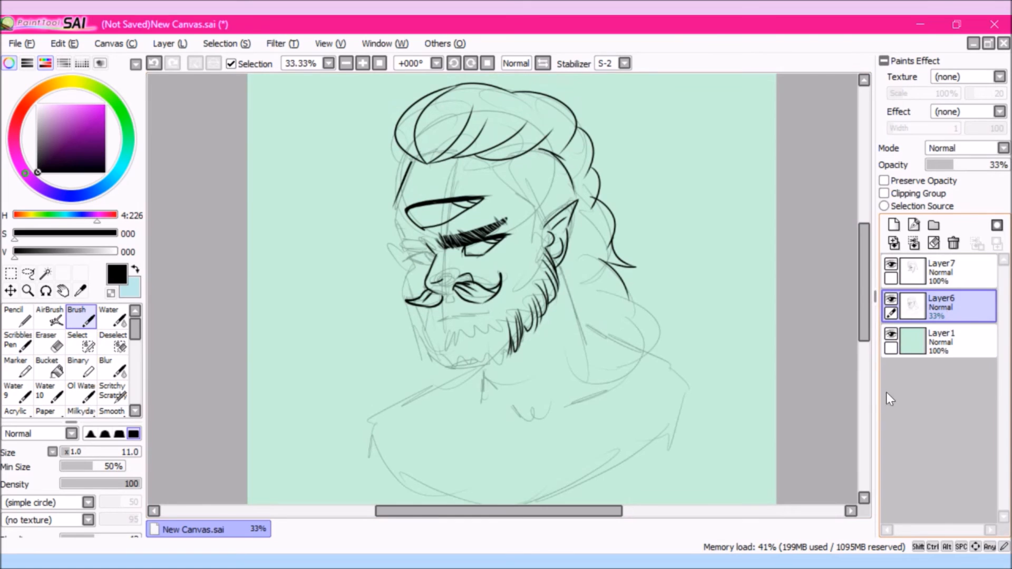
pyautogui.click(893, 227)
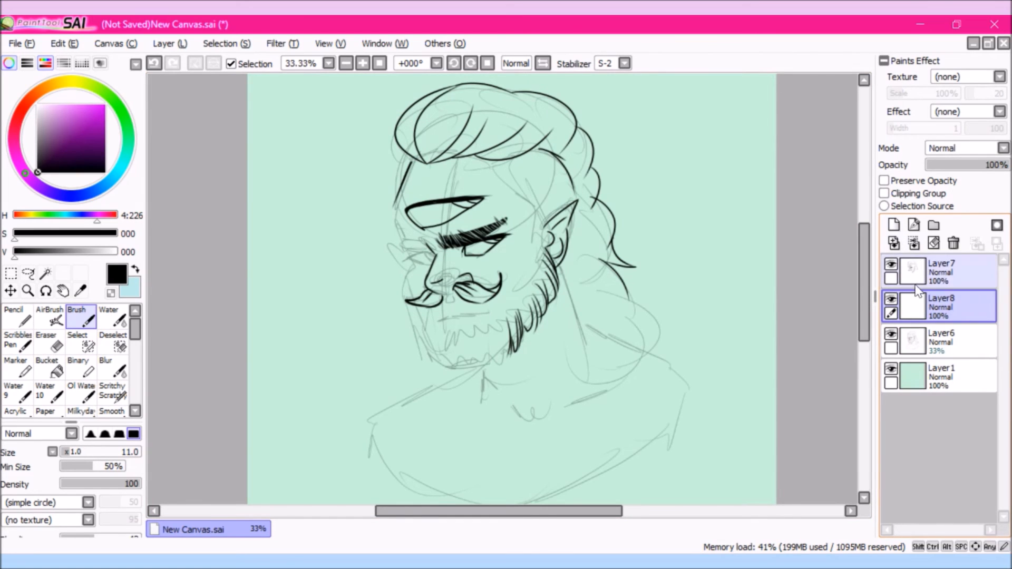
pyautogui.moveTo(862, 290); pyautogui.dragTo(863, 294)
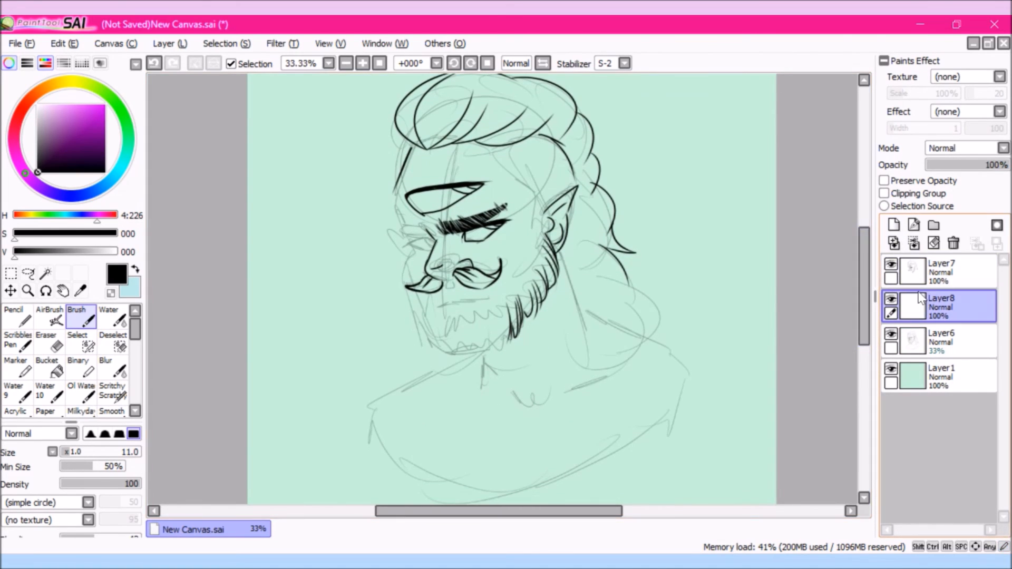
pyautogui.moveTo(943, 302); pyautogui.dragTo(941, 268)
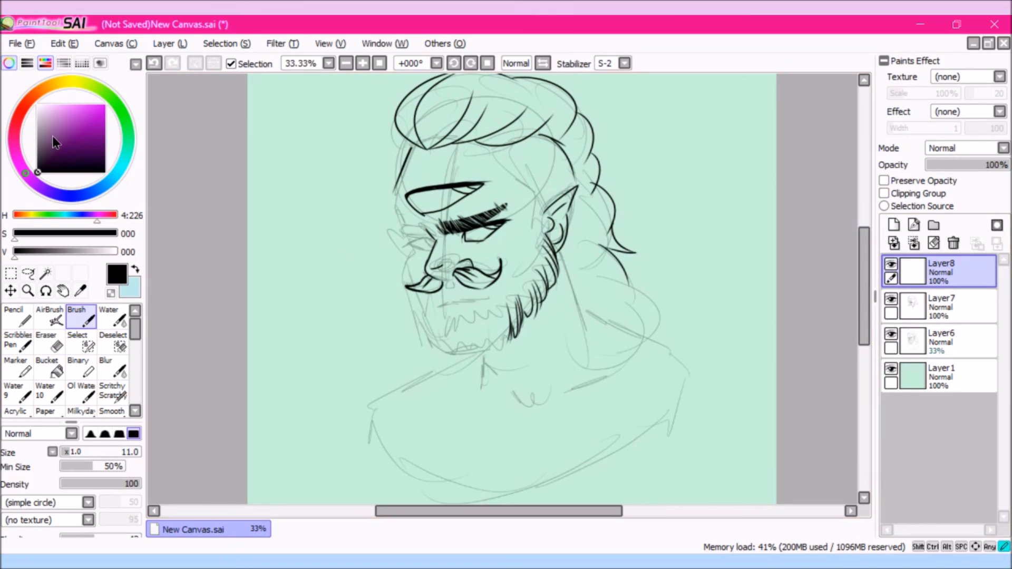
# Pick a muted greyish brown (H 091, S 024, V 165) and set the Brush size to 50.
pyautogui.click(52, 85)
pyautogui.moveTo(52, 85); pyautogui.dragTo(51, 85)
pyautogui.moveTo(53, 125)
pyautogui.mouseDown()
pyautogui.moveTo(57, 115)
pyautogui.moveTo(67, 126)
pyautogui.mouseUp()
pyautogui.moveTo(51, 84)
pyautogui.mouseDown()
pyautogui.moveTo(44, 90)
pyautogui.moveTo(66, 132)
pyautogui.moveTo(61, 115)
pyautogui.moveTo(49, 125)
pyautogui.mouseUp()
pyautogui.click(40, 97)
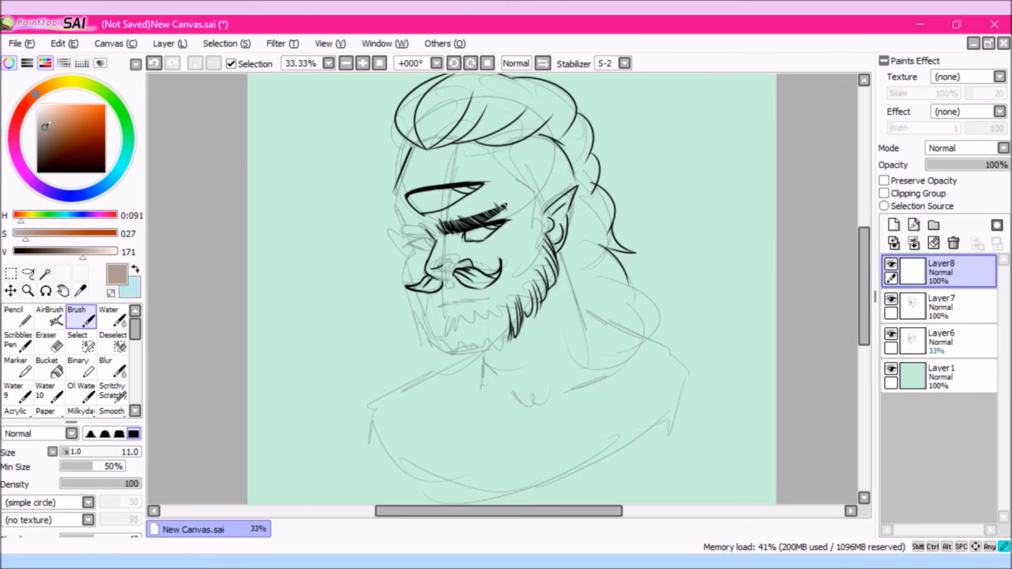
pyautogui.click(80, 452)
pyautogui.moveTo(83, 451); pyautogui.dragTo(100, 451)
# Scribble a test stroke across the forehead on Layer8, undo it and move Layer8 beneath Layer7.
pyautogui.moveTo(396, 191)
pyautogui.mouseDown()
pyautogui.moveTo(391, 172)
pyautogui.moveTo(414, 145)
pyautogui.moveTo(506, 134)
pyautogui.moveTo(563, 150)
pyautogui.moveTo(576, 192)
pyautogui.mouseUp()
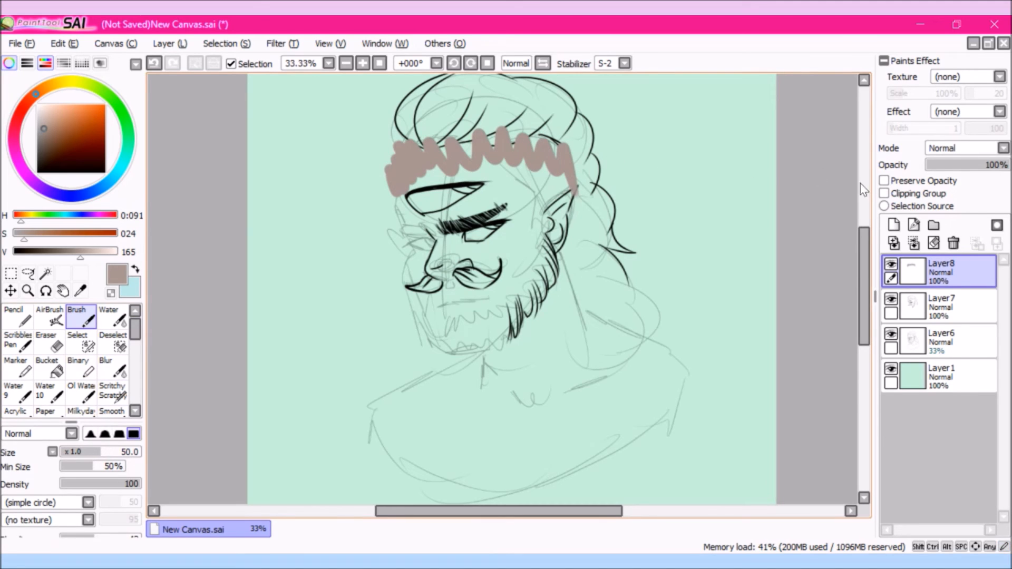
pyautogui.hotkey('ctrl', 'z')
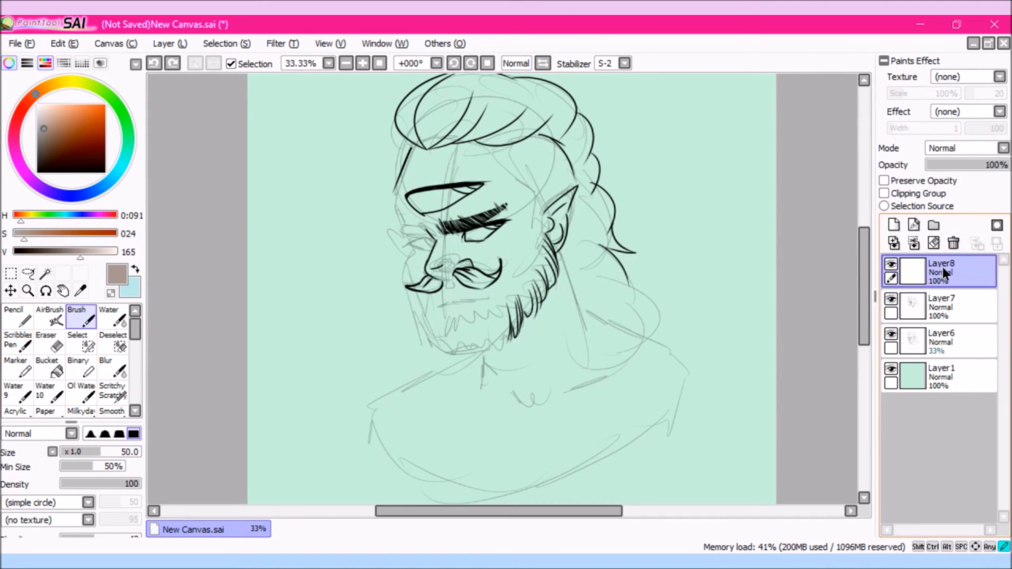
pyautogui.moveTo(943, 267); pyautogui.dragTo(953, 310)
# Set the Stabilizer to 0 and move Layer8 beneath the sketch layer, Layer6, leaving no test stroke on it.
pyautogui.click(624, 63)
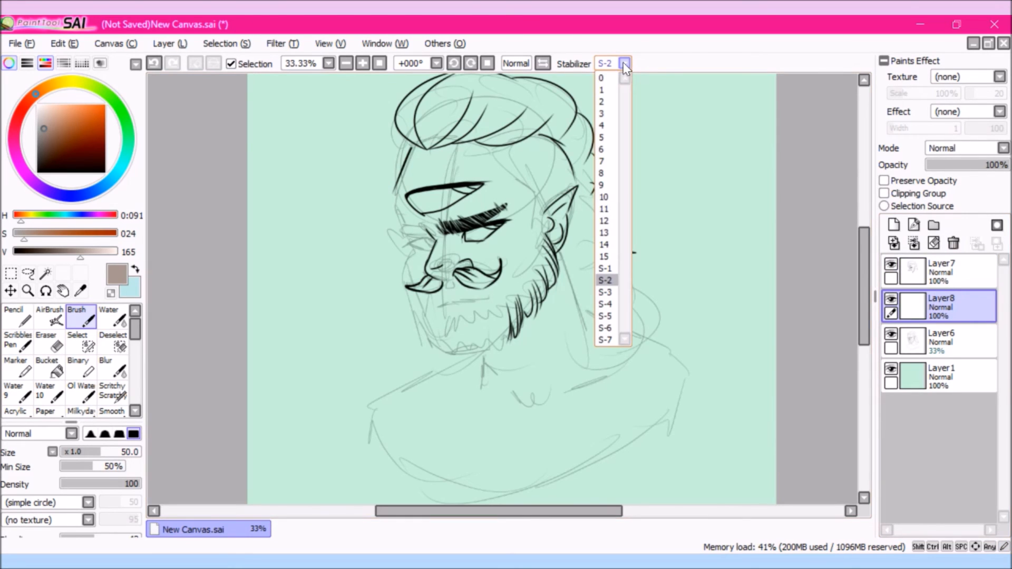
pyautogui.click(607, 74)
pyautogui.moveTo(464, 158)
pyautogui.mouseDown()
pyautogui.moveTo(443, 153)
pyautogui.moveTo(406, 211)
pyautogui.moveTo(591, 232)
pyautogui.moveTo(634, 275)
pyautogui.moveTo(616, 418)
pyautogui.mouseUp()
pyautogui.hotkey('ctrl', 'z')
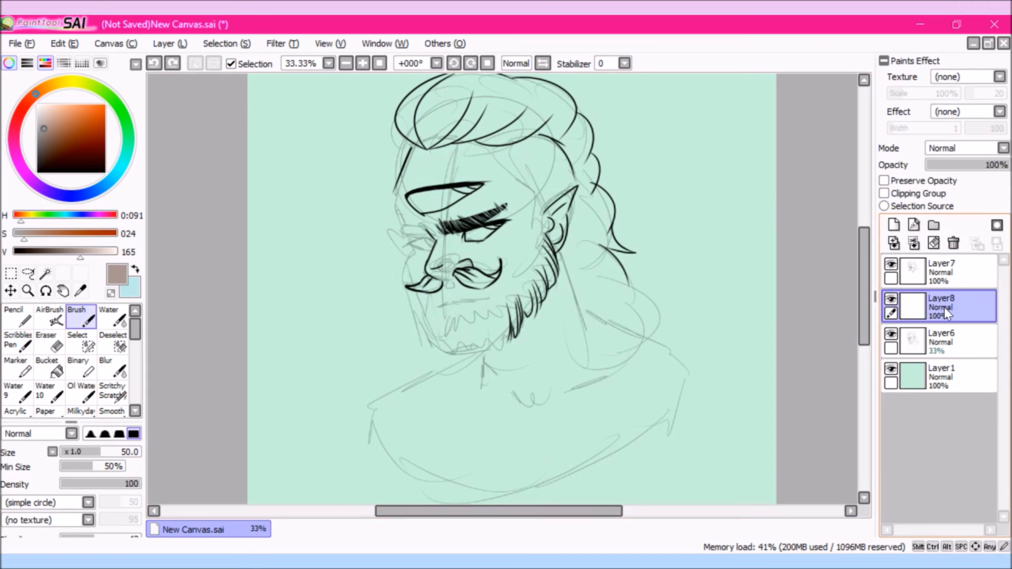
pyautogui.moveTo(944, 308); pyautogui.dragTo(949, 360)
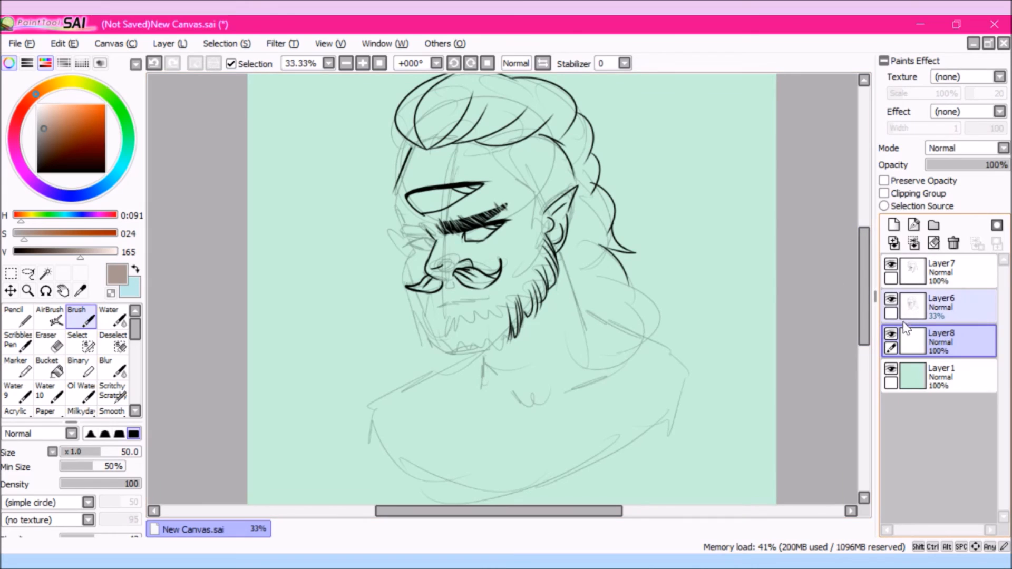
# Paint a flat greyish-brown skin base over the face and both ears on Layer8.
pyautogui.moveTo(407, 182)
pyautogui.mouseDown()
pyautogui.moveTo(415, 156)
pyautogui.moveTo(407, 177)
pyautogui.moveTo(424, 178)
pyautogui.moveTo(438, 159)
pyautogui.moveTo(443, 189)
pyautogui.moveTo(457, 155)
pyautogui.moveTo(471, 172)
pyautogui.moveTo(488, 169)
pyautogui.moveTo(454, 149)
pyautogui.moveTo(508, 170)
pyautogui.moveTo(534, 228)
pyautogui.moveTo(570, 195)
pyautogui.moveTo(554, 224)
pyautogui.moveTo(574, 187)
pyautogui.moveTo(534, 290)
pyautogui.moveTo(520, 268)
pyautogui.moveTo(501, 326)
pyautogui.moveTo(482, 280)
pyautogui.moveTo(477, 333)
pyautogui.moveTo(464, 321)
pyautogui.moveTo(475, 344)
pyautogui.moveTo(458, 349)
pyautogui.moveTo(418, 293)
pyautogui.moveTo(418, 243)
pyautogui.moveTo(402, 204)
pyautogui.moveTo(434, 249)
pyautogui.moveTo(414, 165)
pyautogui.moveTo(421, 226)
pyautogui.moveTo(476, 172)
pyautogui.moveTo(431, 231)
pyautogui.moveTo(501, 184)
pyautogui.moveTo(437, 270)
pyautogui.moveTo(515, 211)
pyautogui.moveTo(451, 304)
pyautogui.moveTo(533, 236)
pyautogui.mouseUp()
pyautogui.moveTo(492, 271)
pyautogui.mouseDown()
pyautogui.moveTo(446, 311)
pyautogui.moveTo(459, 334)
pyautogui.mouseUp()
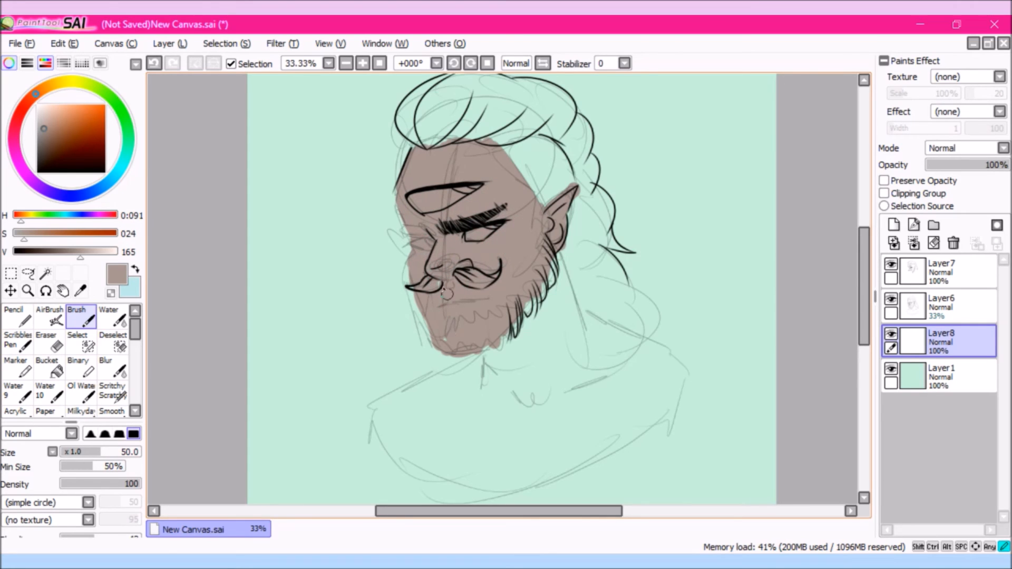
pyautogui.moveTo(400, 247)
pyautogui.mouseDown()
pyautogui.moveTo(393, 227)
pyautogui.moveTo(423, 252)
pyautogui.moveTo(392, 236)
pyautogui.mouseUp()
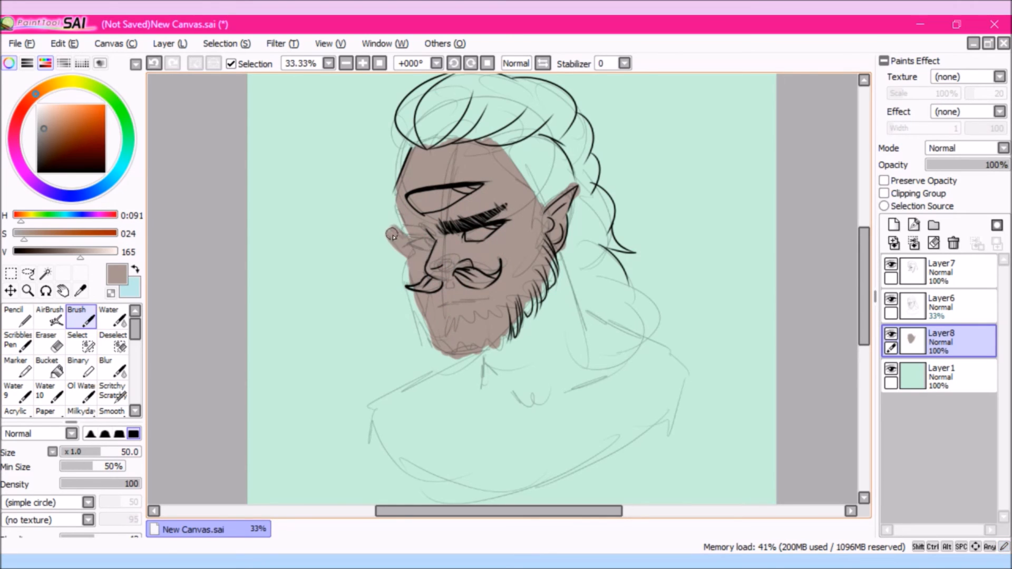
# Outline the neck and shoulders in the skin colour, fill the chest with the Bucket and return to the Brush.
pyautogui.moveTo(490, 356)
pyautogui.mouseDown()
pyautogui.moveTo(488, 372)
pyautogui.moveTo(464, 369)
pyautogui.moveTo(373, 417)
pyautogui.moveTo(469, 477)
pyautogui.moveTo(572, 456)
pyautogui.moveTo(646, 422)
pyautogui.moveTo(642, 361)
pyautogui.moveTo(592, 364)
pyautogui.moveTo(553, 277)
pyautogui.moveTo(548, 298)
pyautogui.moveTo(514, 319)
pyautogui.mouseUp()
pyautogui.click(50, 369)
pyautogui.click(433, 432)
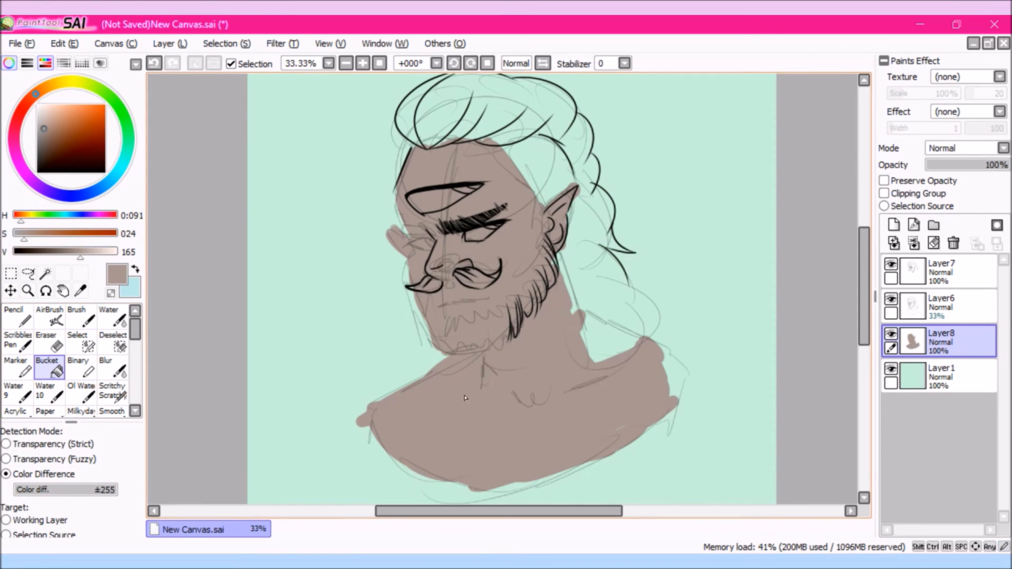
pyautogui.press('b')
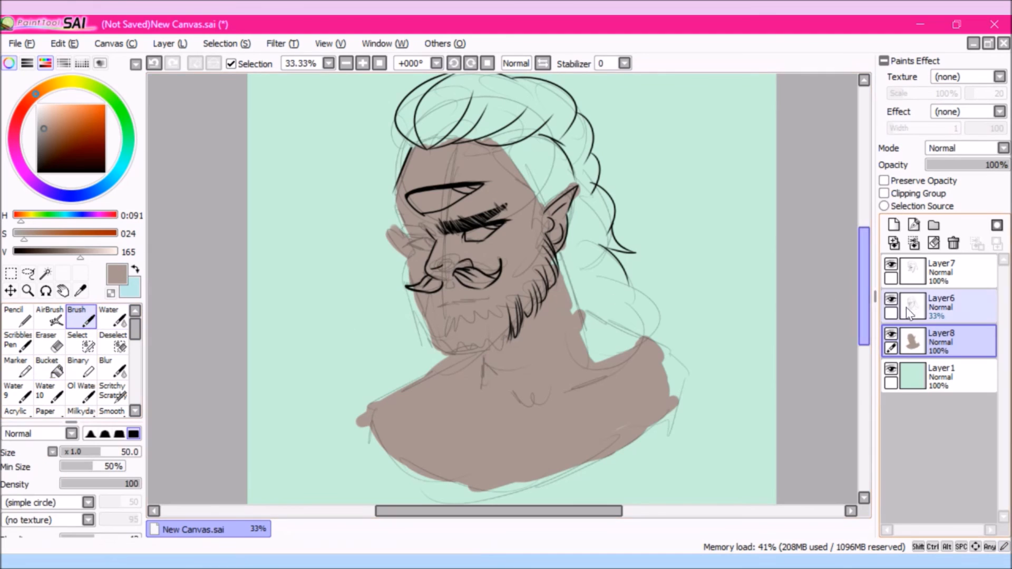
# On a new layer above Layer8, airbrush a brown of saturation 076 at size 180 along the face edges, ear, forehead and front shoulder.
pyautogui.moveTo(866, 277)
pyautogui.mouseDown()
pyautogui.moveTo(857, 270)
pyautogui.moveTo(868, 275)
pyautogui.mouseUp()
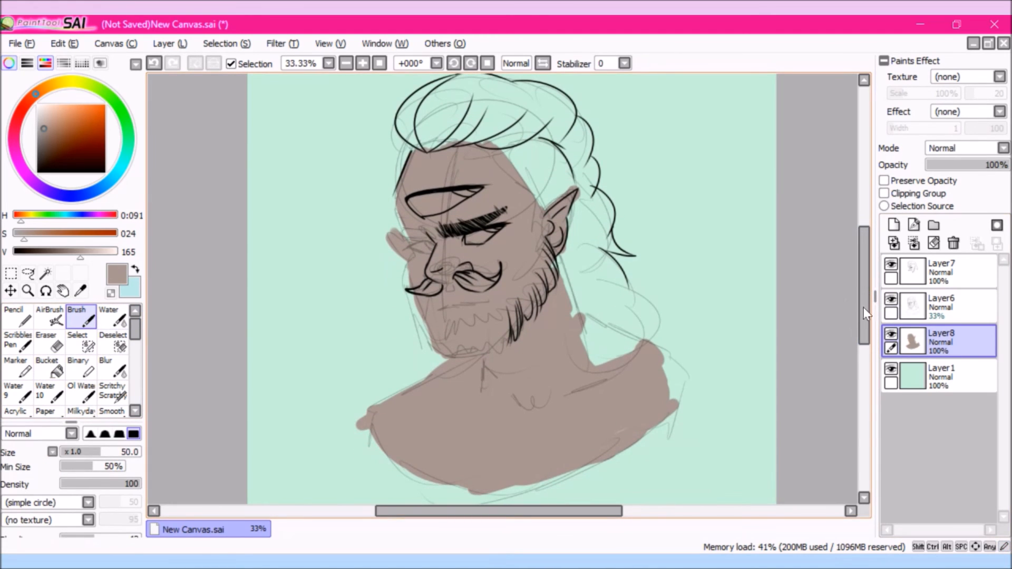
pyautogui.click(894, 226)
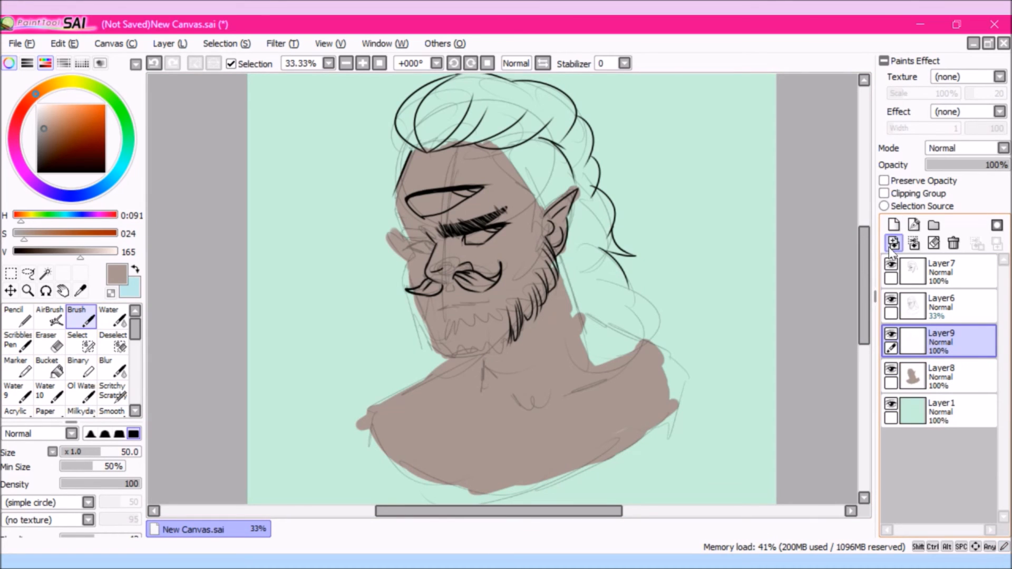
pyautogui.moveTo(33, 236); pyautogui.dragTo(44, 235)
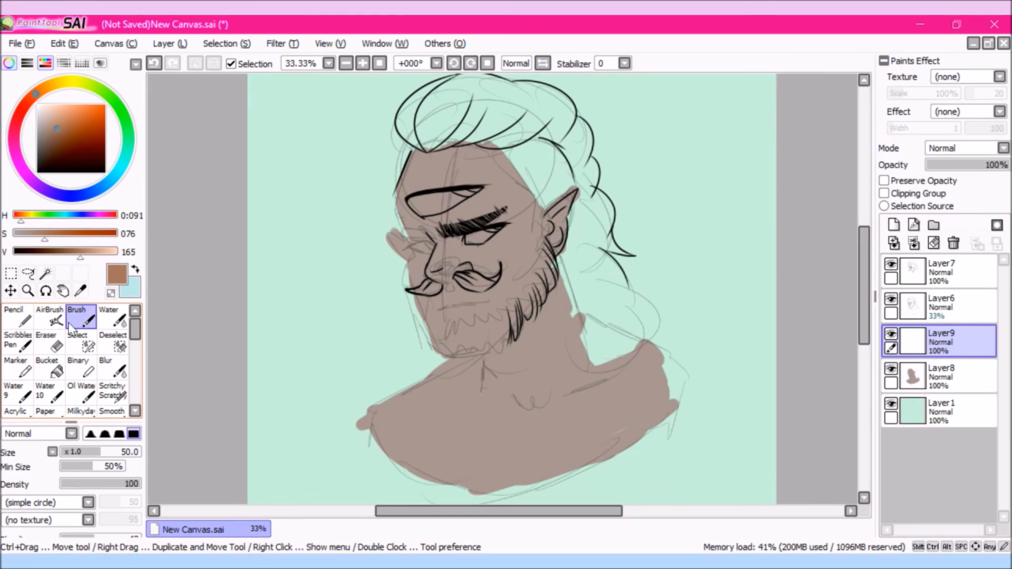
pyautogui.click(50, 317)
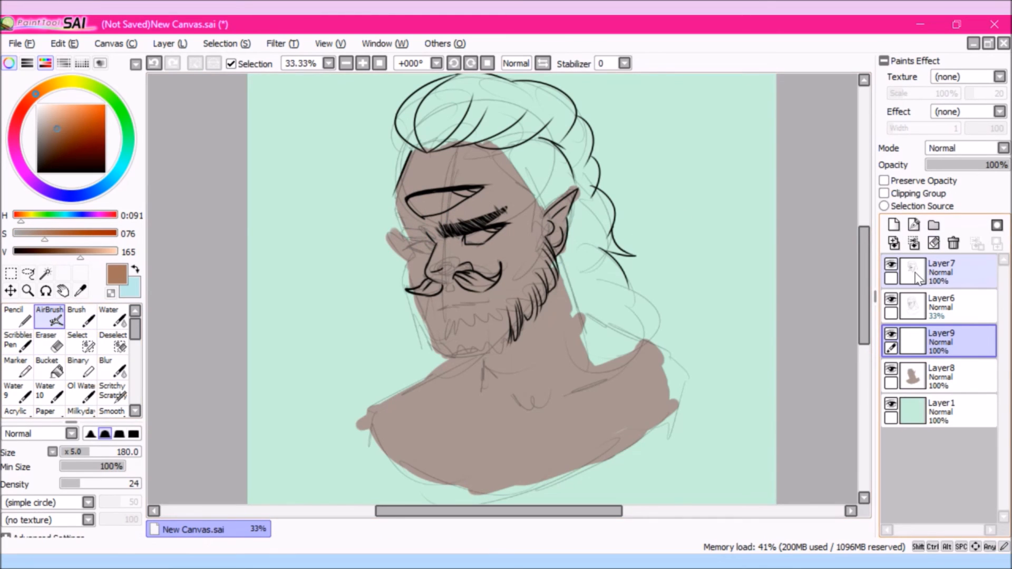
pyautogui.moveTo(428, 150)
pyautogui.mouseDown()
pyautogui.moveTo(400, 185)
pyautogui.moveTo(393, 311)
pyautogui.moveTo(442, 363)
pyautogui.moveTo(417, 392)
pyautogui.moveTo(338, 416)
pyautogui.moveTo(363, 441)
pyautogui.mouseUp()
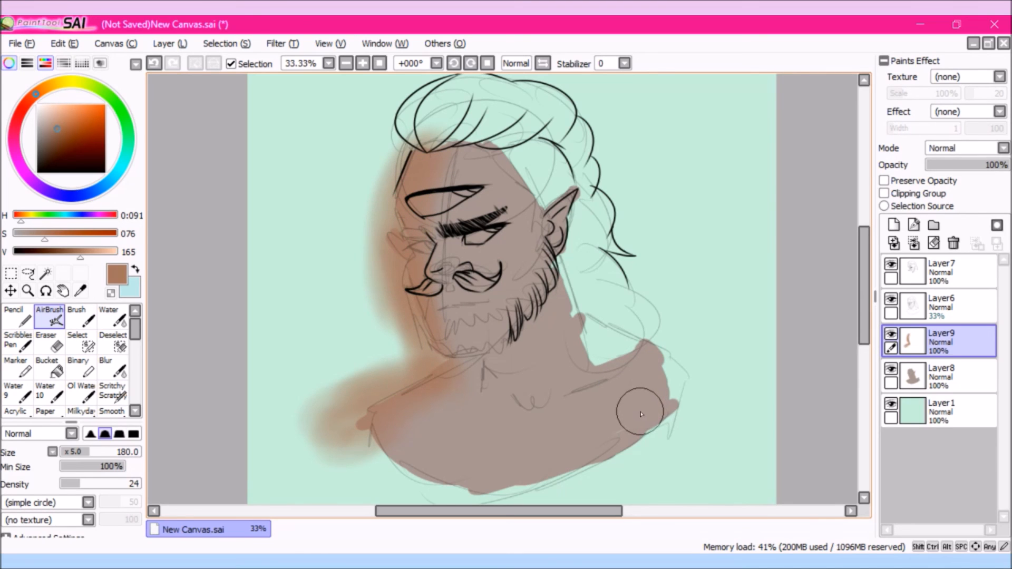
pyautogui.moveTo(525, 255)
pyautogui.mouseDown()
pyautogui.moveTo(578, 177)
pyautogui.moveTo(521, 158)
pyautogui.moveTo(490, 131)
pyautogui.moveTo(585, 235)
pyautogui.mouseUp()
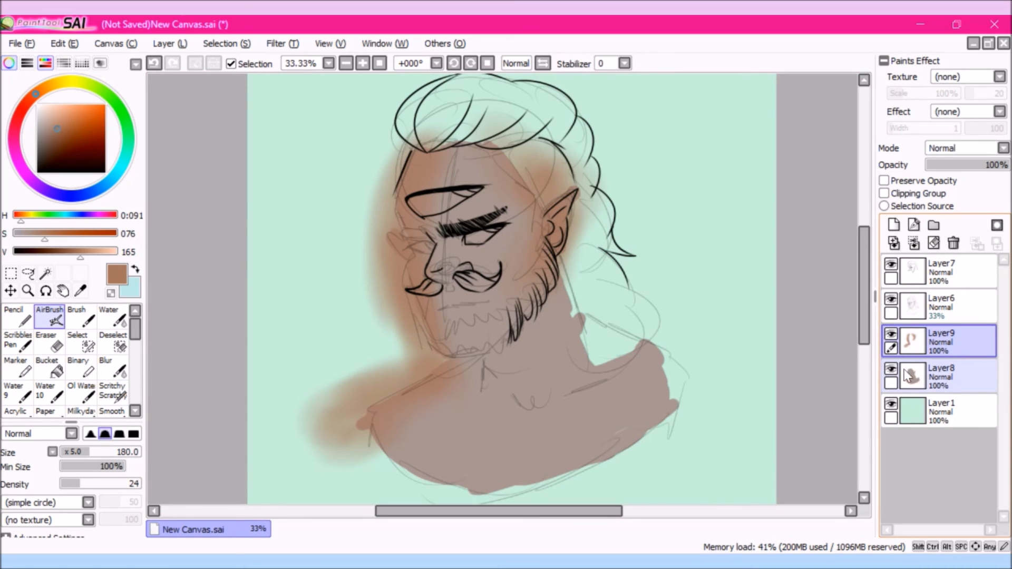
# Clip Layer9 to the skin base and extend the brown airbrush shading over the shoulder, chest edge and neck.
pyautogui.click(885, 194)
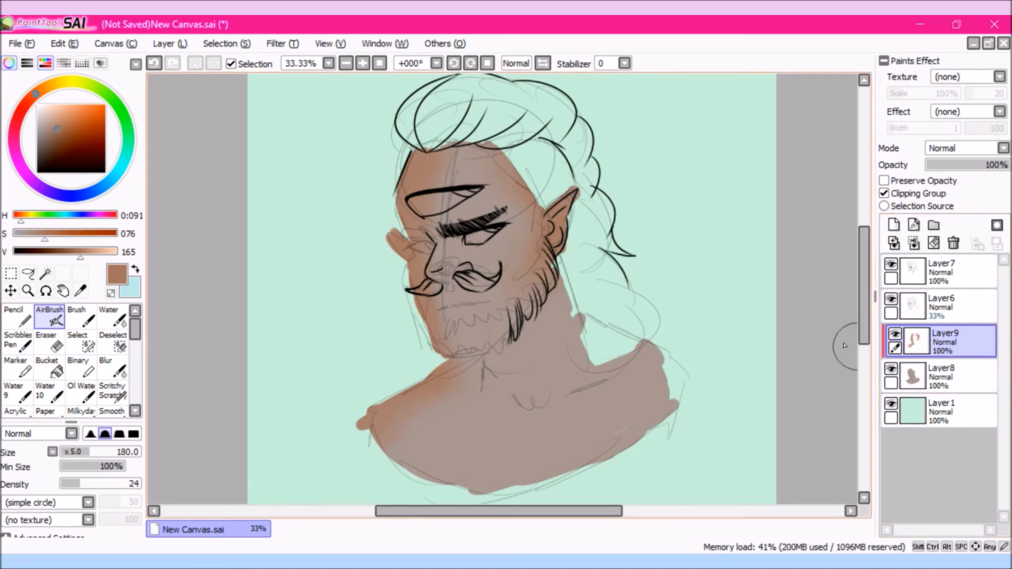
pyautogui.moveTo(448, 390)
pyautogui.mouseDown()
pyautogui.moveTo(390, 437)
pyautogui.moveTo(430, 384)
pyautogui.moveTo(517, 368)
pyautogui.moveTo(507, 341)
pyautogui.moveTo(513, 368)
pyautogui.moveTo(448, 384)
pyautogui.mouseUp()
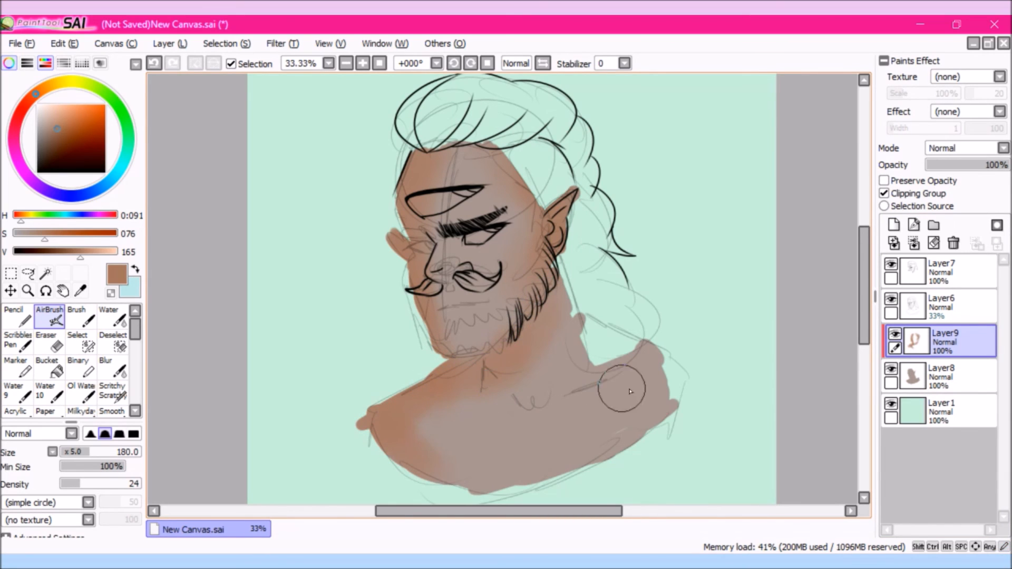
# Move the clipped Layer9 above the line art on Layer7 and airbrush brown over the hair lines.
pyautogui.moveTo(944, 337); pyautogui.dragTo(946, 263)
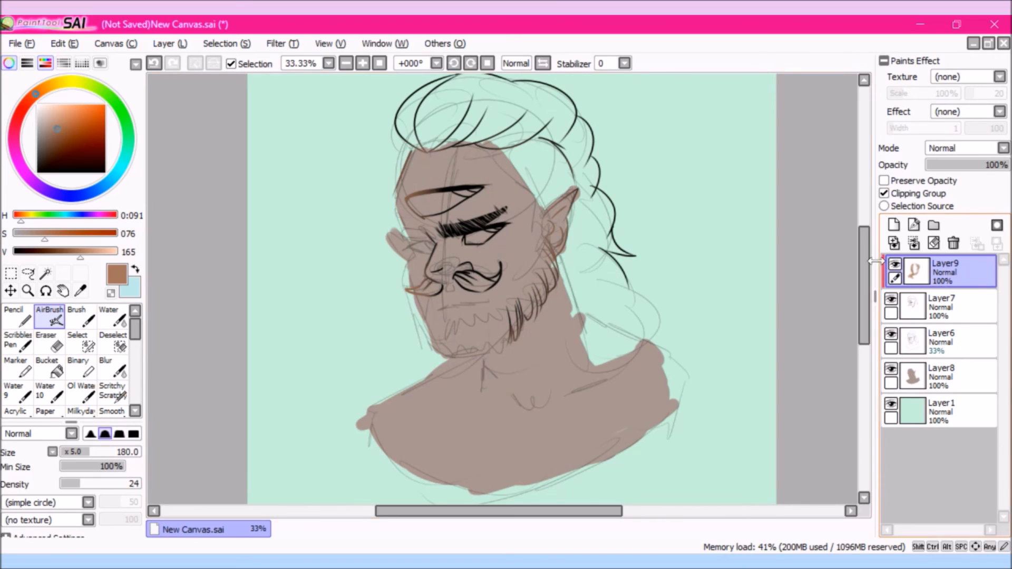
pyautogui.moveTo(601, 168)
pyautogui.mouseDown()
pyautogui.moveTo(640, 265)
pyautogui.moveTo(632, 240)
pyautogui.moveTo(606, 333)
pyautogui.moveTo(616, 235)
pyautogui.moveTo(572, 108)
pyautogui.moveTo(443, 136)
pyautogui.moveTo(455, 107)
pyautogui.moveTo(421, 95)
pyautogui.moveTo(485, 95)
pyautogui.mouseUp()
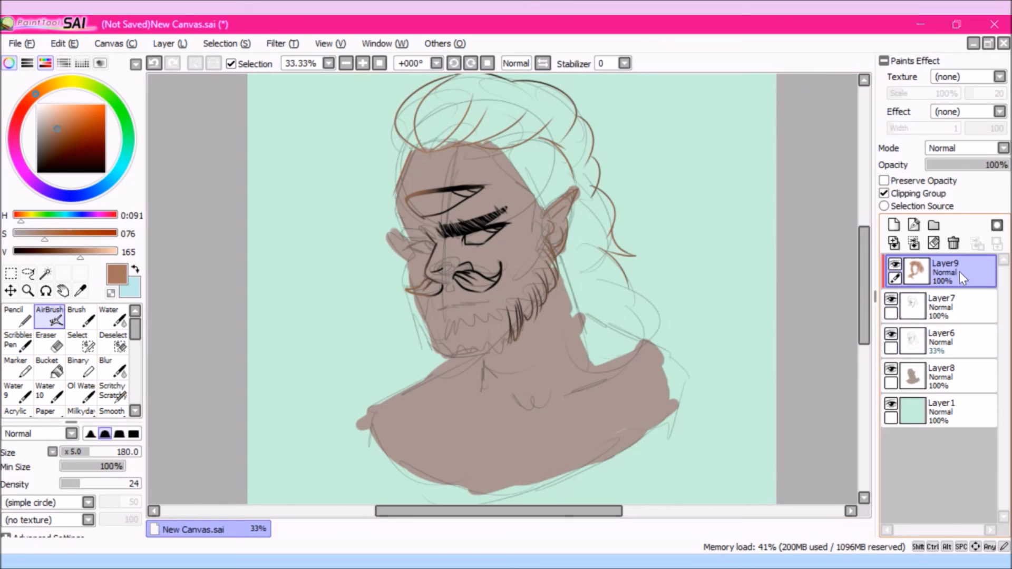
pyautogui.moveTo(862, 293); pyautogui.dragTo(862, 290)
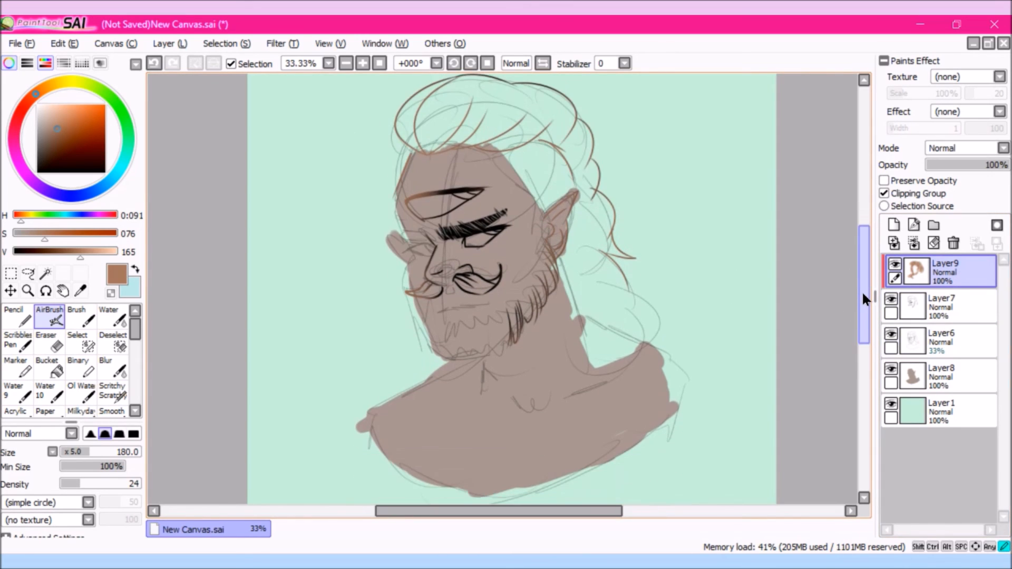
# Move Layer9 back to just above Layer8 and airbrush more brown over the lower chest and neck.
pyautogui.moveTo(951, 267); pyautogui.dragTo(932, 340)
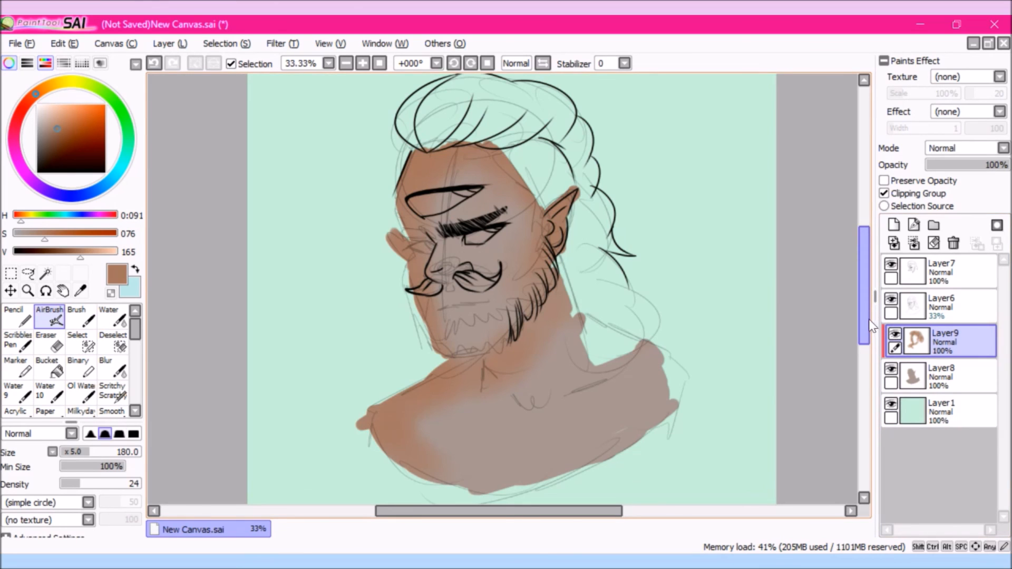
pyautogui.scroll(-3, 865, 315)
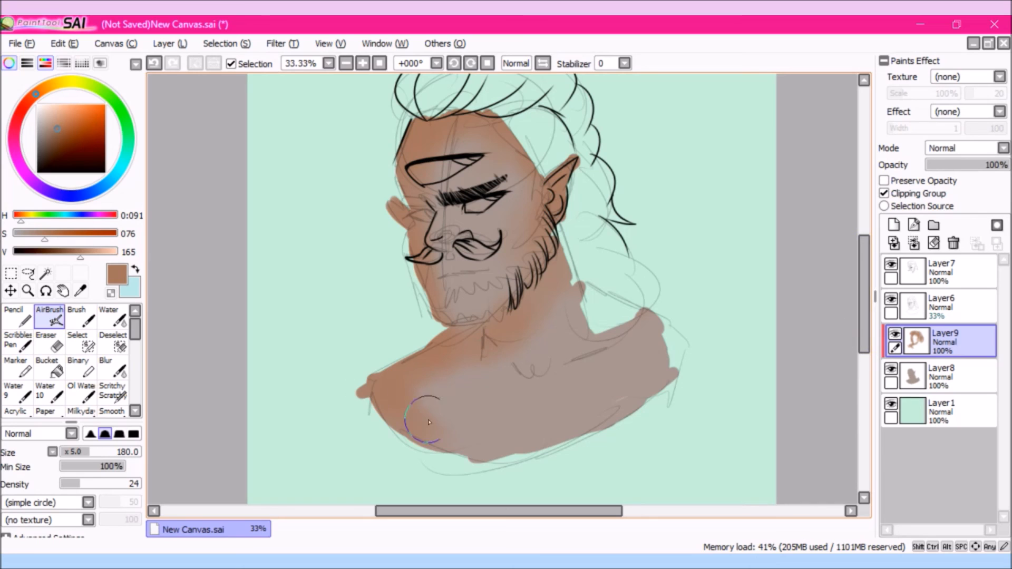
pyautogui.moveTo(438, 417)
pyautogui.mouseDown()
pyautogui.moveTo(398, 381)
pyautogui.moveTo(474, 436)
pyautogui.moveTo(519, 363)
pyautogui.mouseUp()
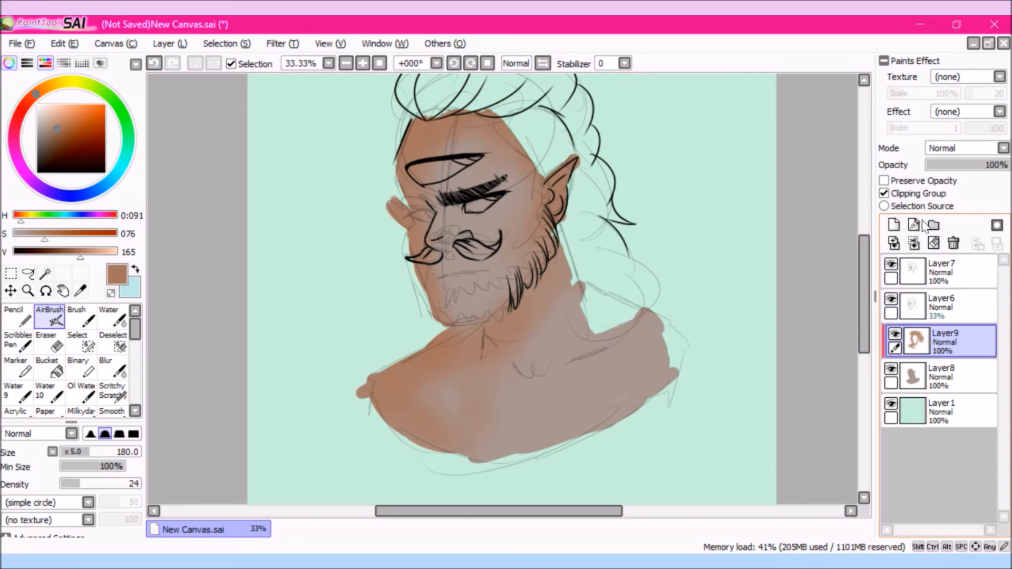
# Compare Layer9 without and with its clipping group by switching the option off and on again.
pyautogui.click(884, 193)
pyautogui.moveTo(868, 306)
pyautogui.mouseDown()
pyautogui.moveTo(866, 277)
pyautogui.moveTo(865, 299)
pyautogui.mouseUp()
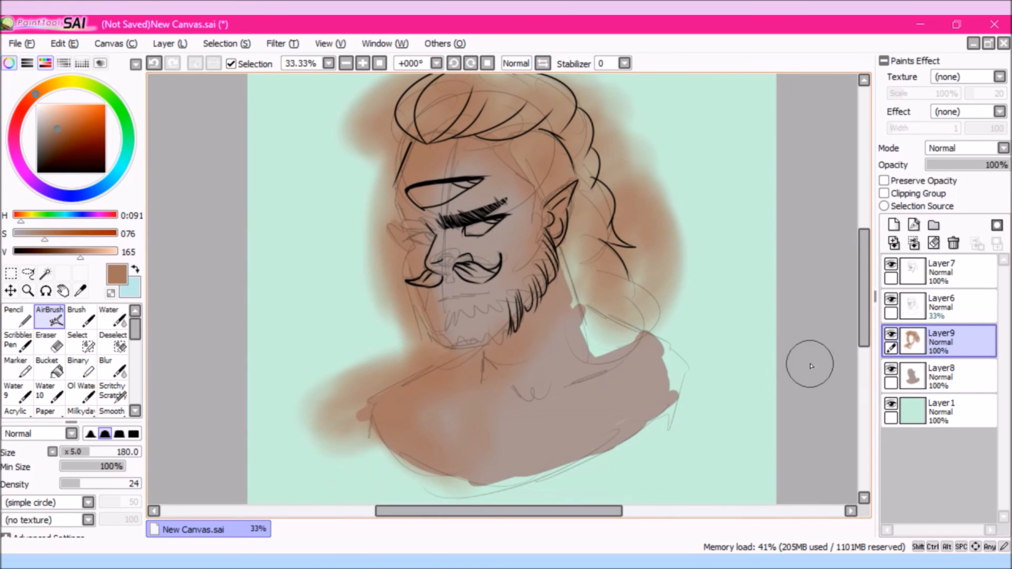
pyautogui.click(884, 193)
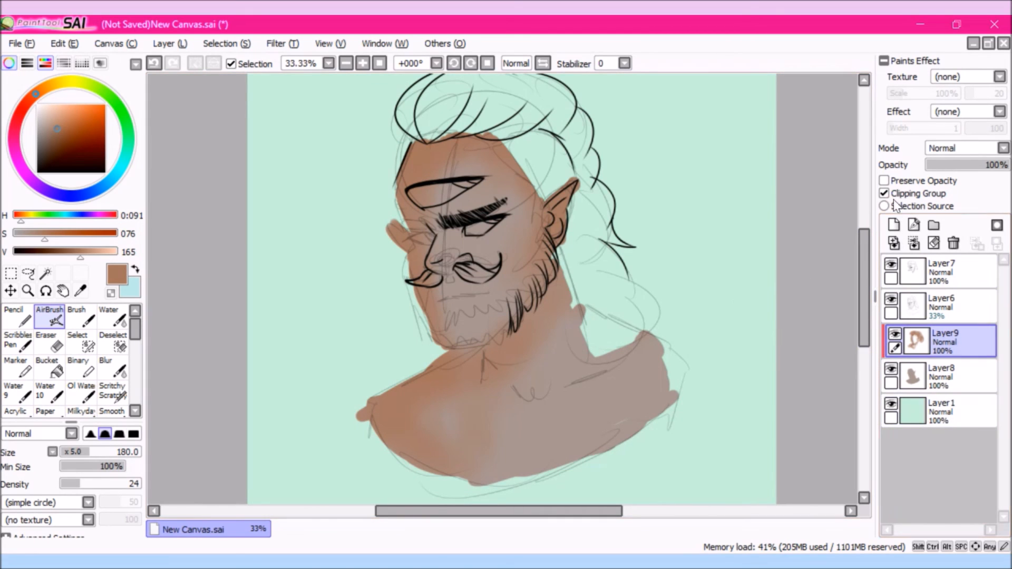
# On a new layer clipped above Layer9, airbrush a brown of saturation 142 at size 110 beneath the jaw and along the front shoulder.
pyautogui.click(894, 226)
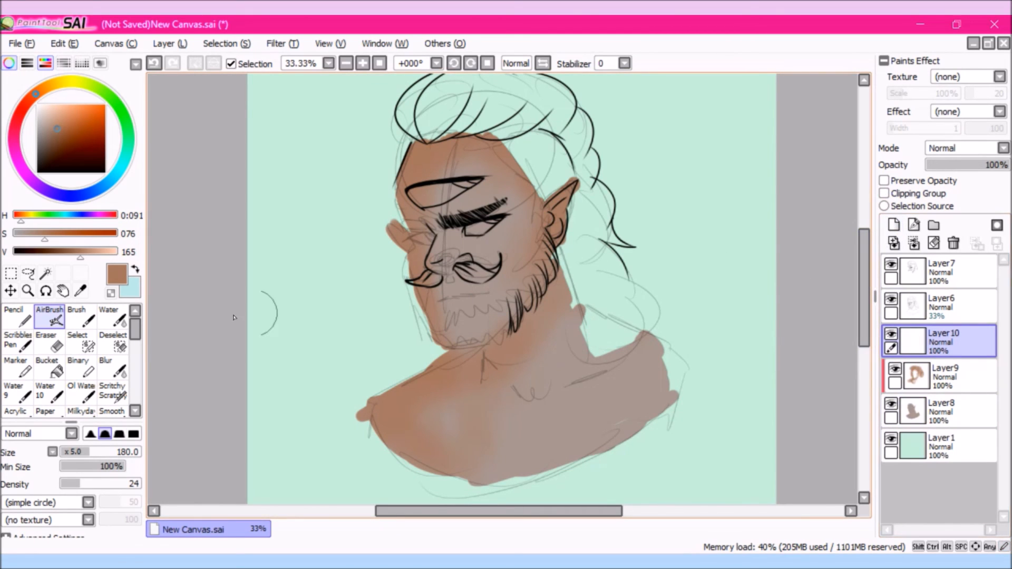
pyautogui.moveTo(55, 238); pyautogui.dragTo(71, 238)
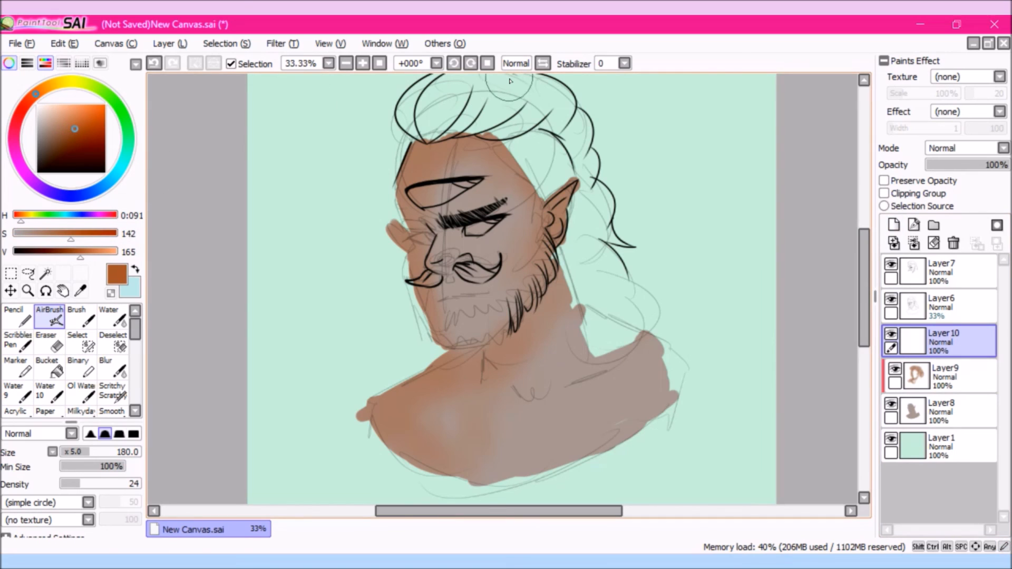
pyautogui.moveTo(89, 453); pyautogui.dragTo(79, 452)
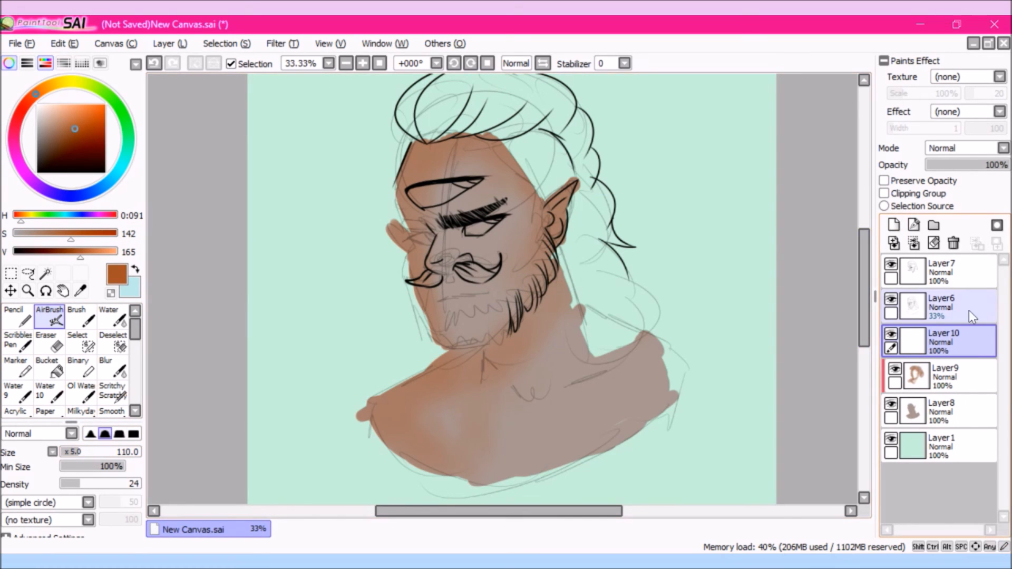
pyautogui.moveTo(556, 290)
pyautogui.mouseDown()
pyautogui.moveTo(484, 344)
pyautogui.moveTo(400, 363)
pyautogui.moveTo(459, 364)
pyautogui.moveTo(361, 445)
pyautogui.mouseUp()
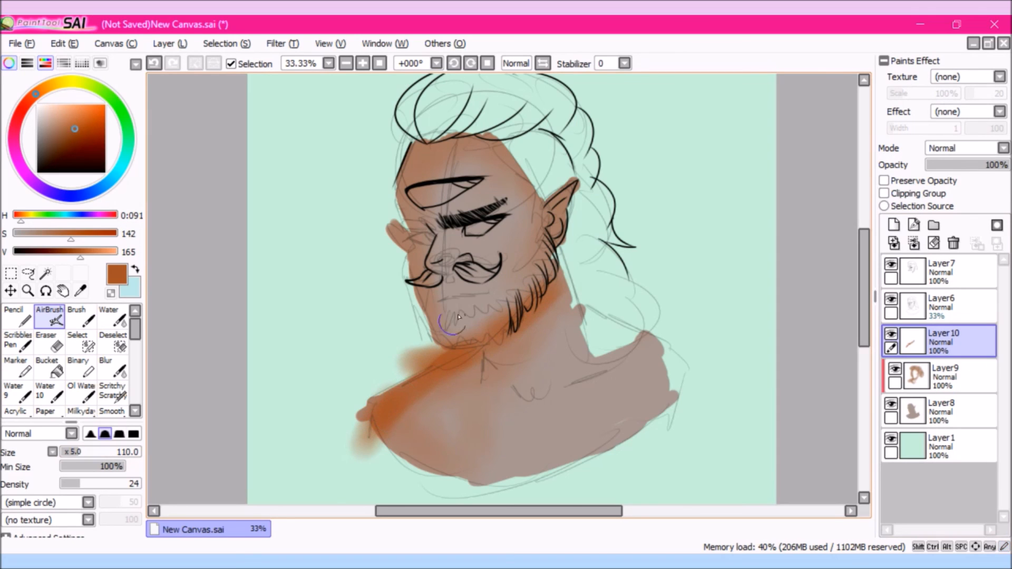
pyautogui.click(884, 193)
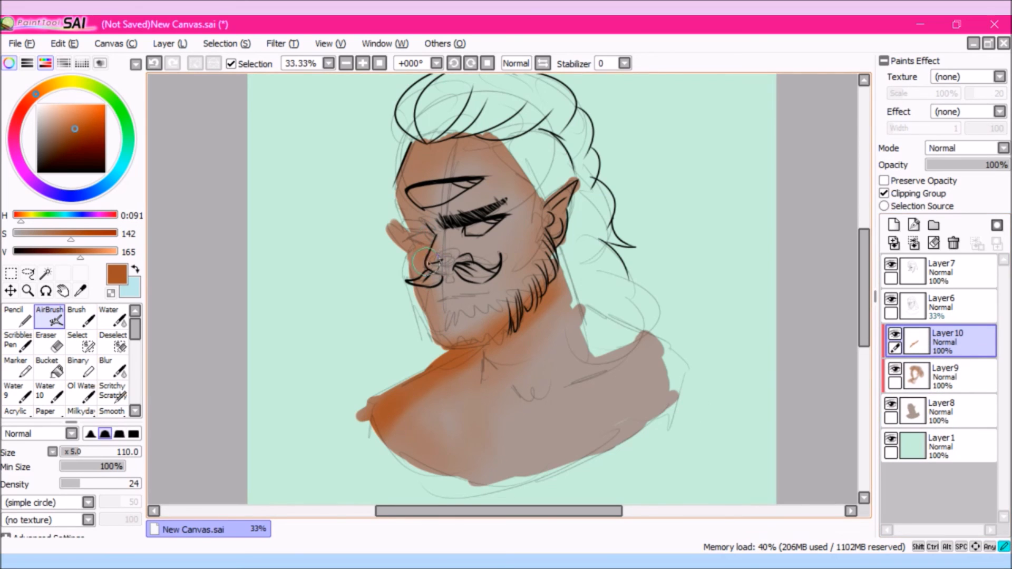
# Airbrush the stronger brown on Layer10 along the front of the face, ear, hairline, beard and jaw.
pyautogui.moveTo(400, 202); pyautogui.dragTo(437, 323)
pyautogui.moveTo(546, 214)
pyautogui.mouseDown()
pyautogui.moveTo(533, 283)
pyautogui.moveTo(552, 205)
pyautogui.moveTo(550, 245)
pyautogui.mouseUp()
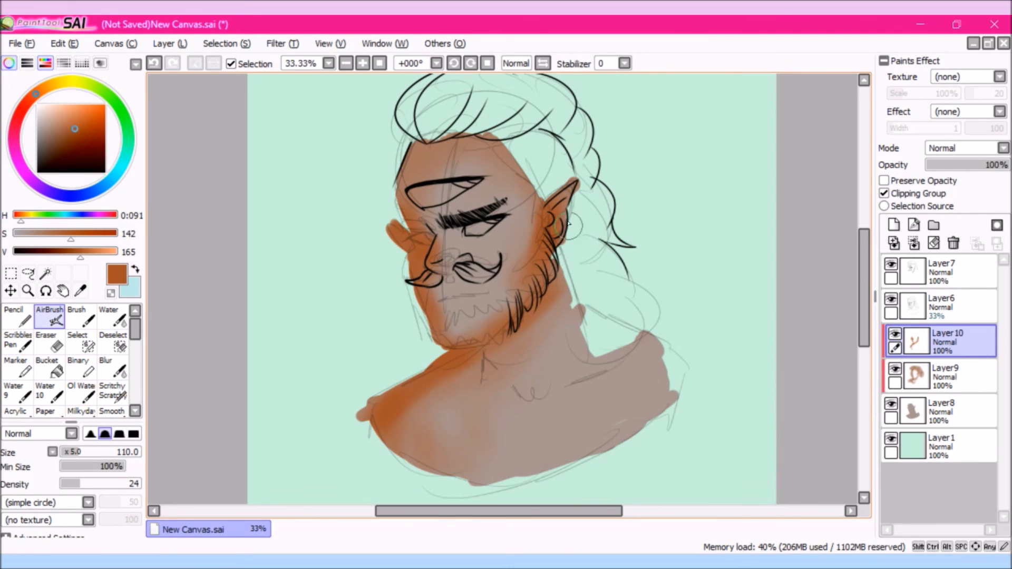
pyautogui.moveTo(522, 140); pyautogui.dragTo(397, 163)
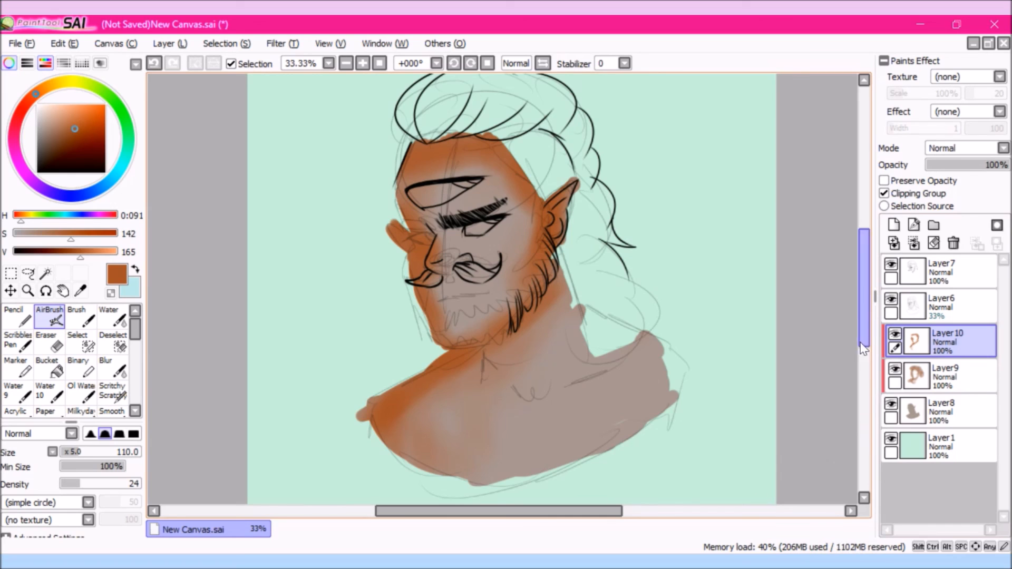
pyautogui.moveTo(865, 306)
pyautogui.mouseDown()
pyautogui.moveTo(867, 337)
pyautogui.moveTo(872, 312)
pyautogui.mouseUp()
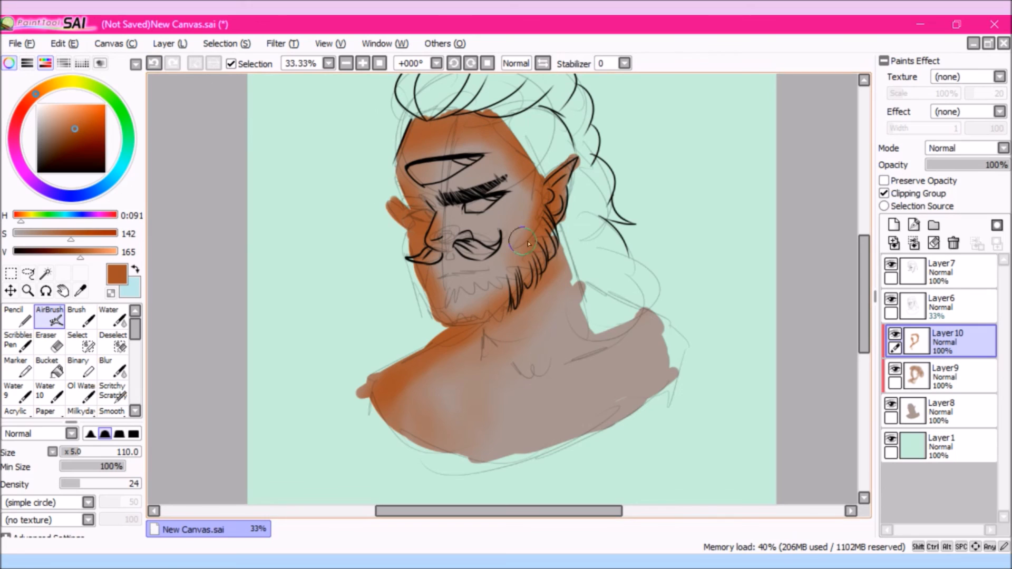
pyautogui.moveTo(533, 247)
pyautogui.mouseDown()
pyautogui.moveTo(510, 282)
pyautogui.moveTo(489, 293)
pyautogui.moveTo(488, 275)
pyautogui.moveTo(461, 275)
pyautogui.moveTo(425, 309)
pyautogui.mouseUp()
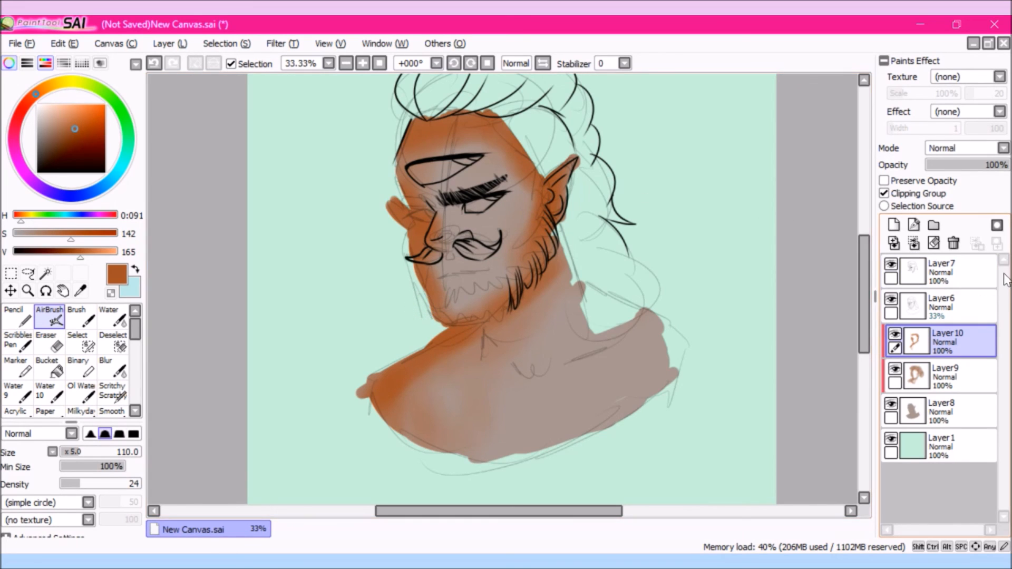
# Hide the green background layer, Layer1, and view the bust on white.
pyautogui.click(891, 439)
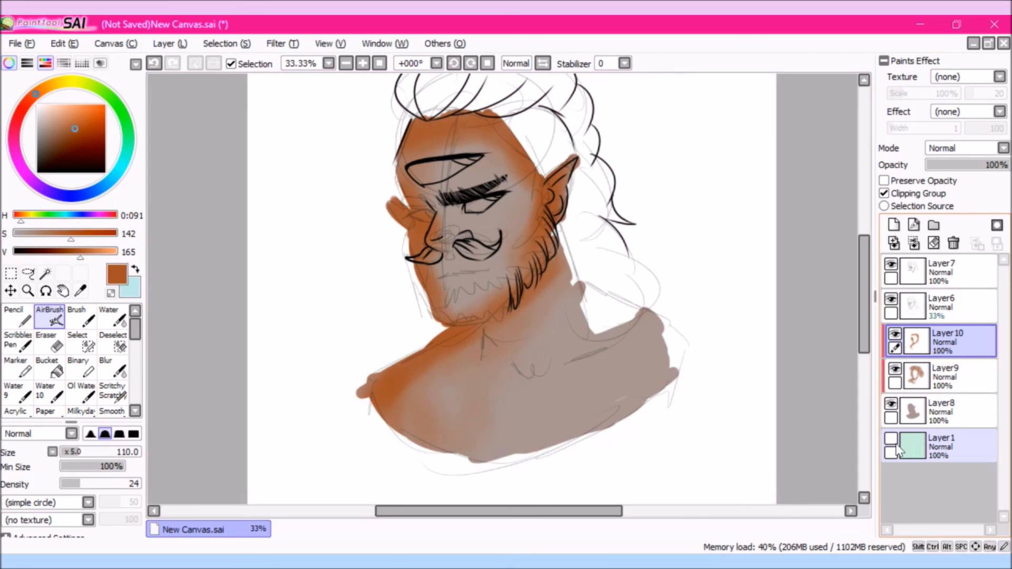
pyautogui.moveTo(861, 282)
pyautogui.mouseDown()
pyautogui.moveTo(865, 380)
pyautogui.moveTo(860, 253)
pyautogui.moveTo(861, 296)
pyautogui.moveTo(861, 283)
pyautogui.mouseUp()
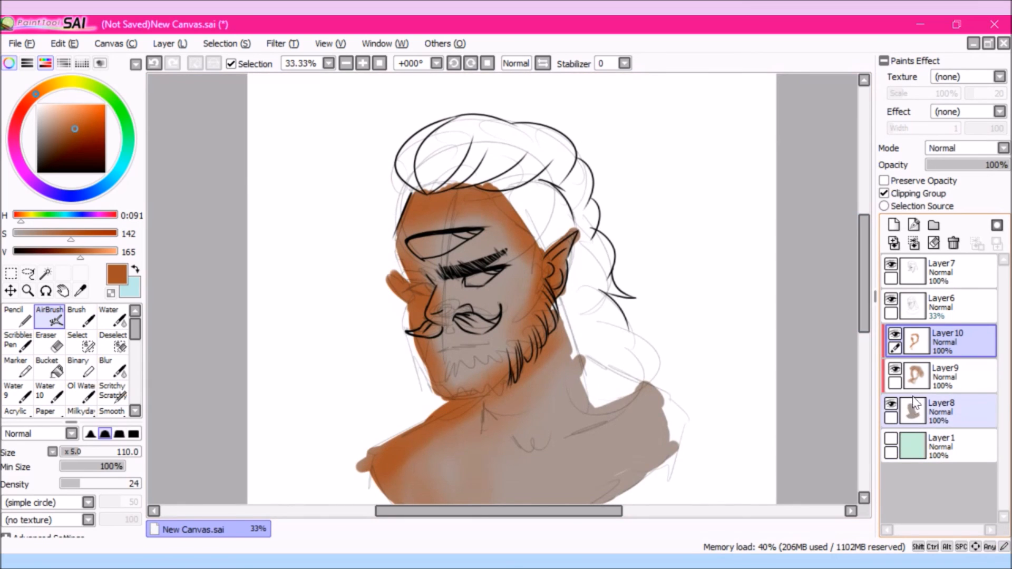
pyautogui.moveTo(864, 263)
pyautogui.mouseDown()
pyautogui.moveTo(864, 317)
pyautogui.moveTo(858, 278)
pyautogui.mouseUp()
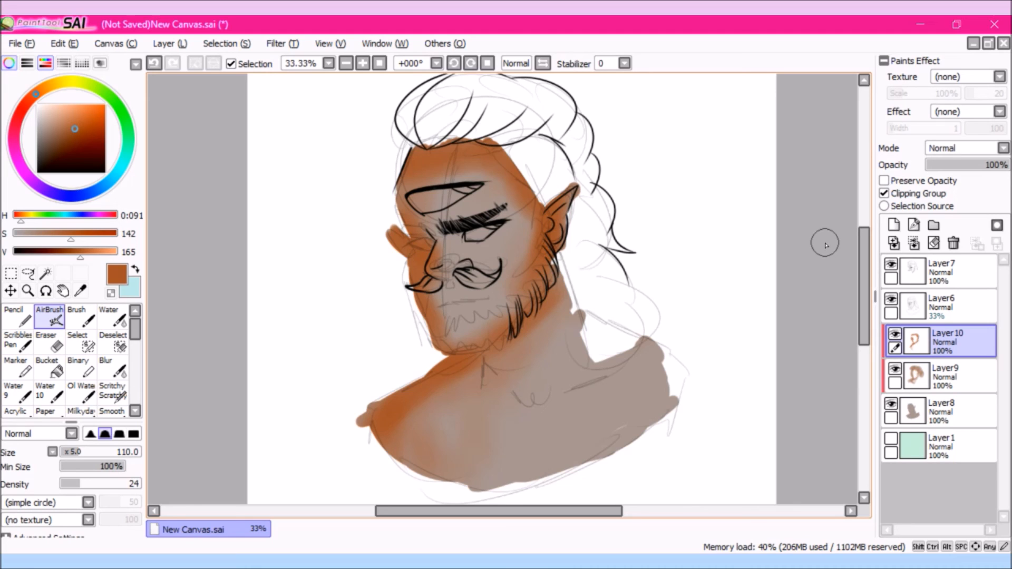
pyautogui.click(692, 562)
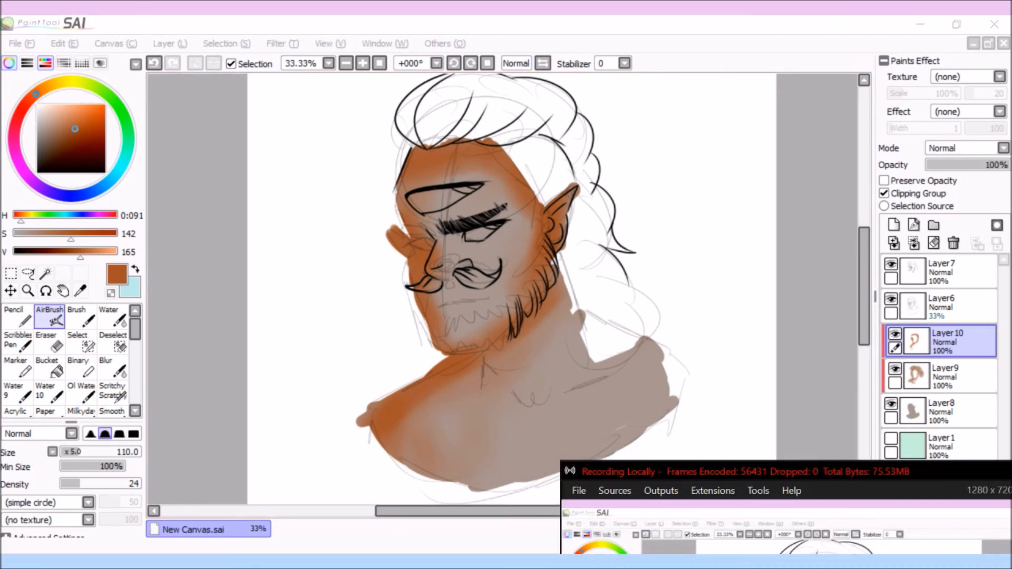
pyautogui.click(661, 491)
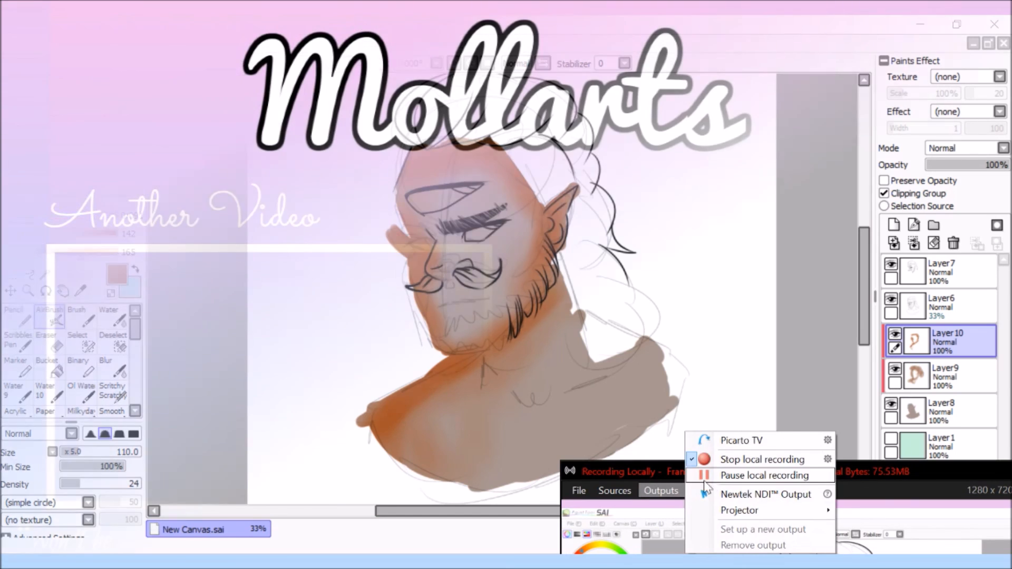